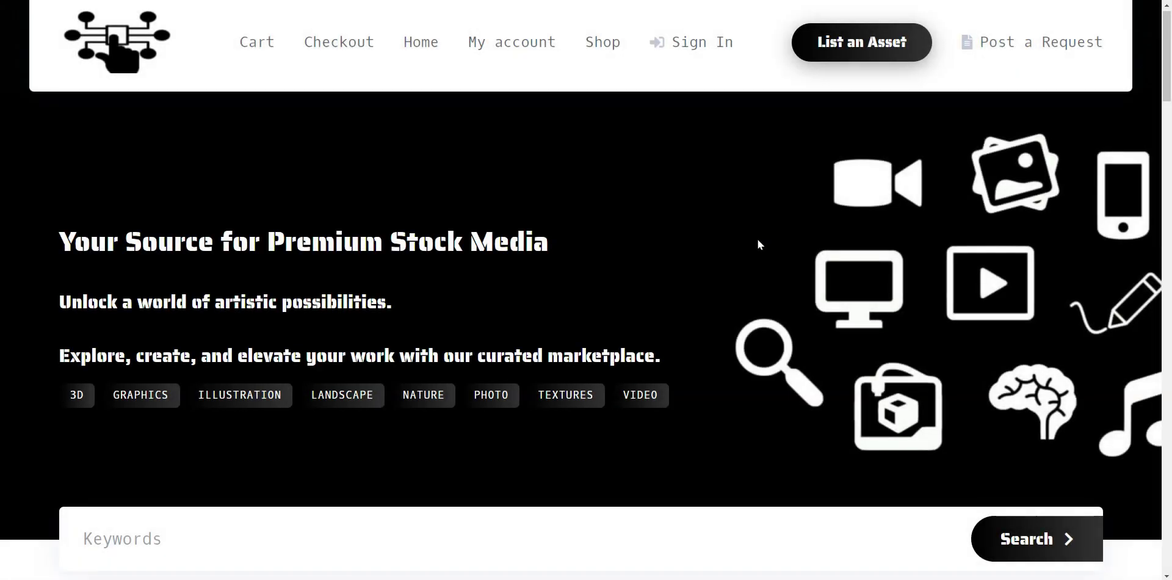
Scroll down through the stock media homepage and back up a little.
scroll(758, 244, "down", 2)
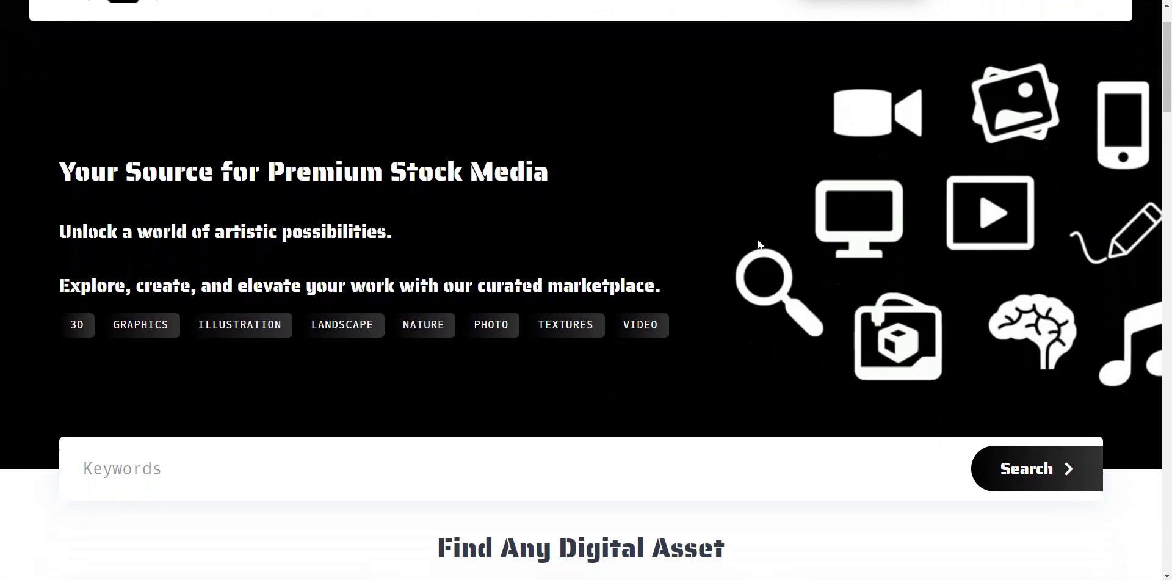
scroll(759, 244, "down", 3)
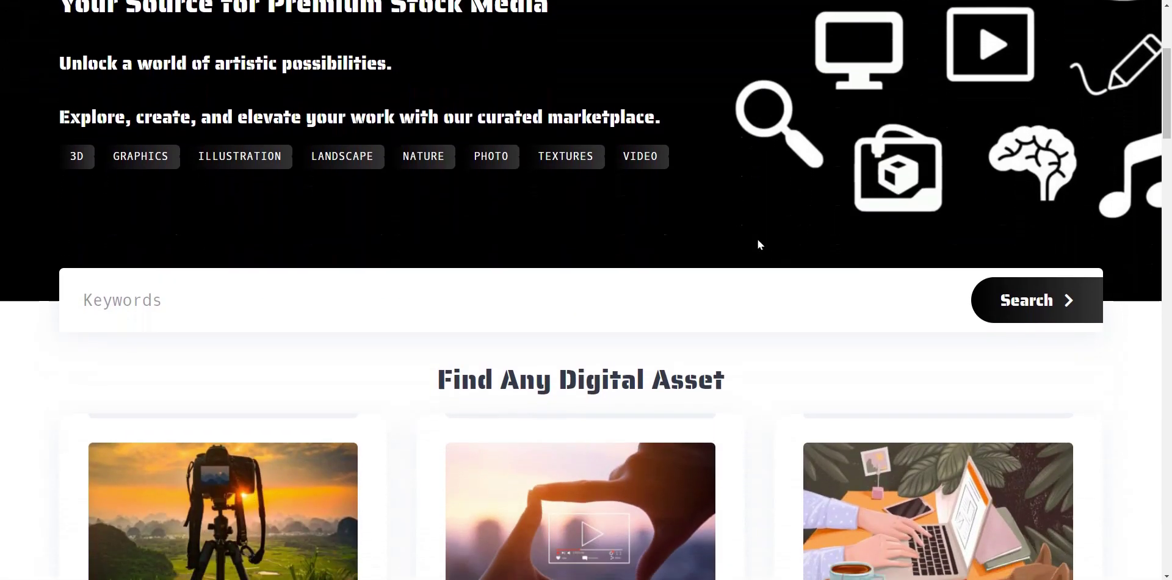
scroll(759, 244, "down", 4)
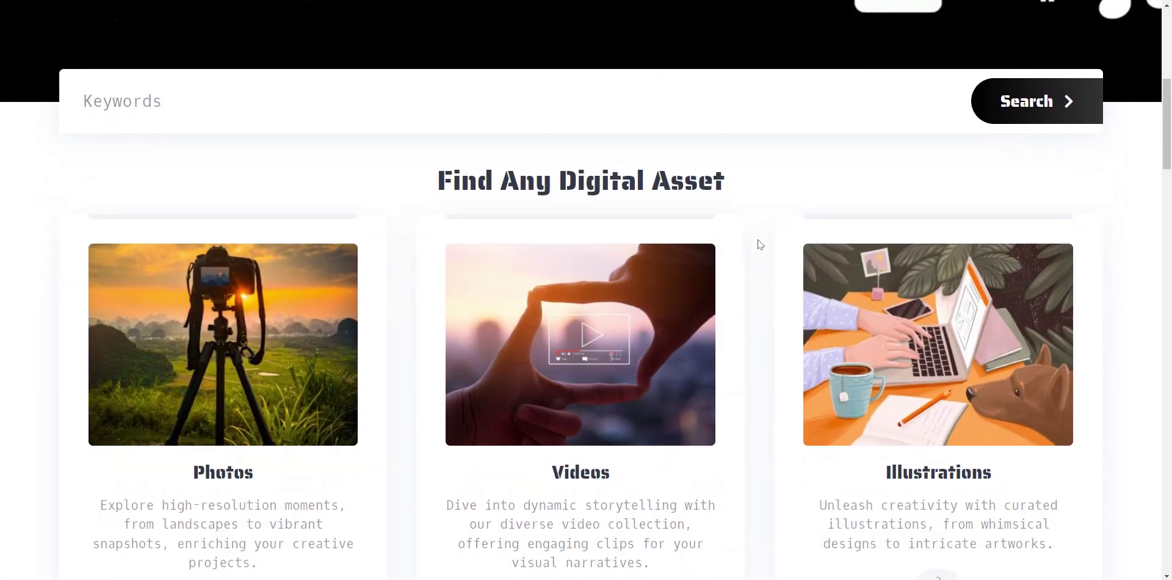
scroll(760, 245, "down", 6)
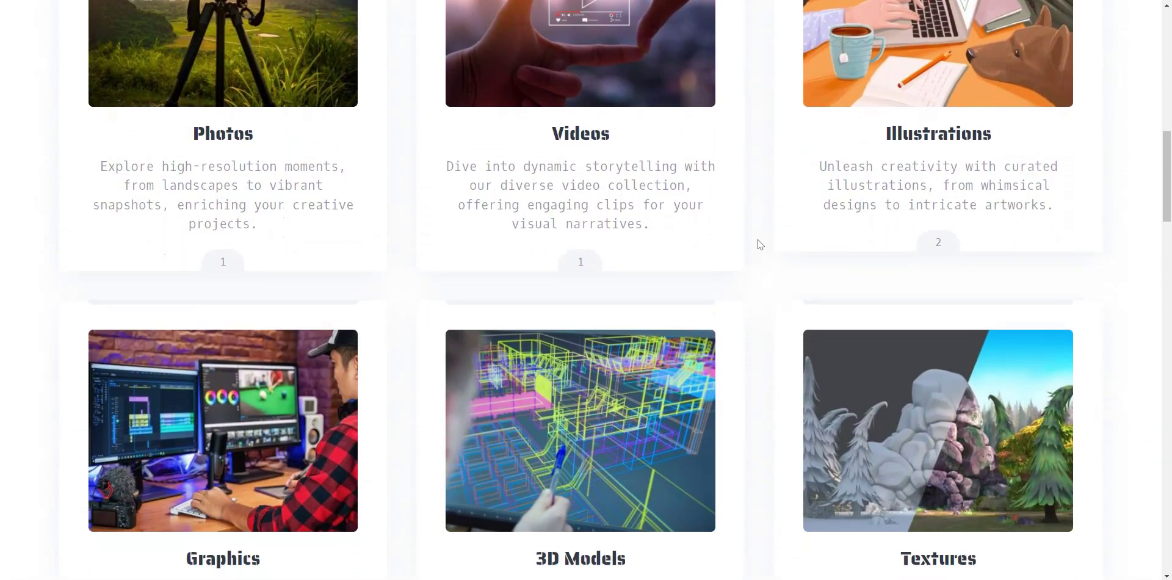
scroll(760, 245, "down", 6)
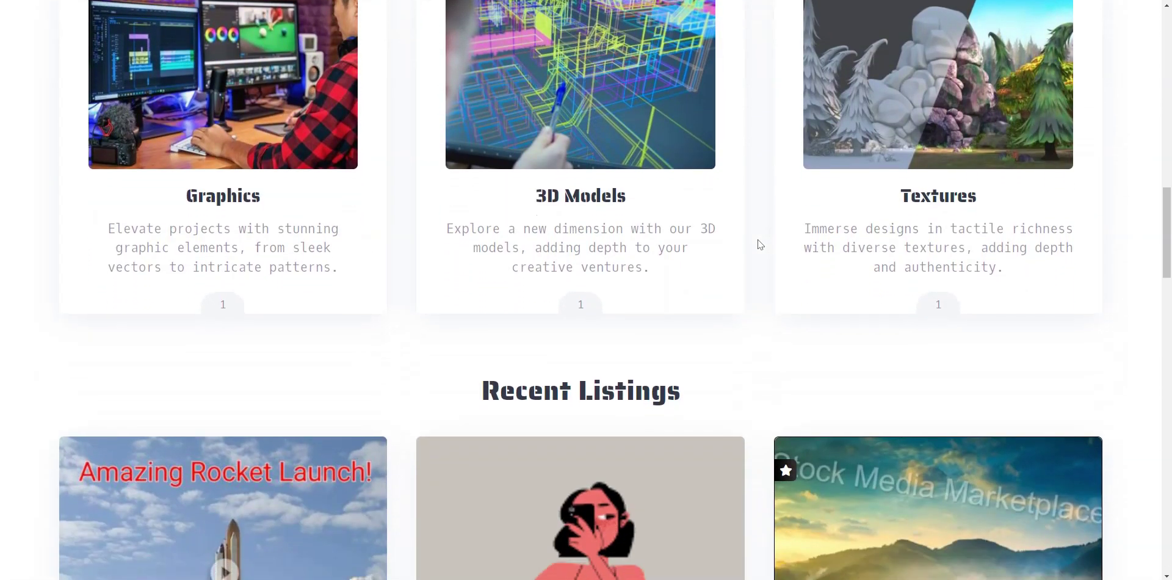
scroll(760, 245, "down", 5)
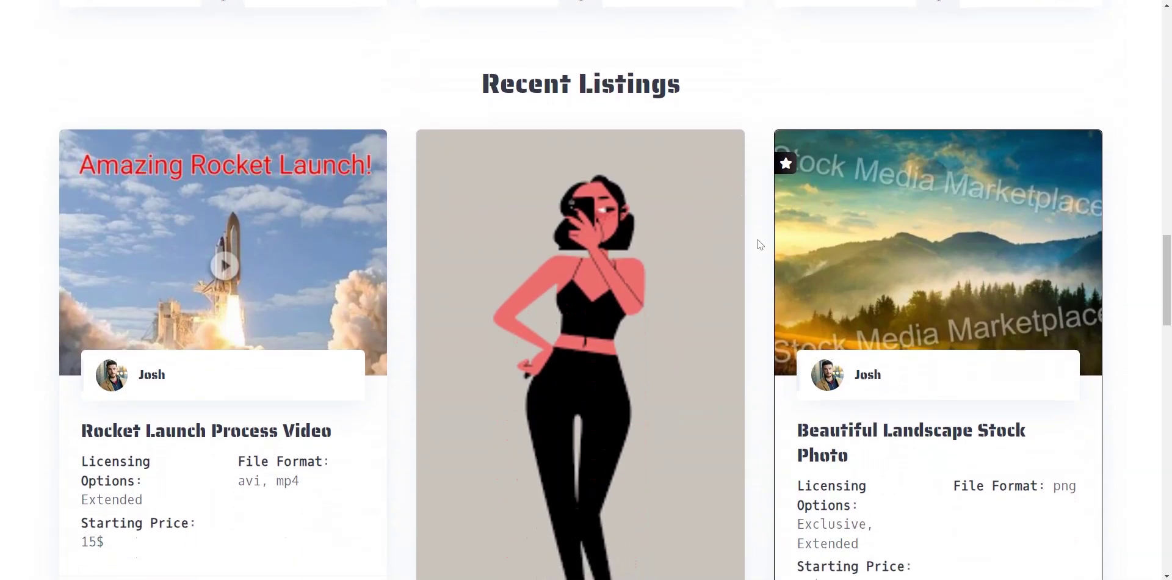
scroll(760, 244, "up", 16)
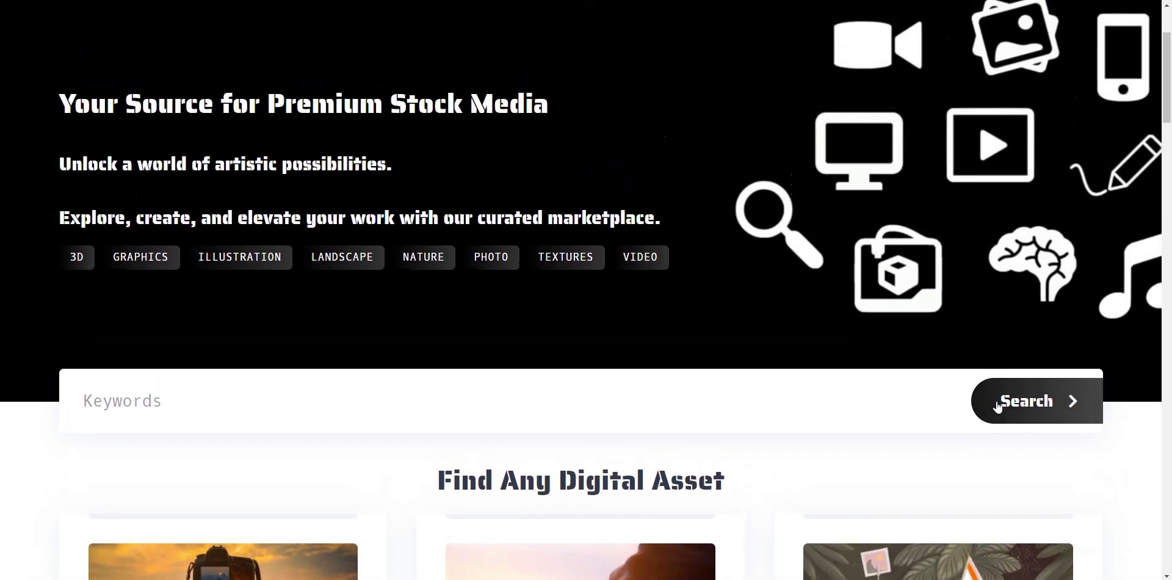
Run an empty-keyword search and scroll through all 7 asset listings.
left_click(999, 406)
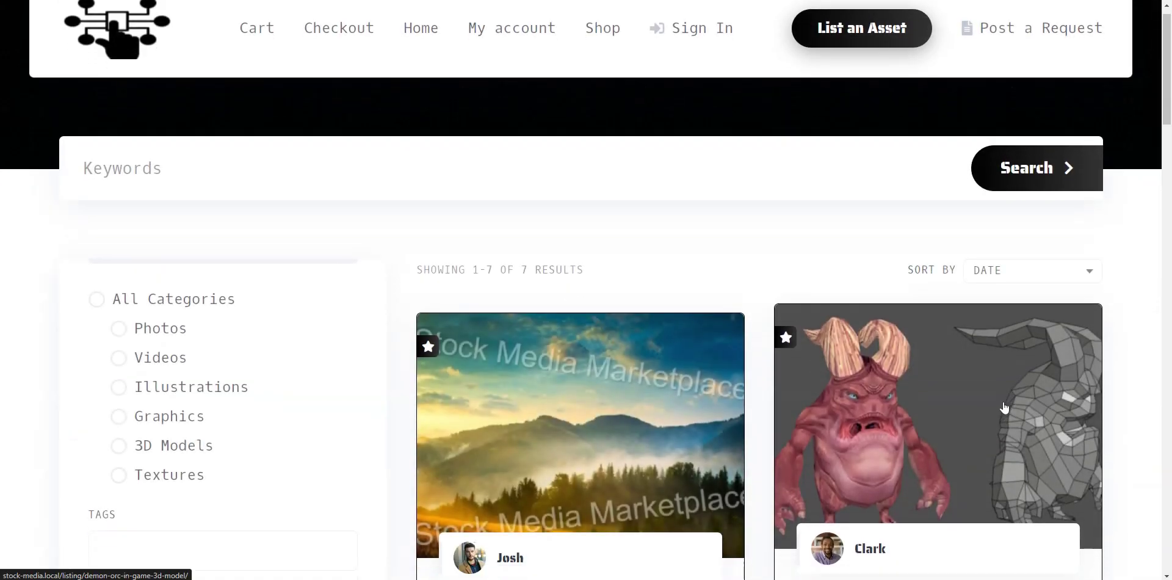
scroll(1005, 408, "down", 3)
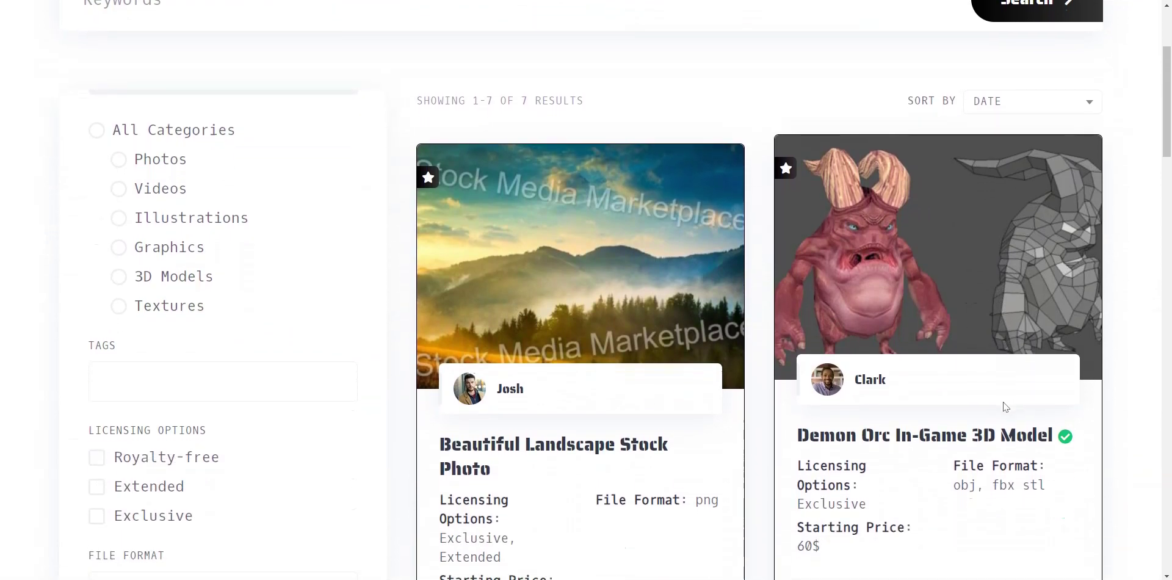
scroll(1006, 407, "down", 4)
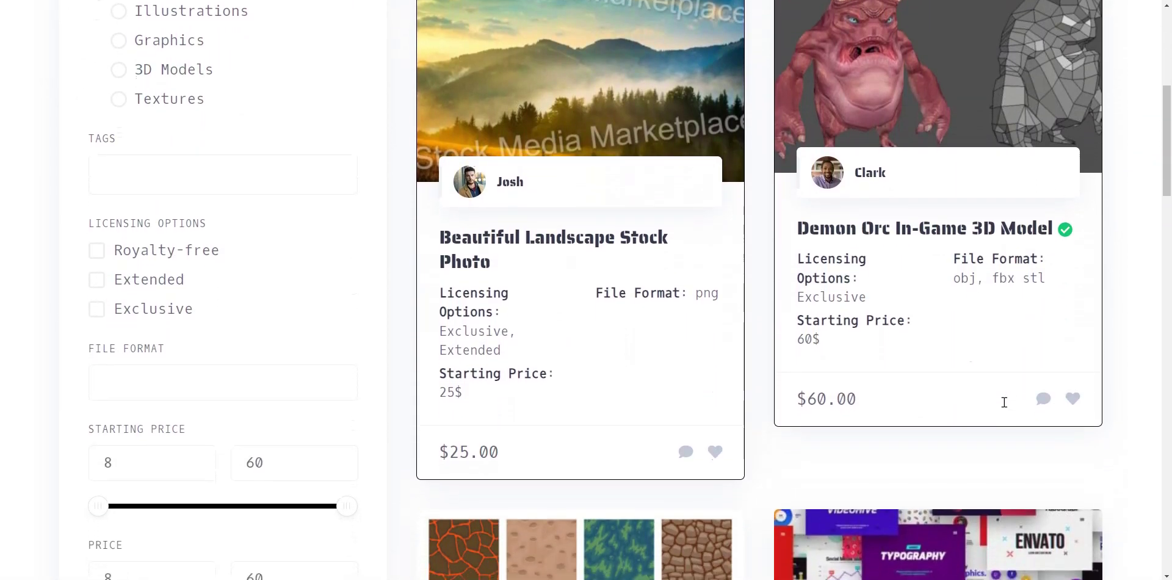
scroll(1005, 403, "down", 4)
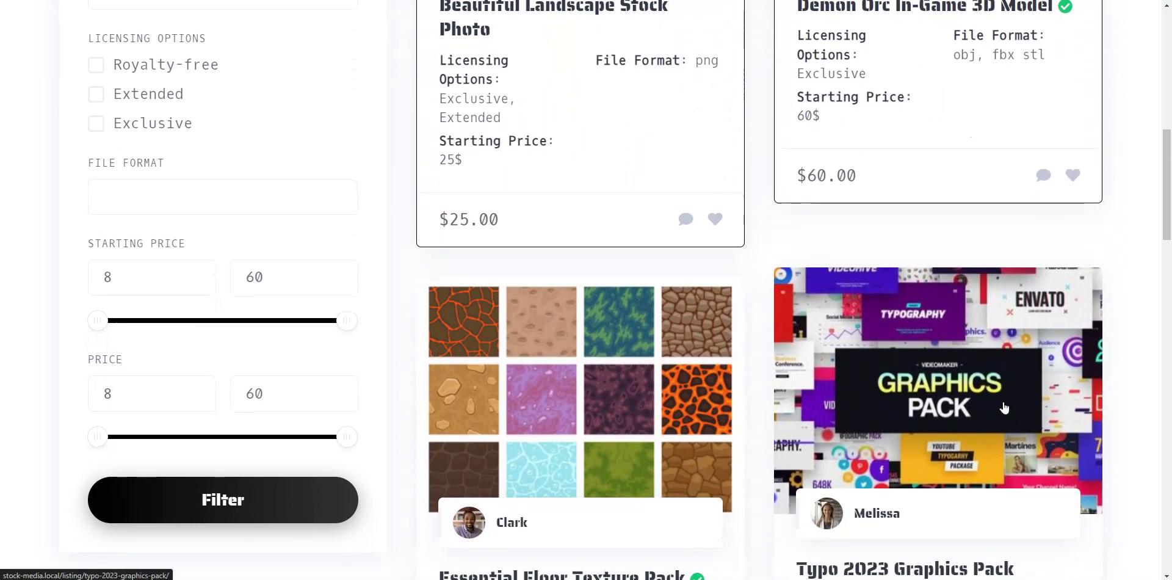
scroll(1004, 408, "down", 4)
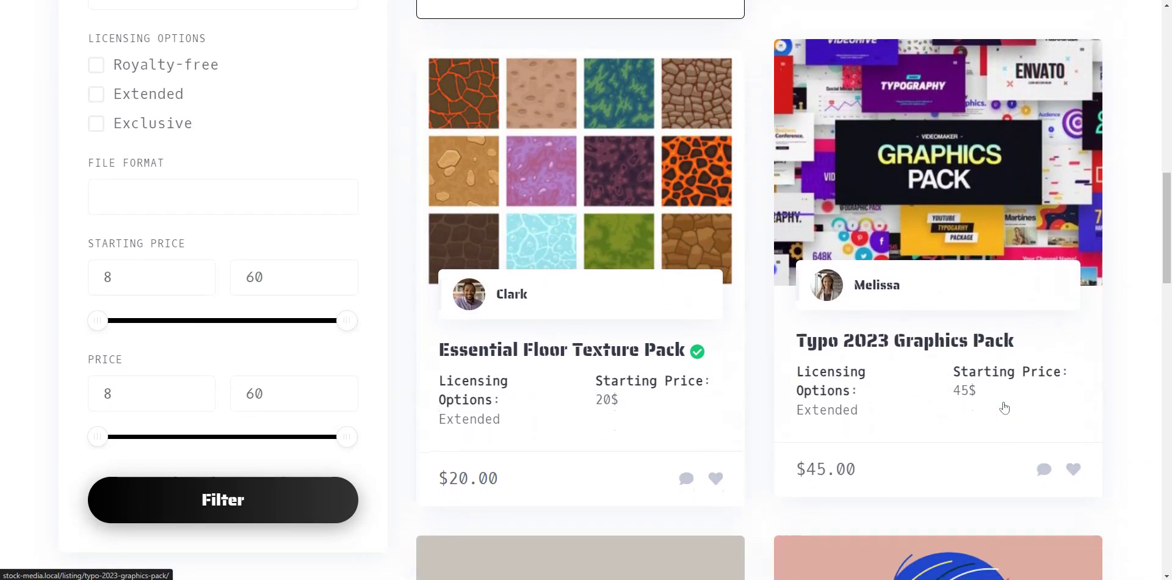
scroll(1004, 408, "down", 3)
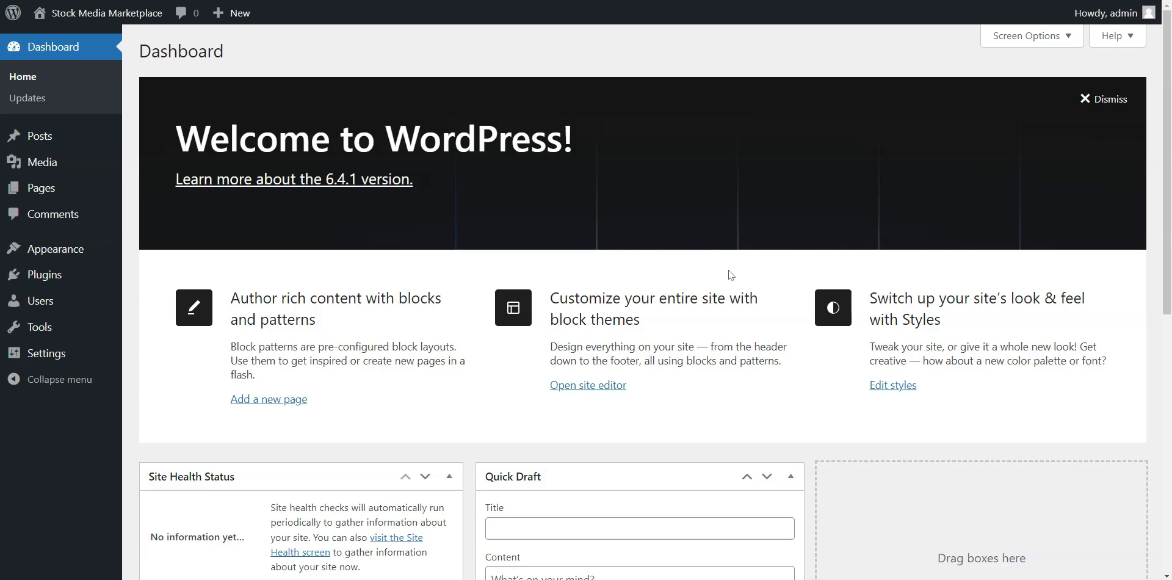
Go to Appearance > Themes > Add New Theme and bring up the theme upload area.
mouse_move(75, 255)
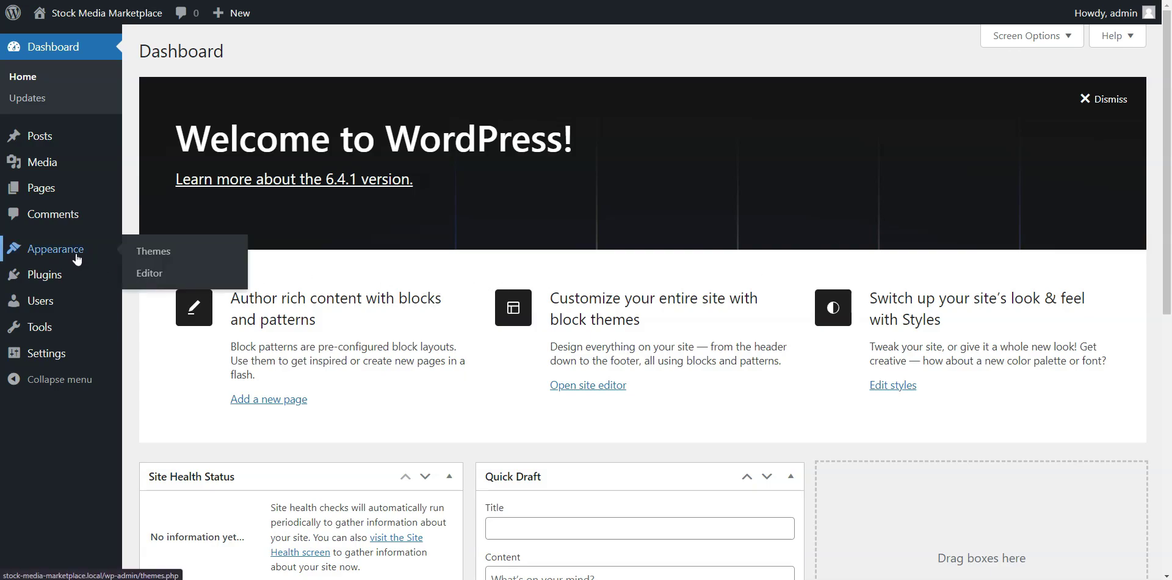
left_click(142, 254)
left_click(285, 56)
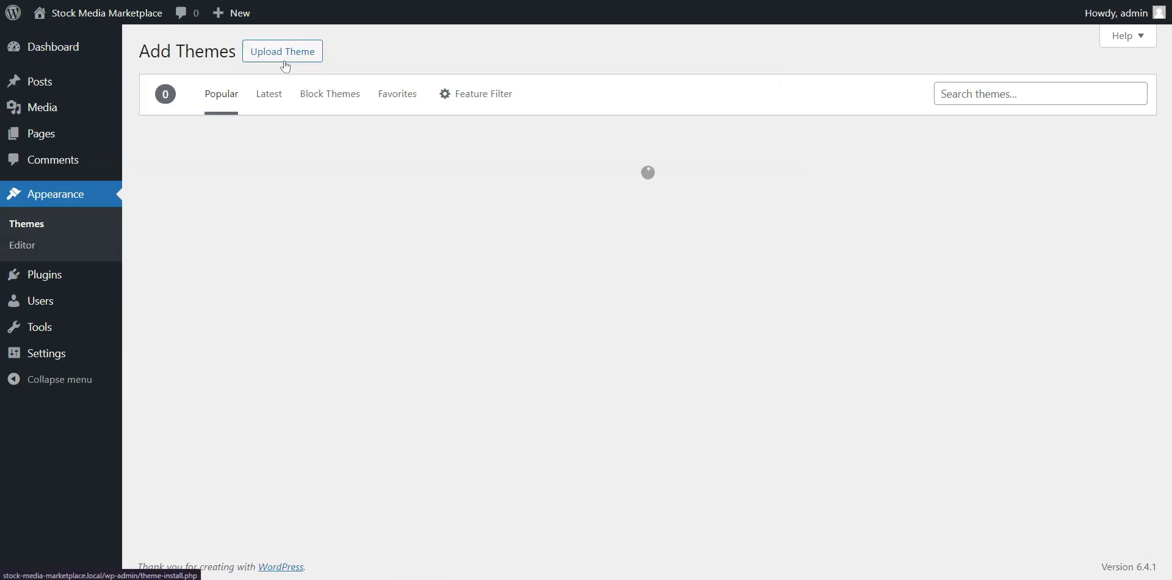
left_click(285, 60)
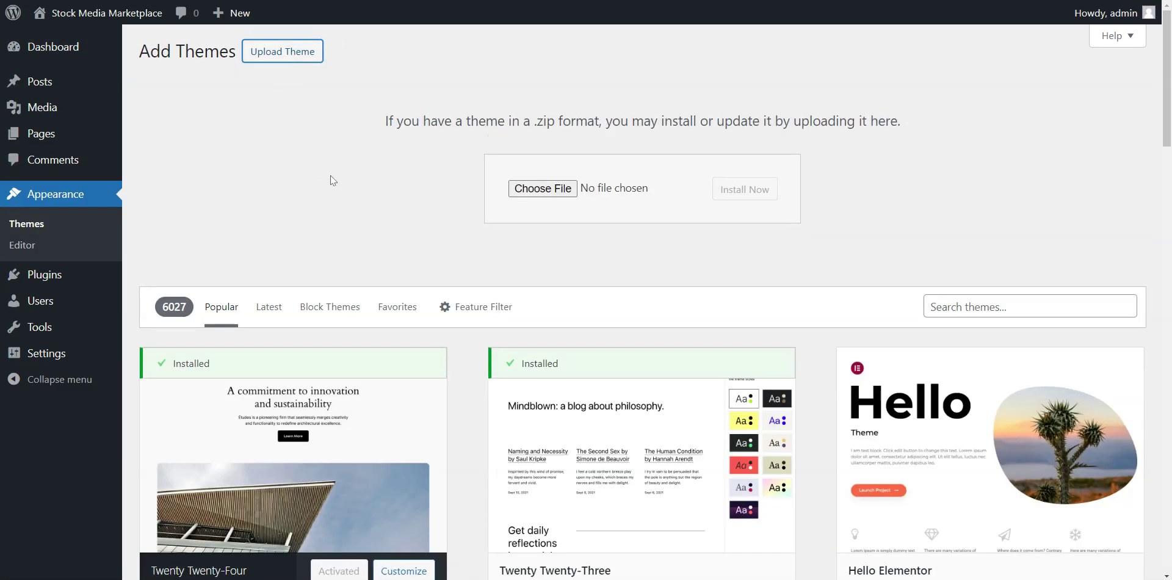
Upload taskhive.zip, install it, and activate the TaskHive theme.
left_click(573, 189)
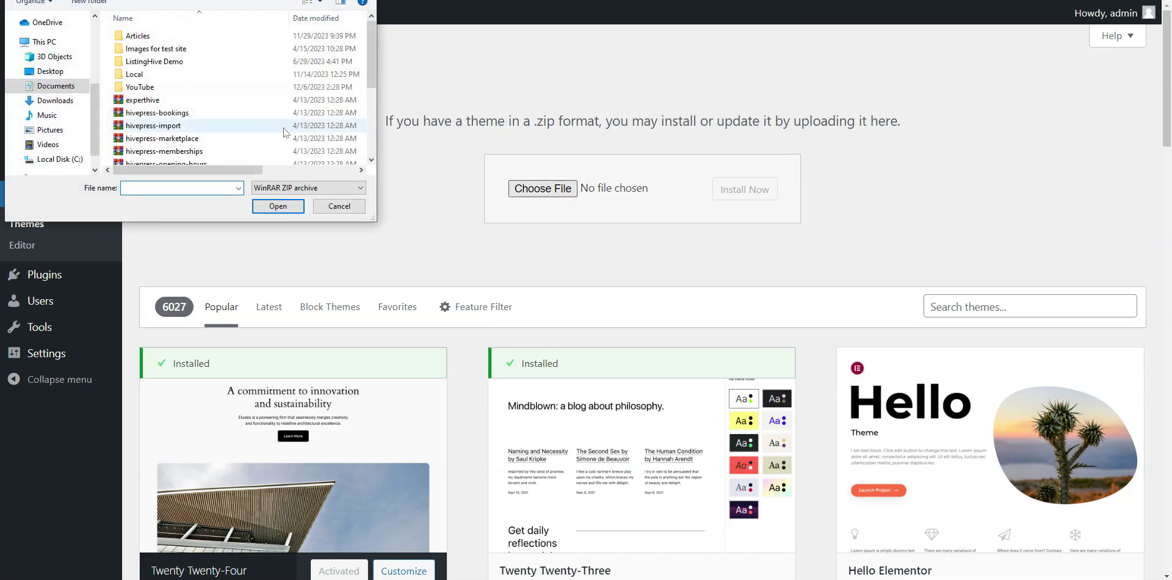
scroll(286, 131, "down", 5)
left_click(203, 156)
left_click(278, 206)
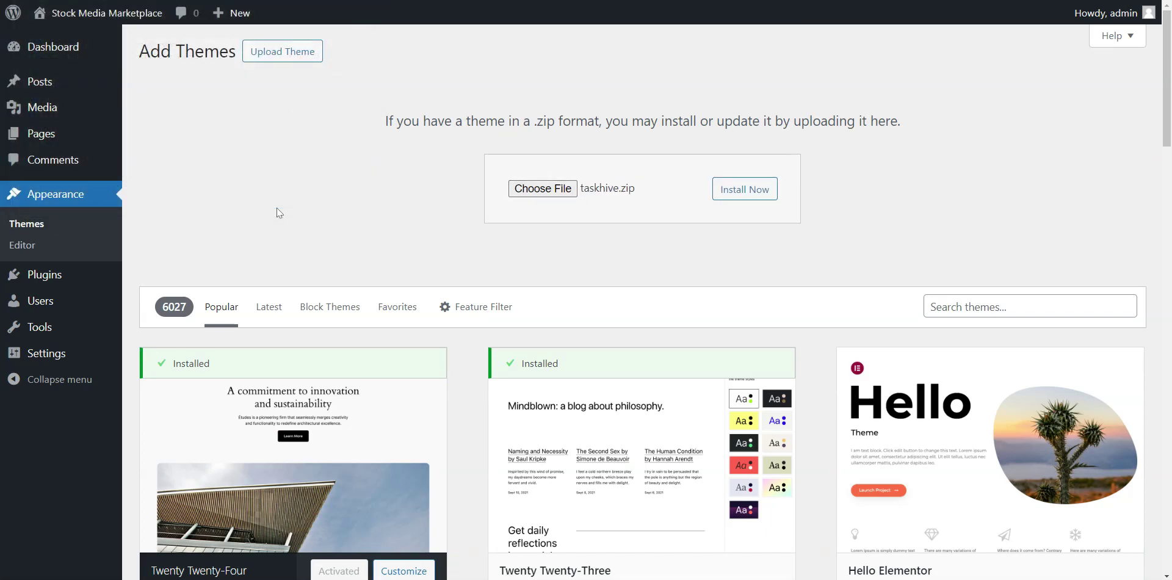
left_click(741, 189)
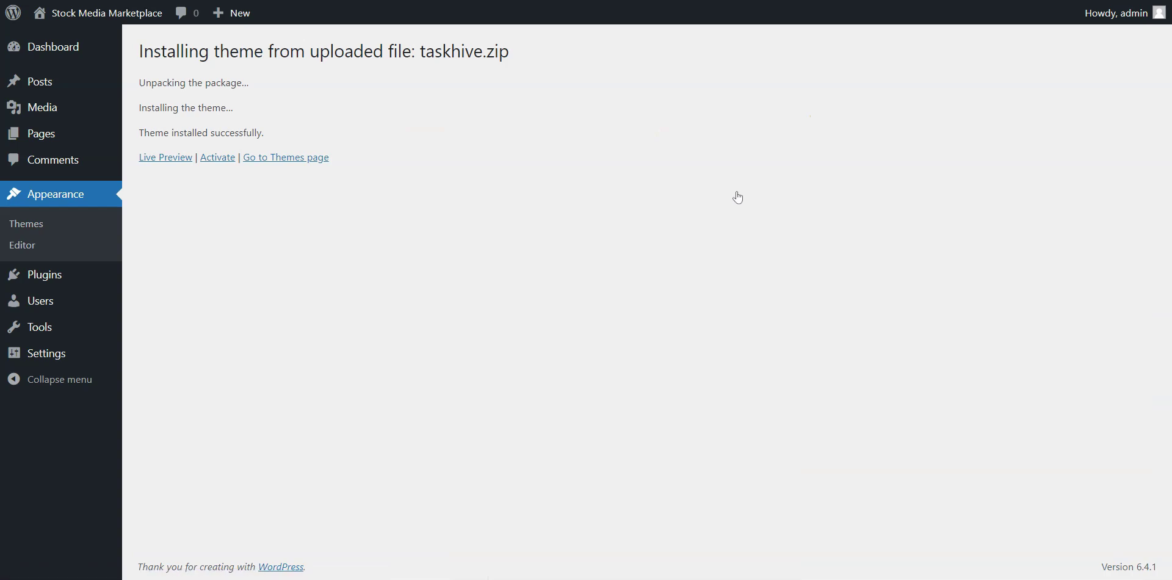
left_click(215, 160)
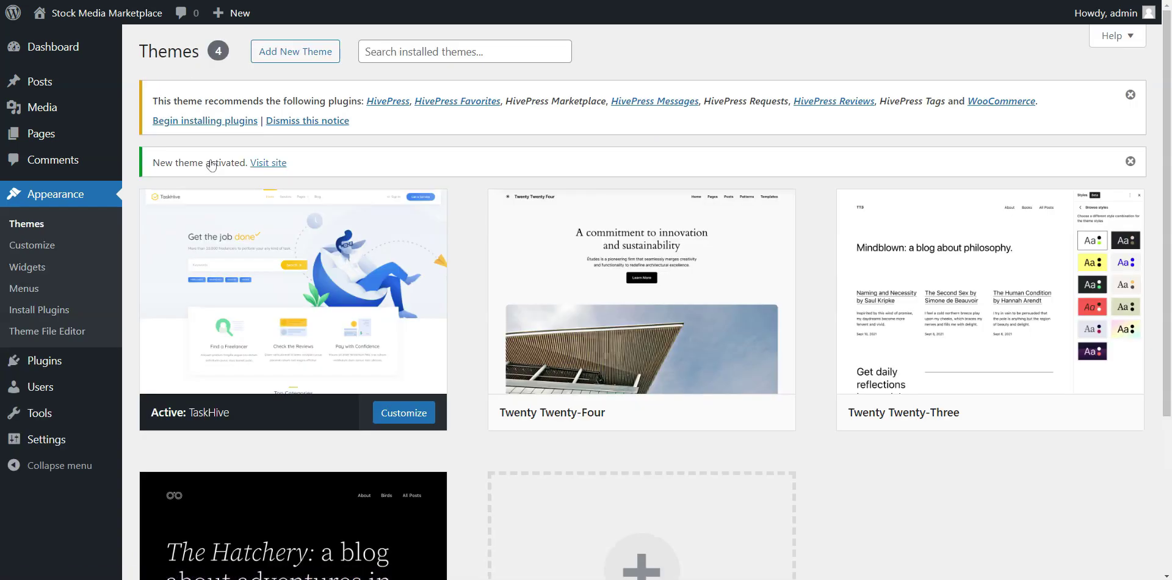
Bulk-install all eight recommended HivePress and WooCommerce plugins.
left_click(215, 121)
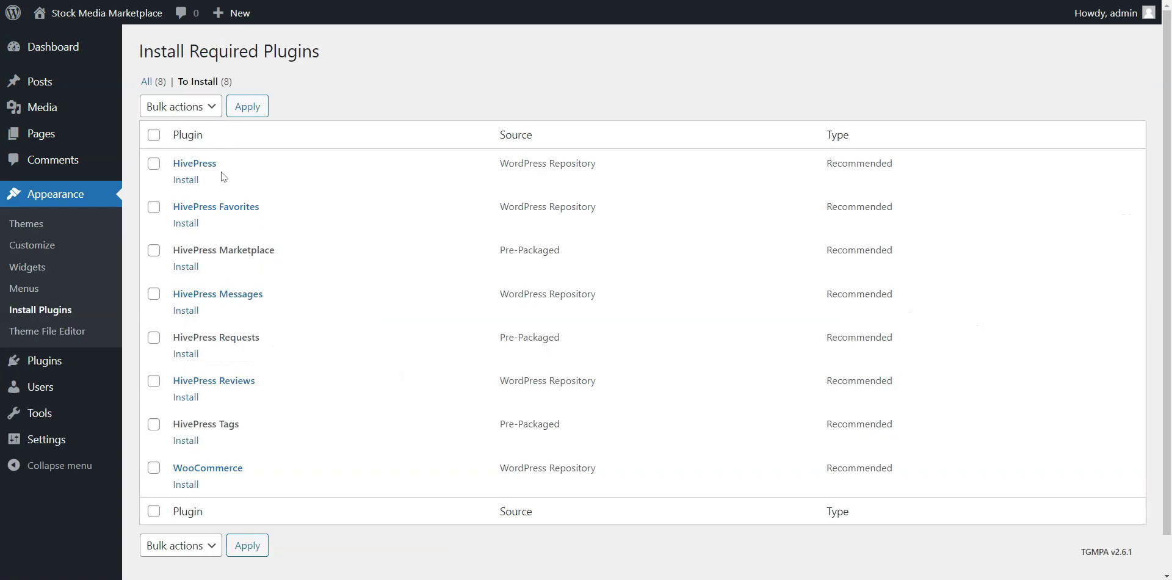
left_click(154, 135)
left_click(181, 107)
left_click(158, 138)
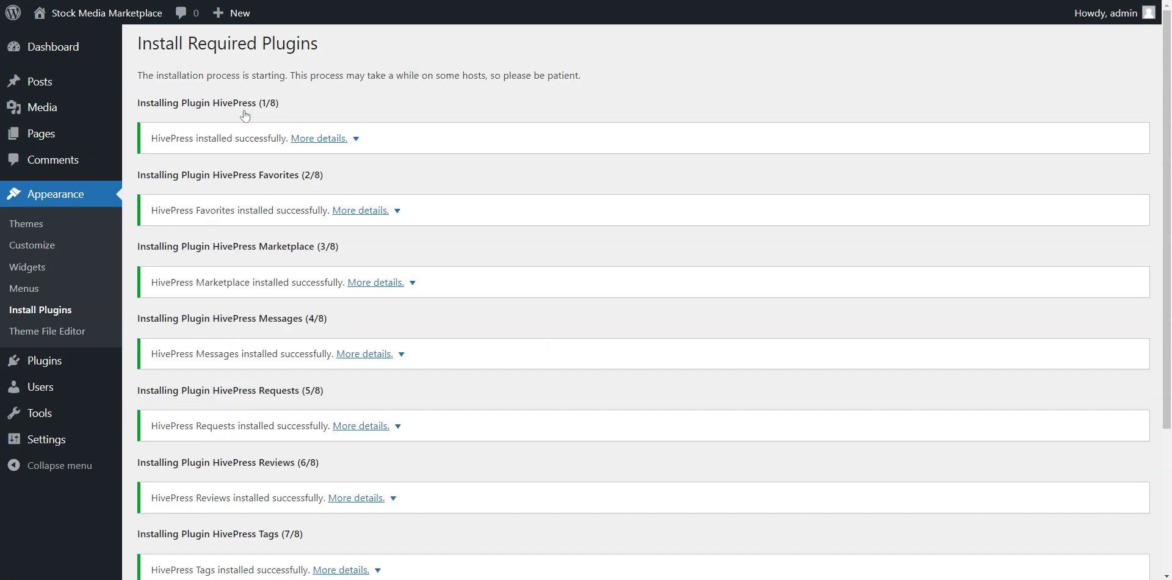
scroll(245, 116, "down", 3)
Bulk-activate all eight installed plugins and return to the Dashboard.
left_click(207, 498)
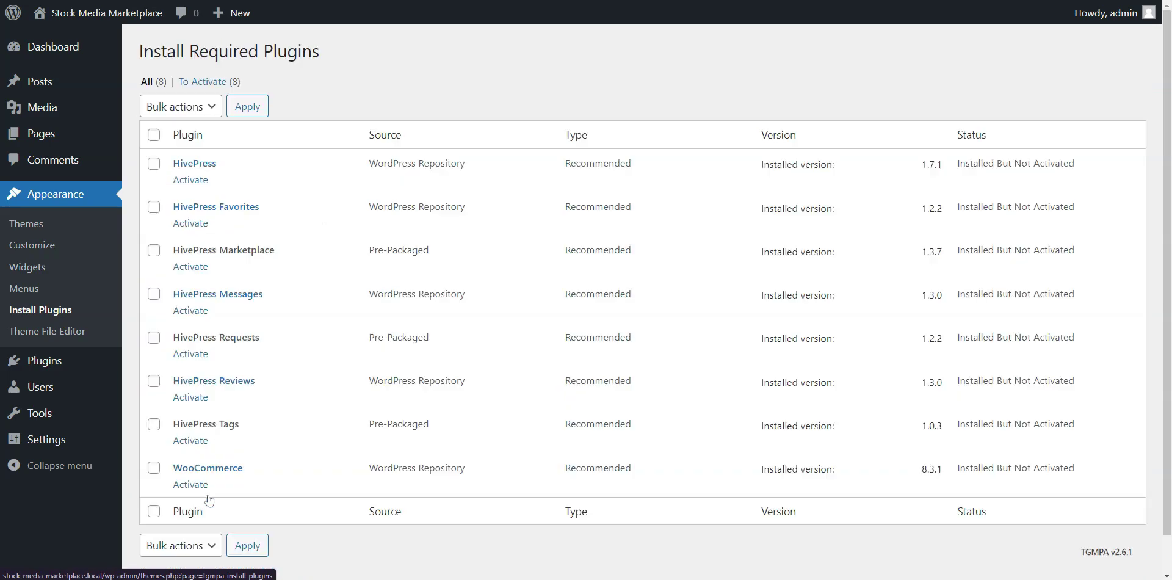
left_click(154, 134)
left_click(181, 107)
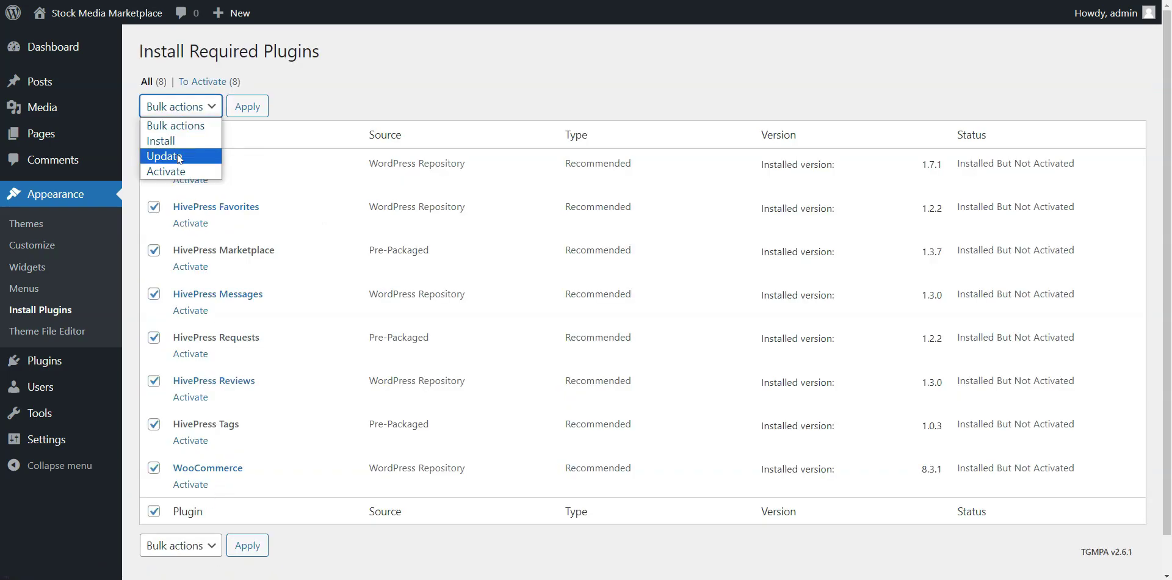
left_click(172, 171)
left_click(239, 116)
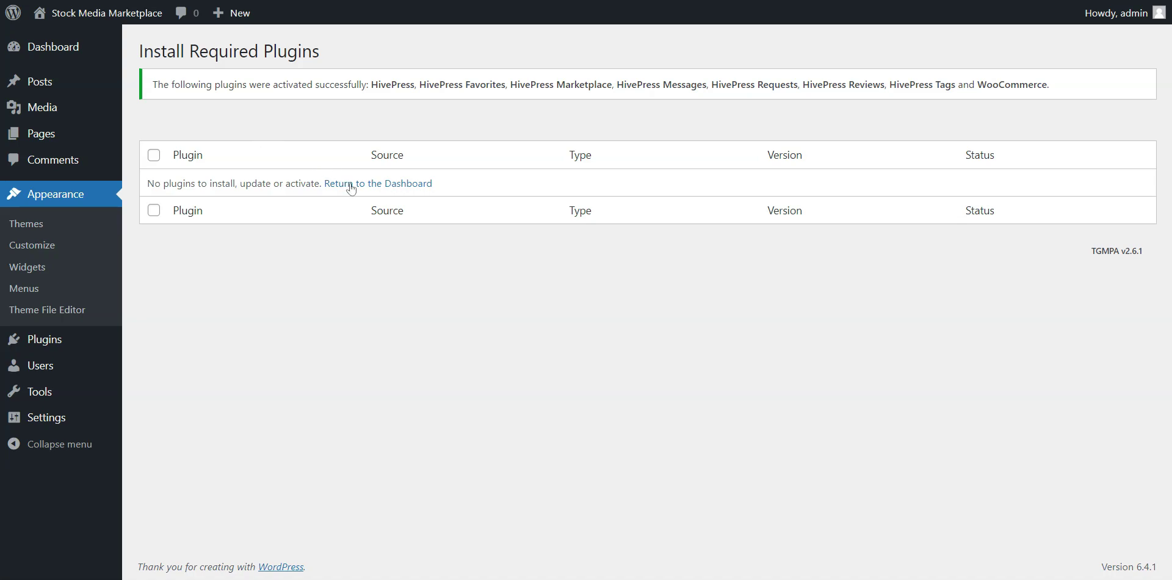
left_click(351, 188)
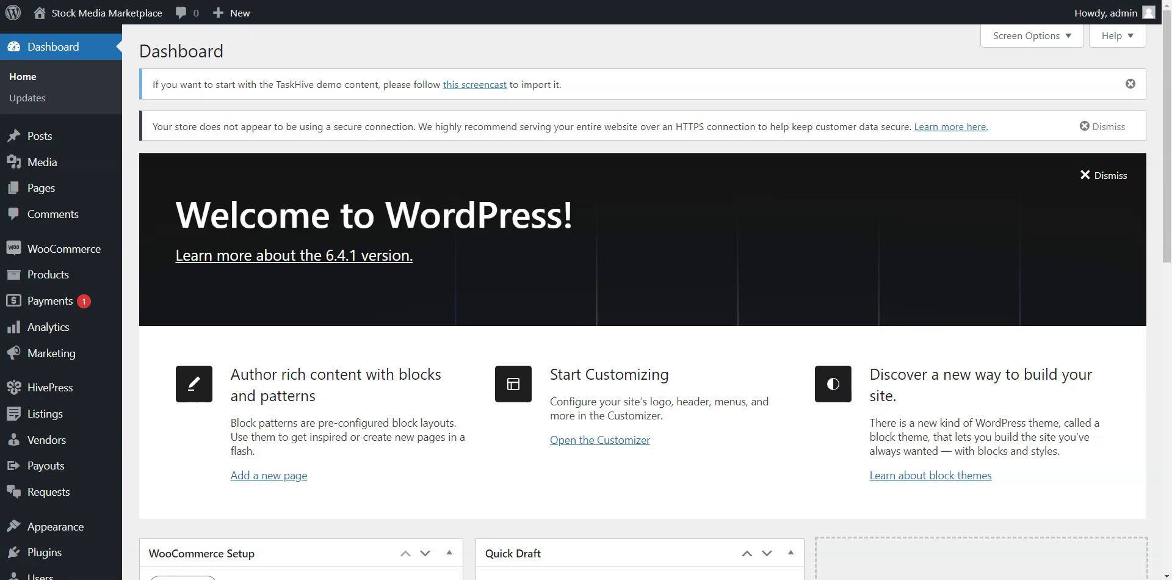
Dismiss the demo content and secure connection notices and open Listings > Categories.
left_click(1131, 83)
left_click(1103, 84)
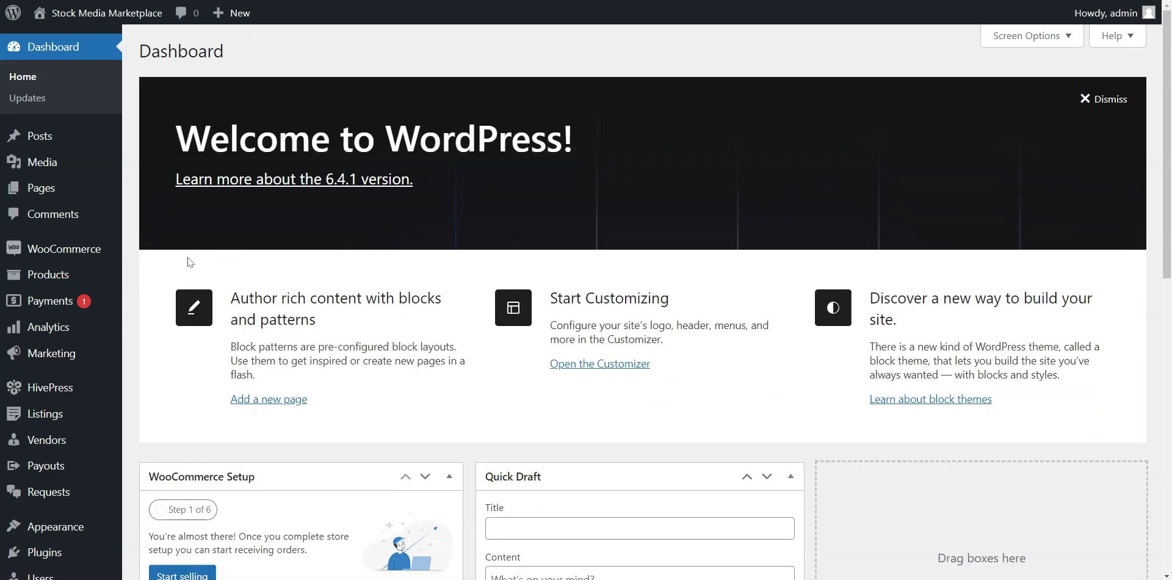
mouse_move(47, 399)
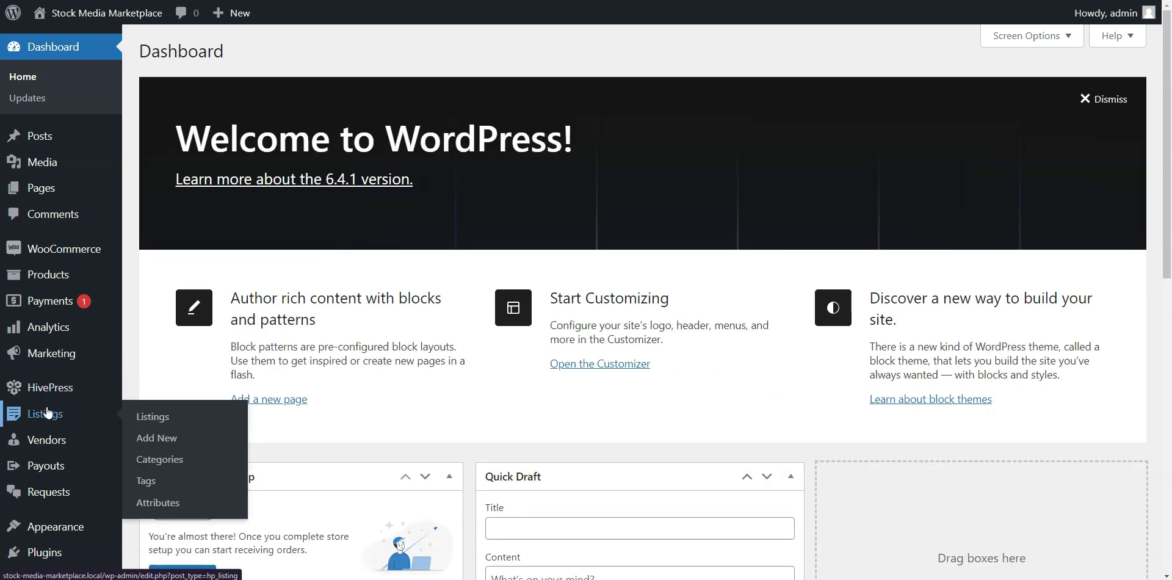
left_click(156, 455)
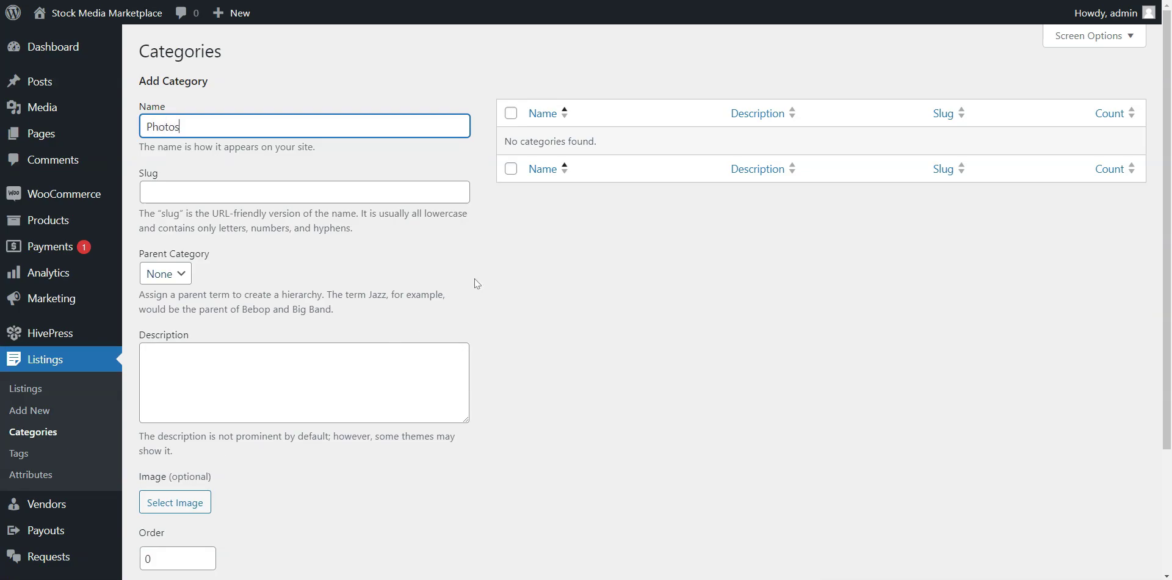
Paste the Photos category description and upload photography.jpg as its image.
left_click(283, 367)
type("Explore high-resolution moments, from landscapes to vibrant snapshots, enriching your creative projects.")
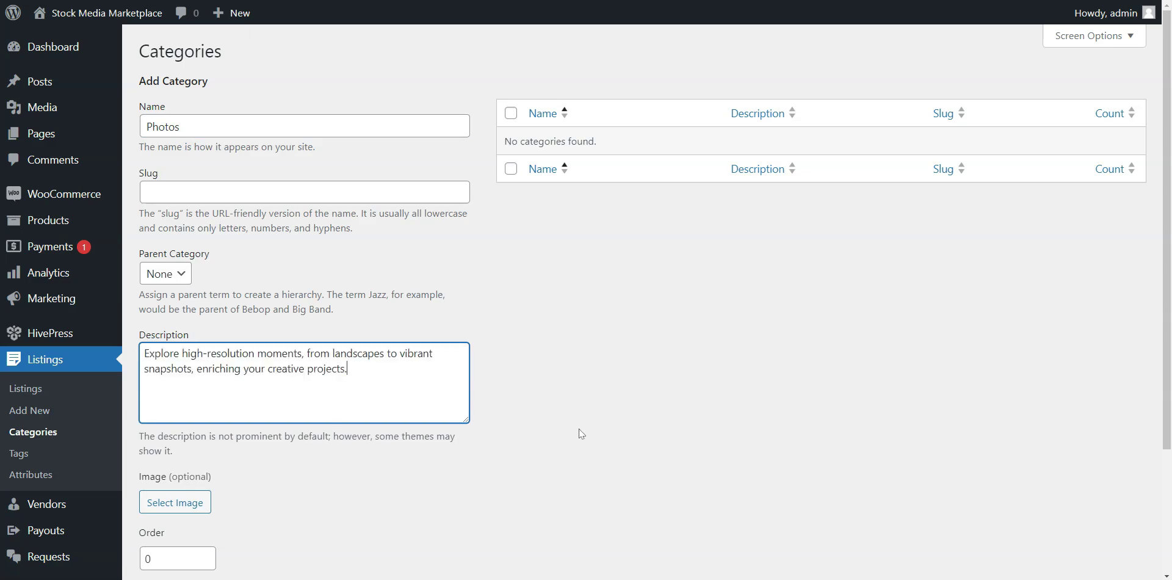
scroll(562, 434, "down", 3)
left_click(175, 415)
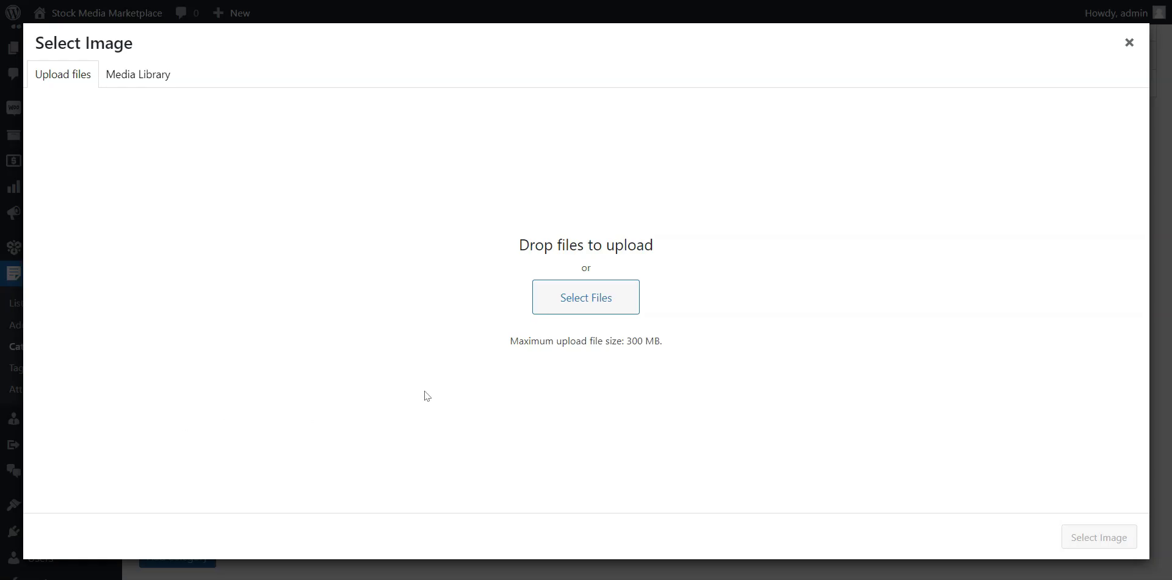
left_click(583, 310)
left_click(340, 49)
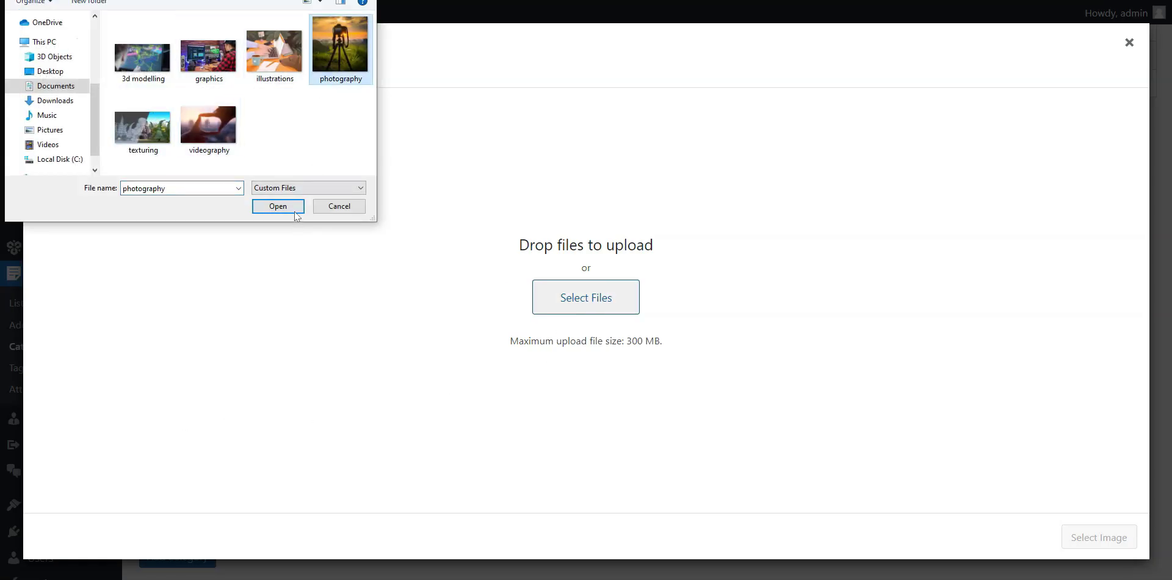
left_click(278, 207)
left_click(1099, 538)
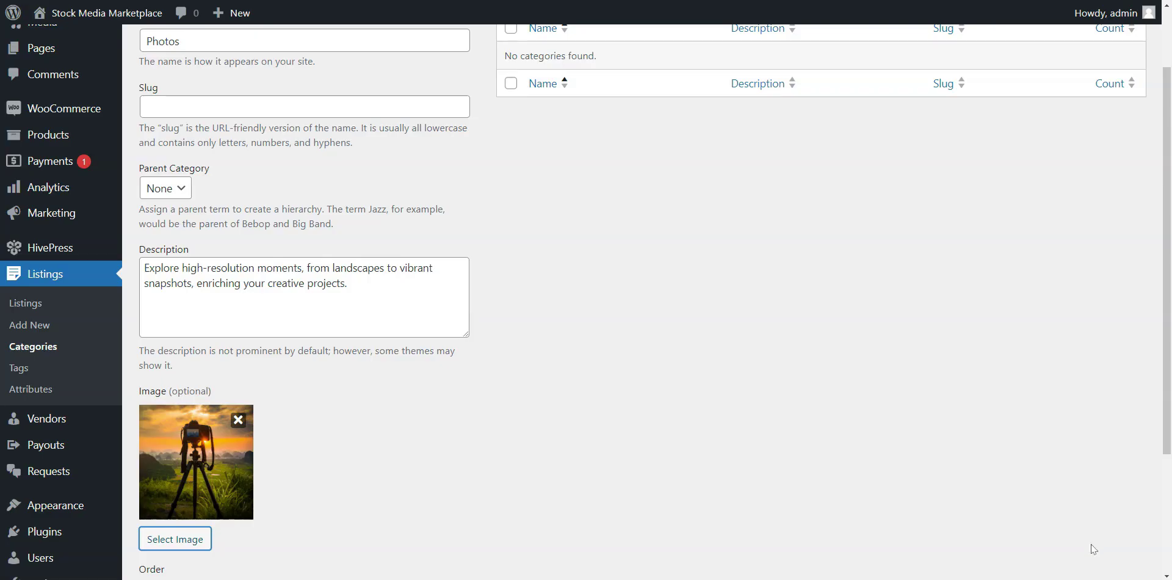
Set the category order to 1 and add the Photos category.
scroll(499, 348, "down", 2)
scroll(499, 348, "down", 1)
left_click(208, 428)
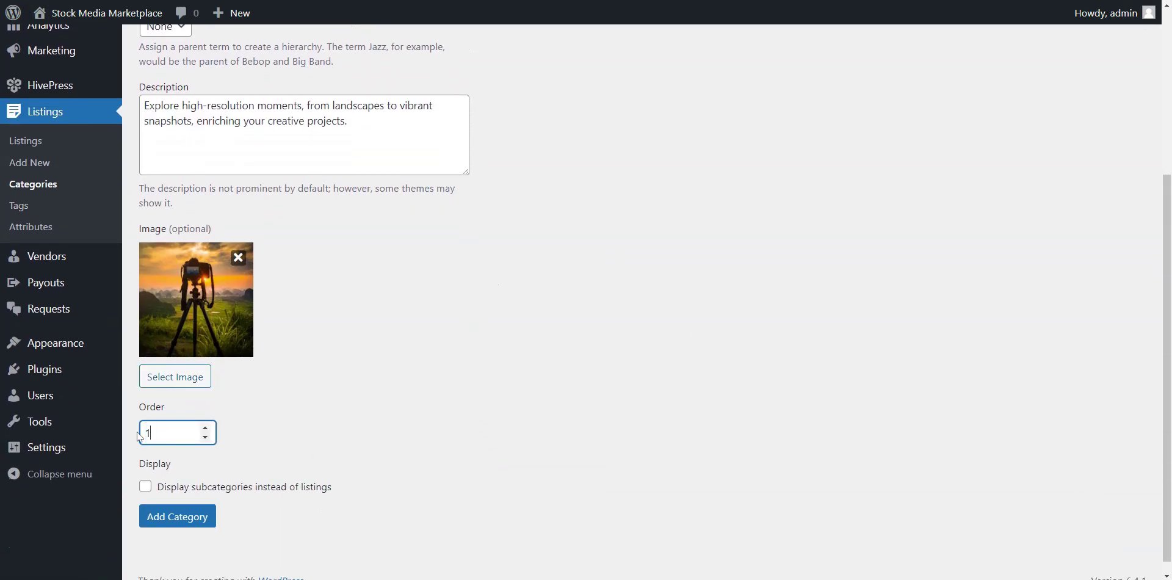
left_click(199, 517)
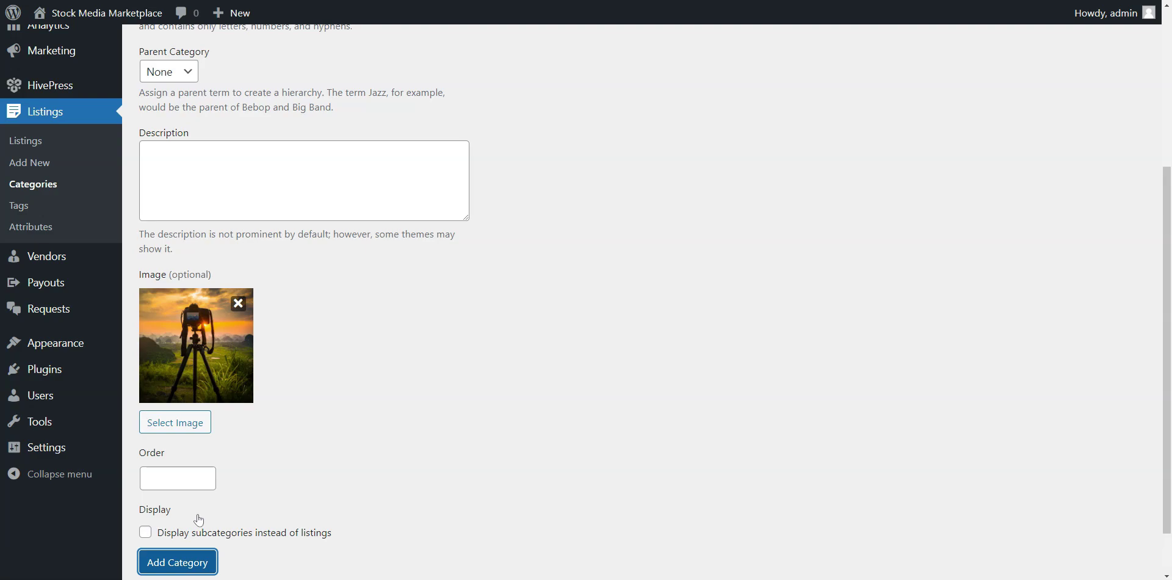
scroll(290, 320, "up", 1)
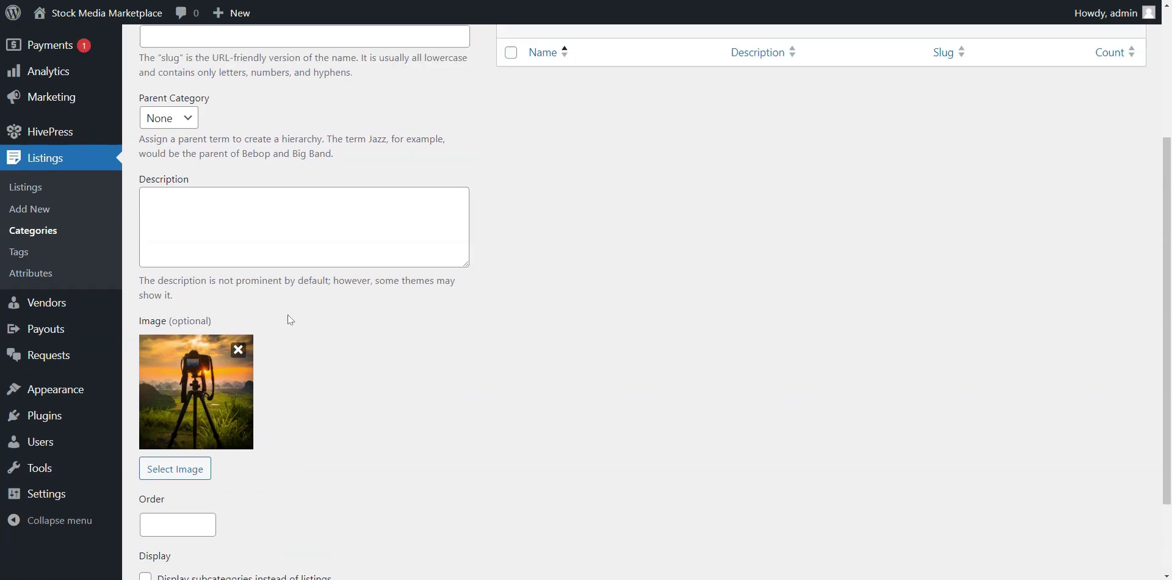
scroll(305, 320, "up", 4)
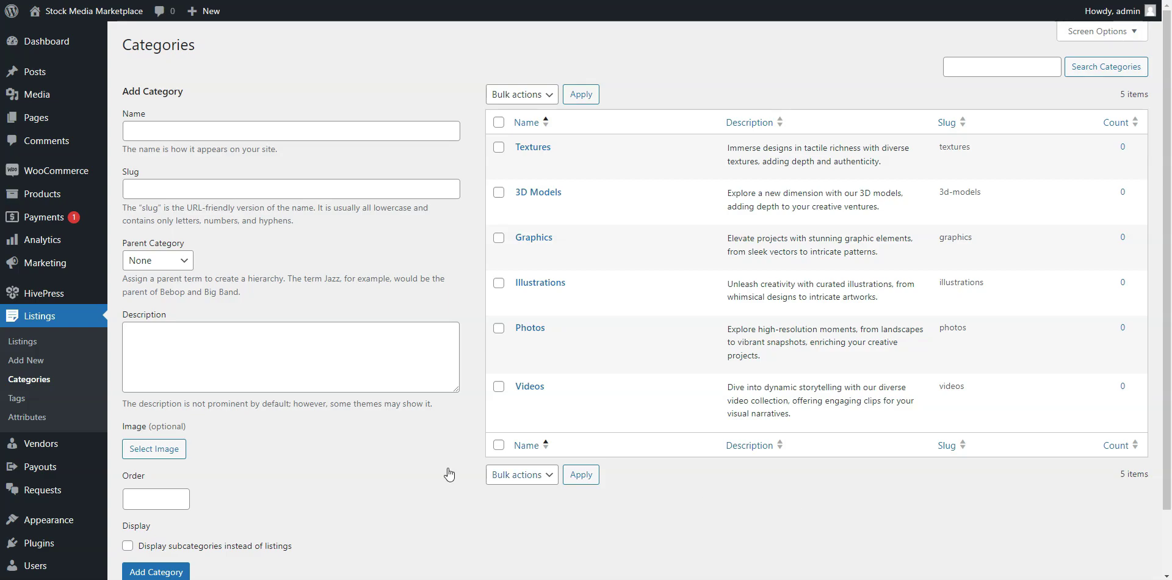
left_click(28, 418)
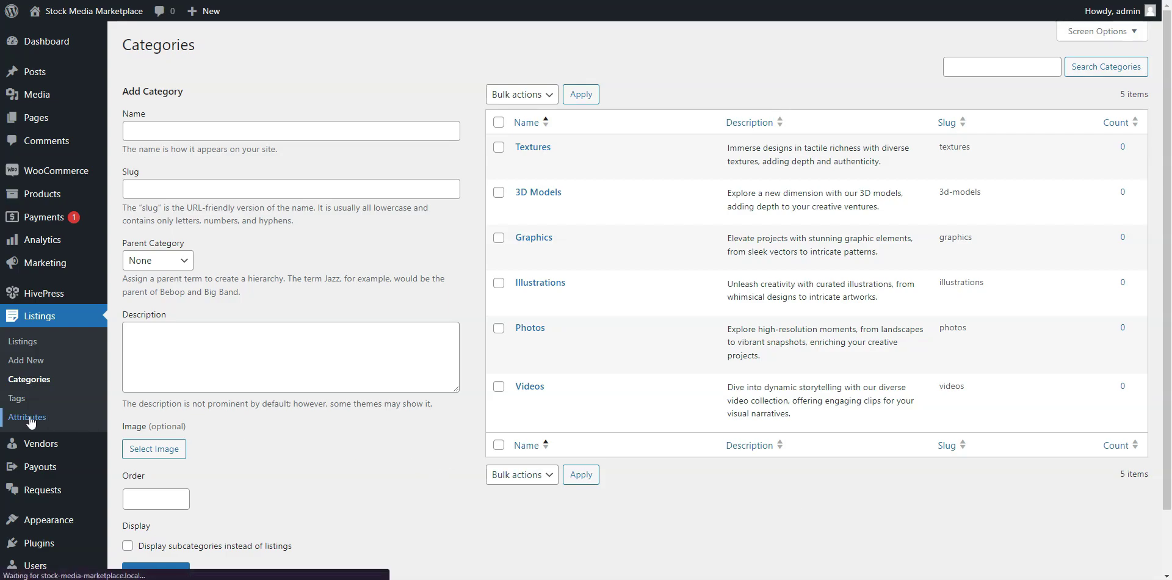
Create a front-end editable, required 'Licensing Options' attribute with field licensing_options as Checkboxes.
left_click(224, 45)
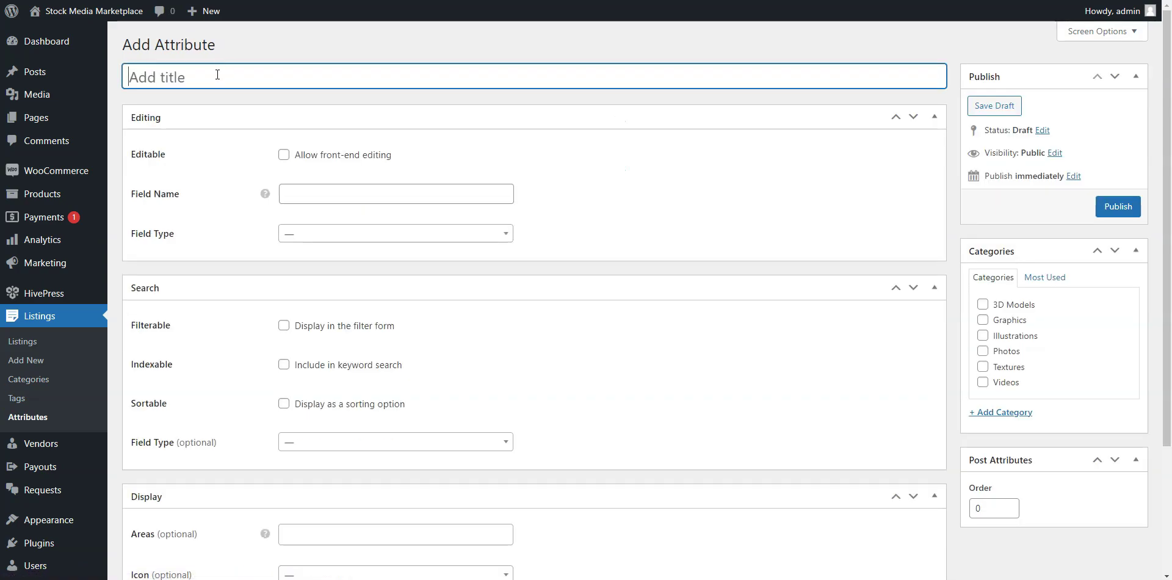
type("Licensing Options")
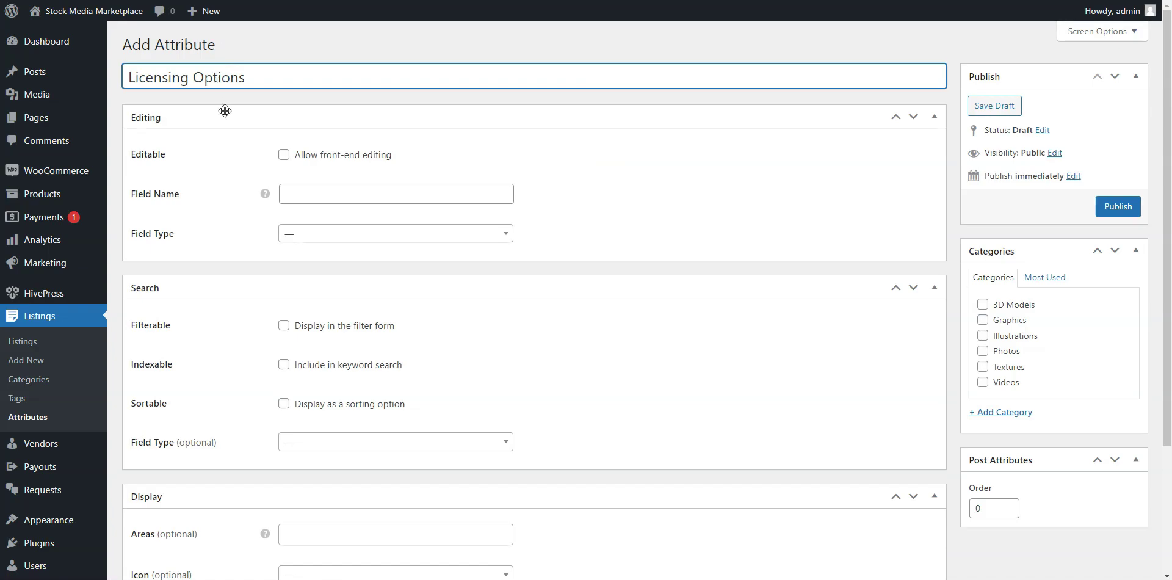
left_click(284, 156)
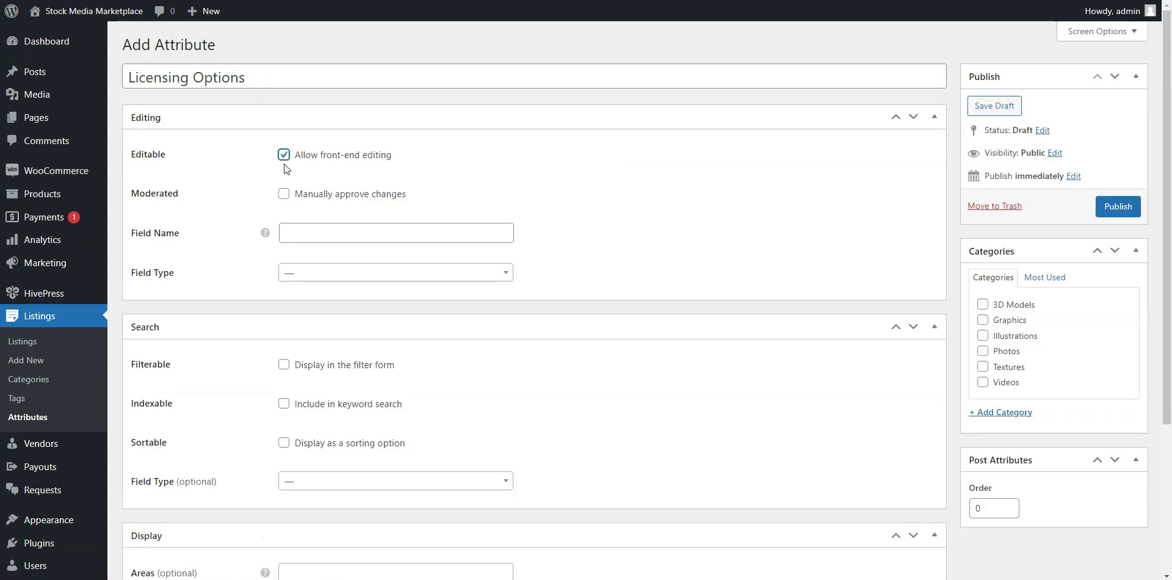
left_click(312, 236)
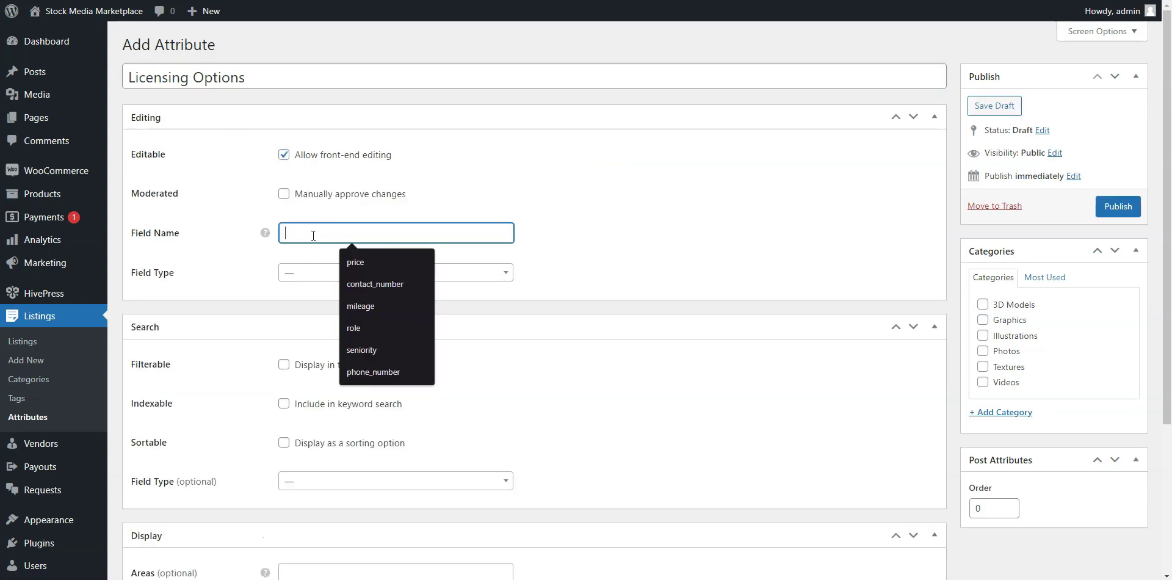
type("li")
left_click(376, 262)
left_click(366, 273)
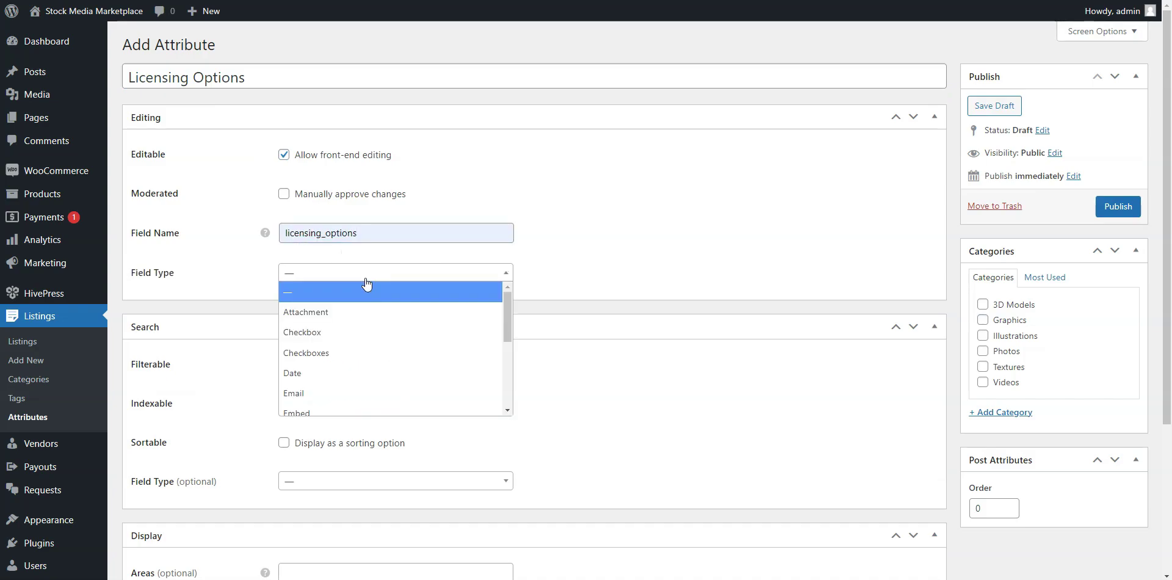
left_click(331, 354)
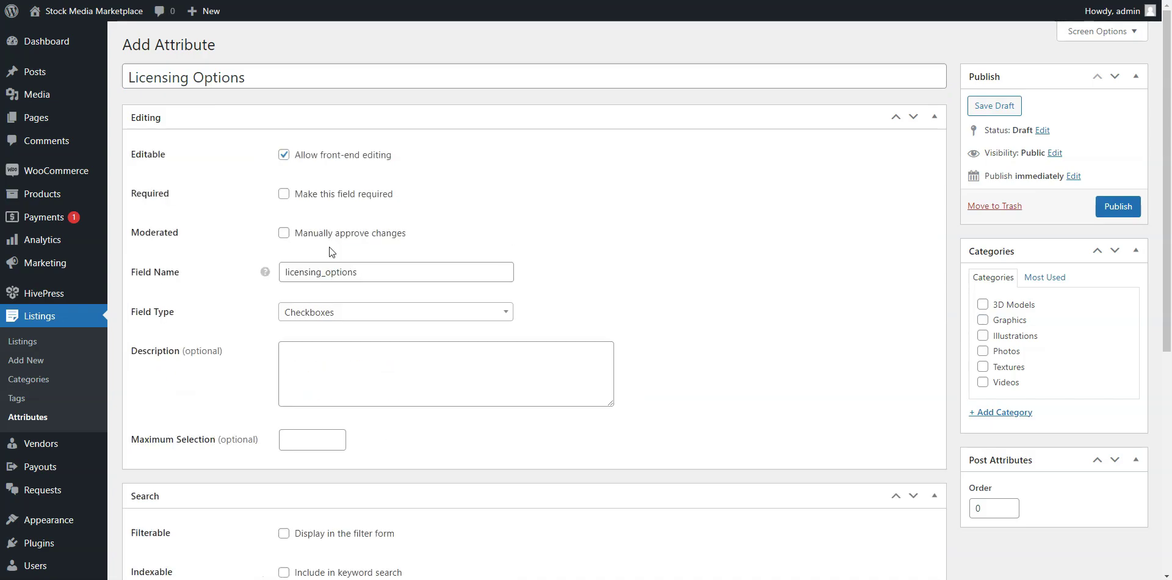
left_click(335, 202)
Make Licensing Options filterable and sortable, with a Checkboxes search field.
scroll(798, 364, "down", 1)
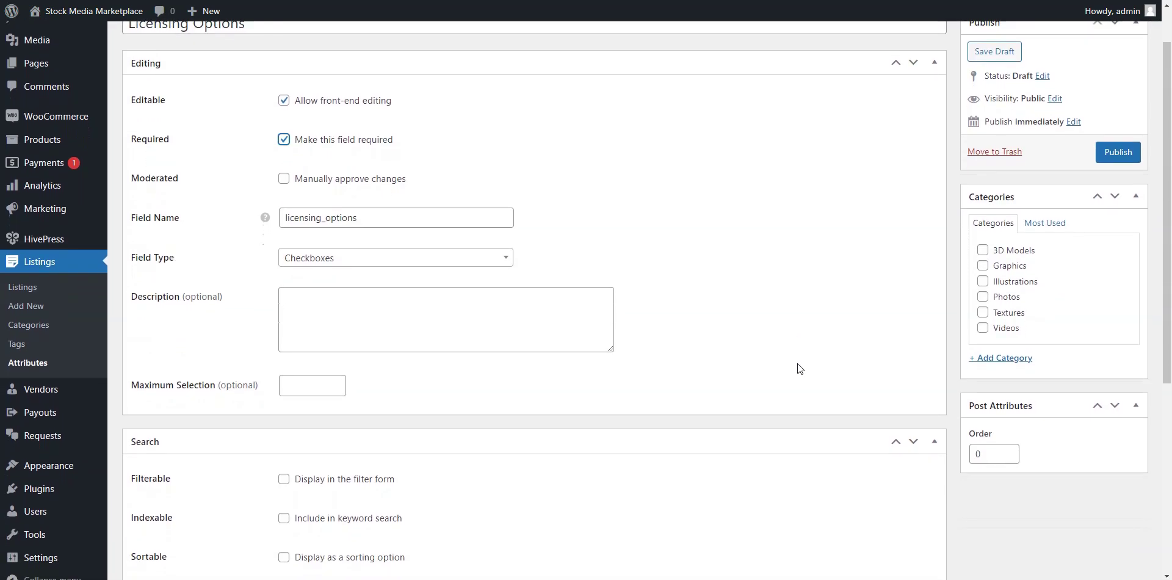
scroll(797, 369, "down", 1)
scroll(798, 368, "down", 2)
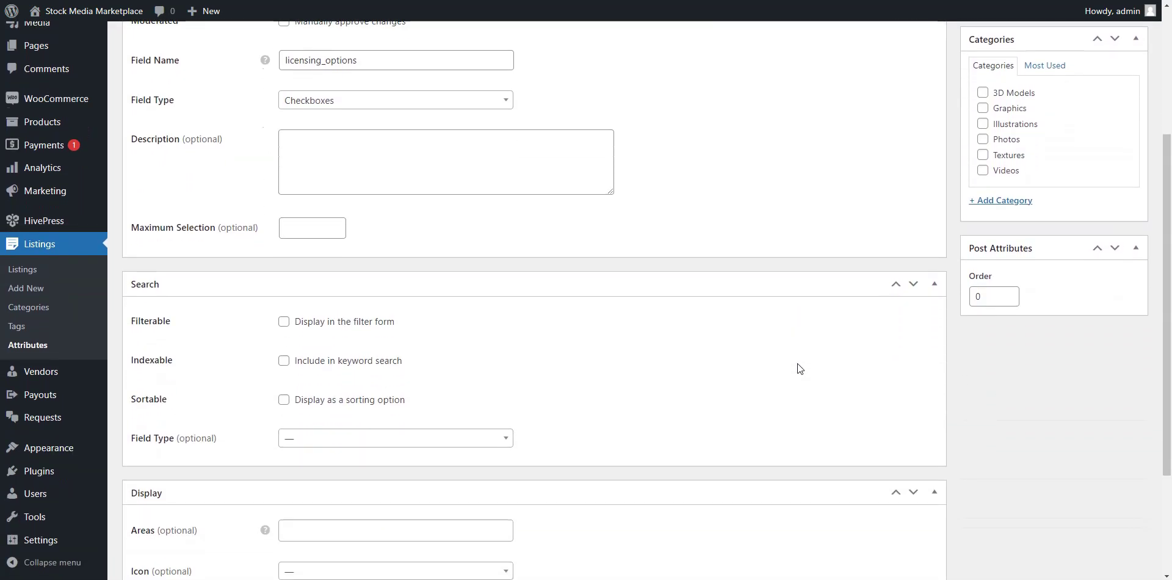
scroll(797, 364, "down", 1)
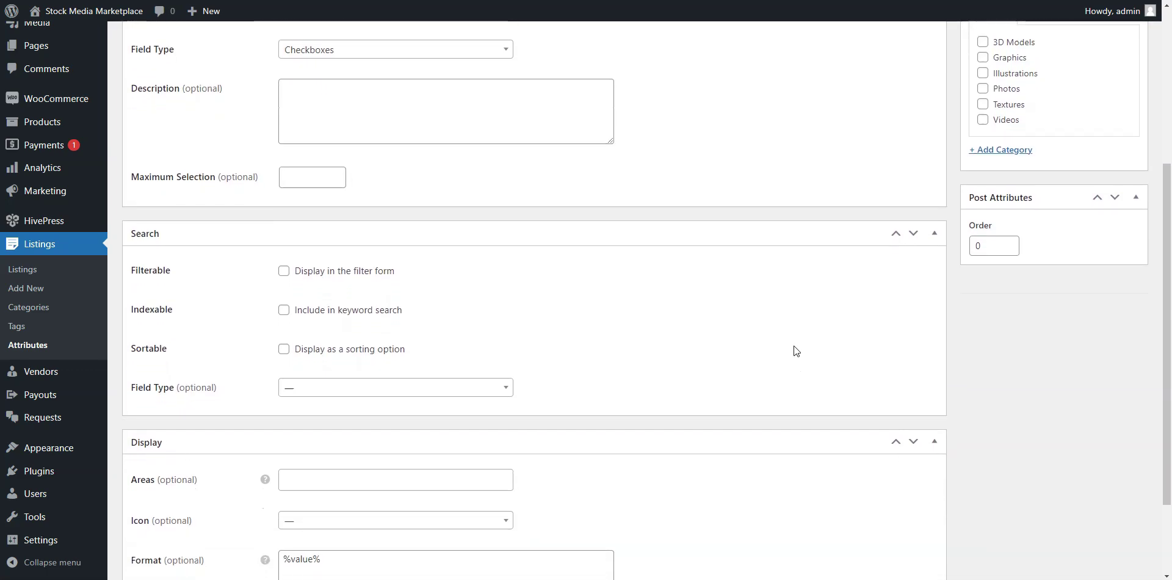
scroll(795, 351, "down", 1)
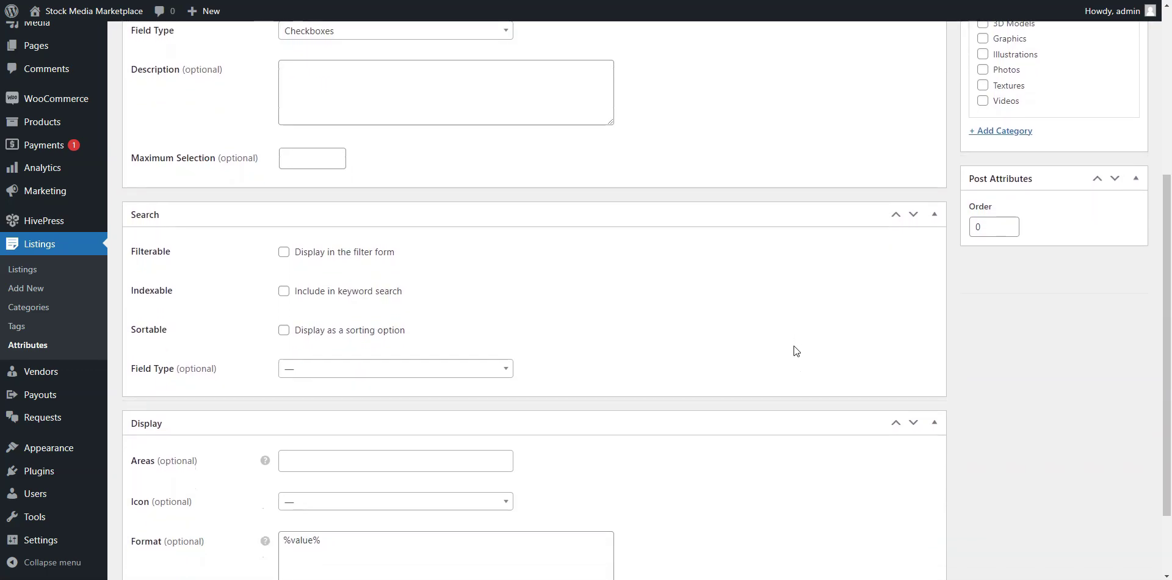
left_click(284, 252)
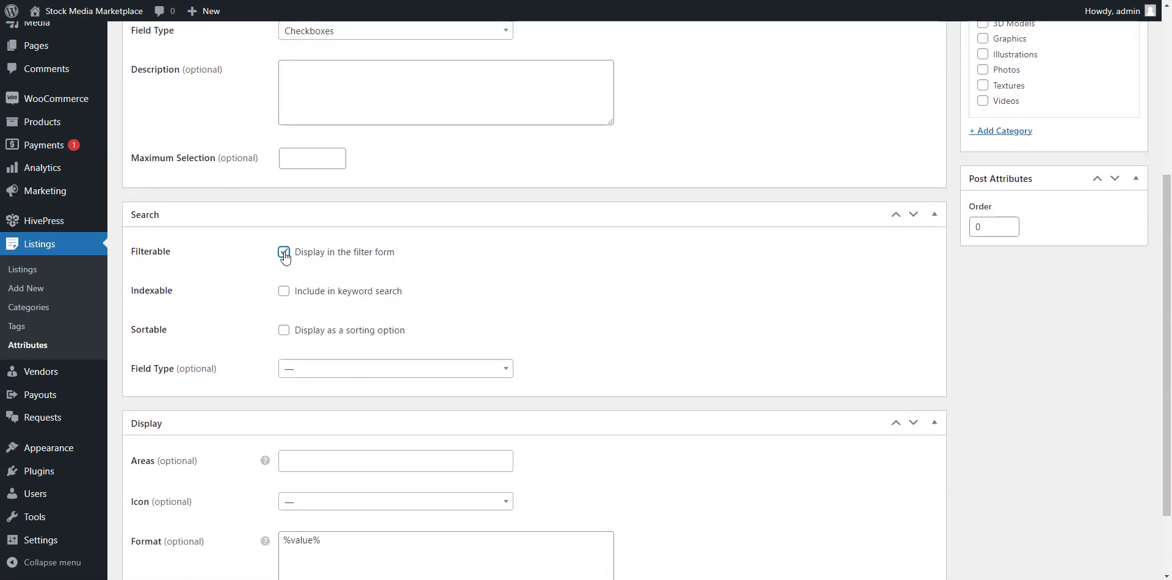
left_click(284, 330)
left_click(312, 373)
left_click(315, 423)
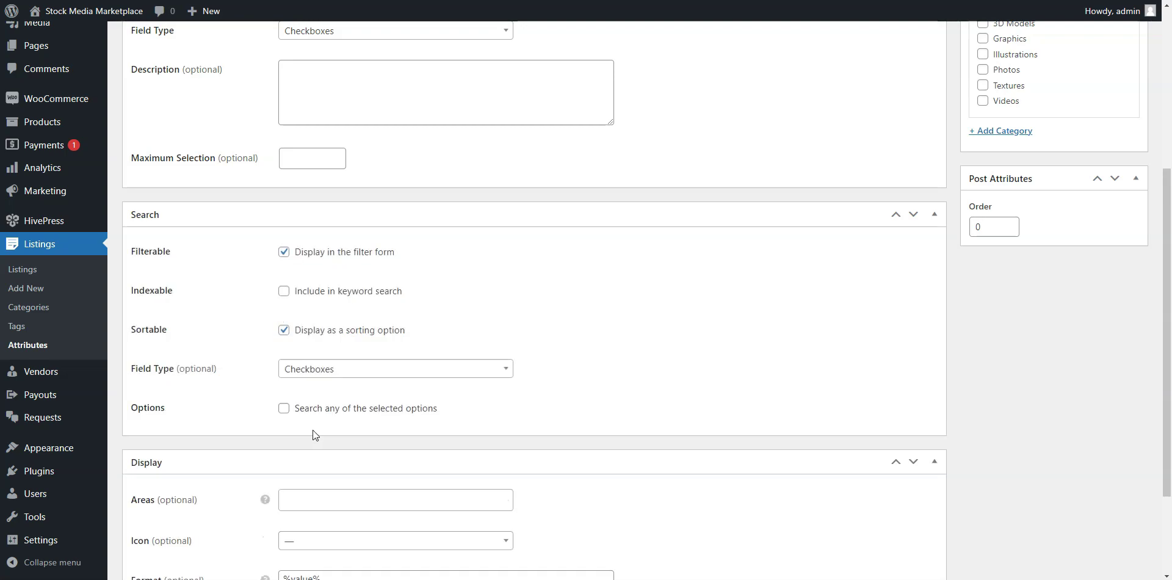
Show it in Block (primary) and Page (primary) areas formatted '%label%: %value%', then publish.
scroll(712, 380, "down", 2)
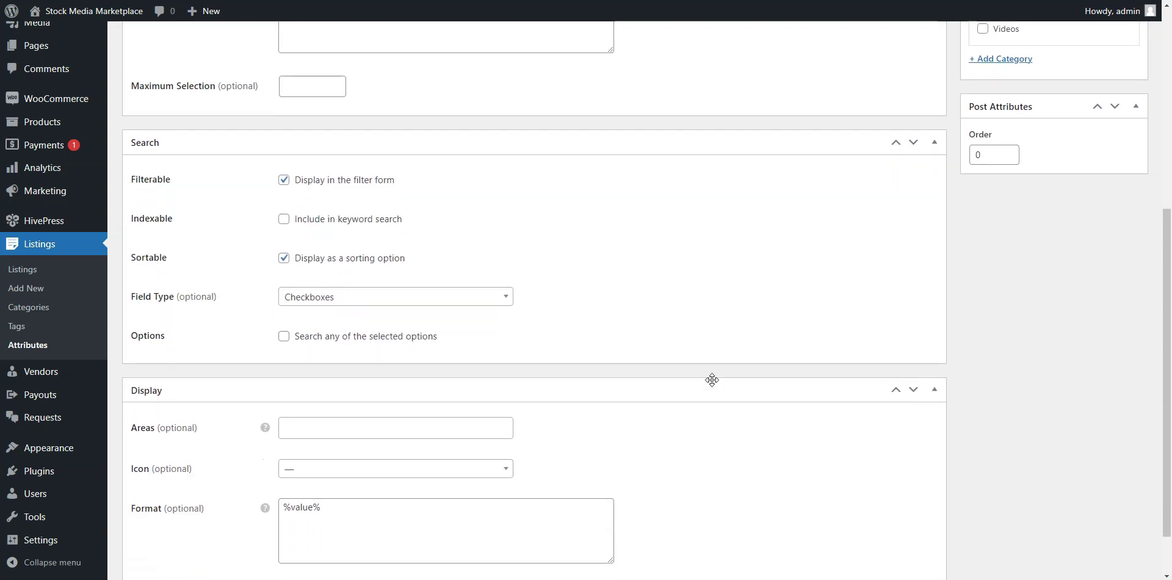
scroll(712, 380, "down", 1)
scroll(712, 379, "down", 1)
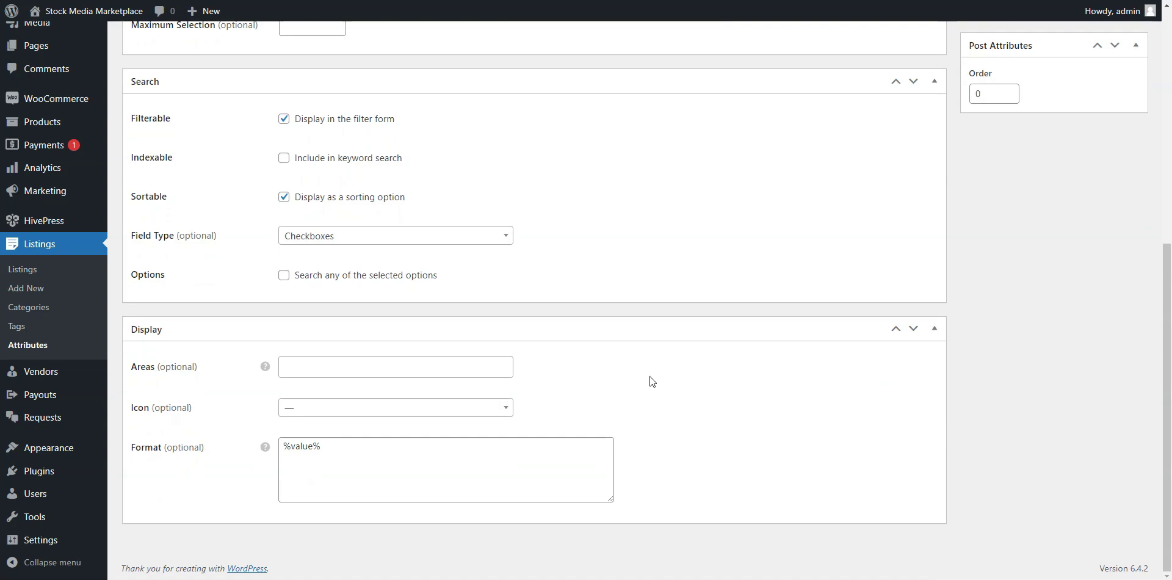
left_click(307, 368)
left_click(307, 387)
left_click(393, 370)
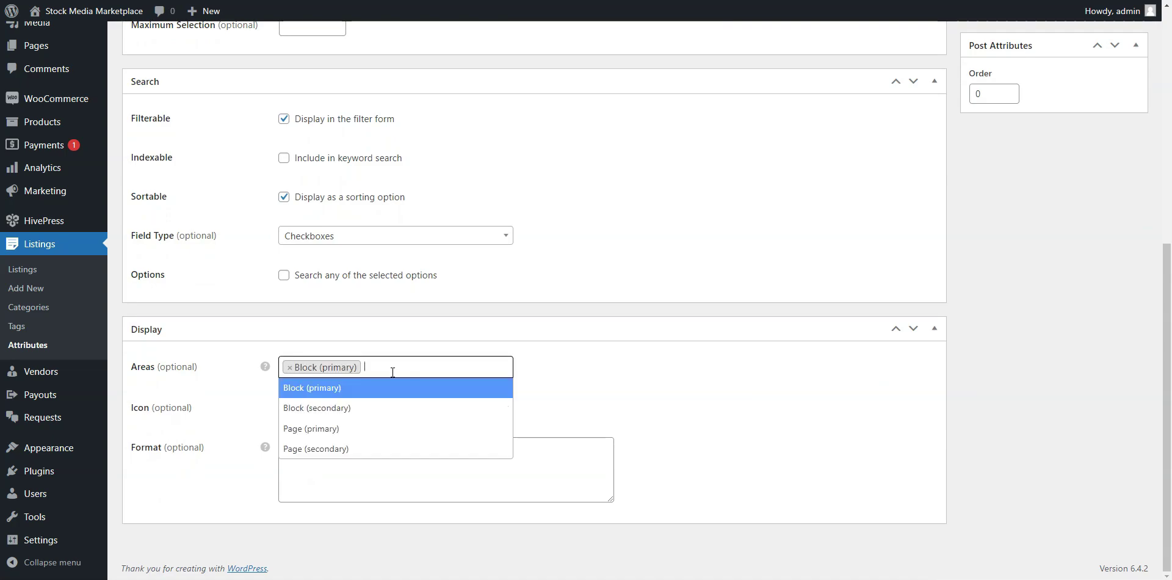
left_click(329, 429)
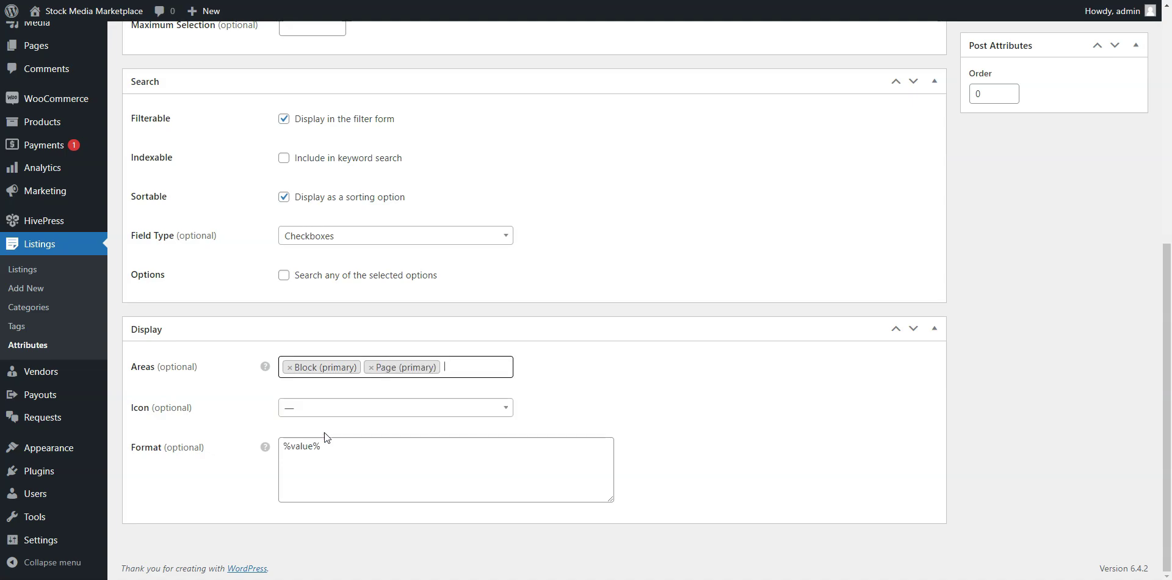
left_click(280, 449)
type("%label%:")
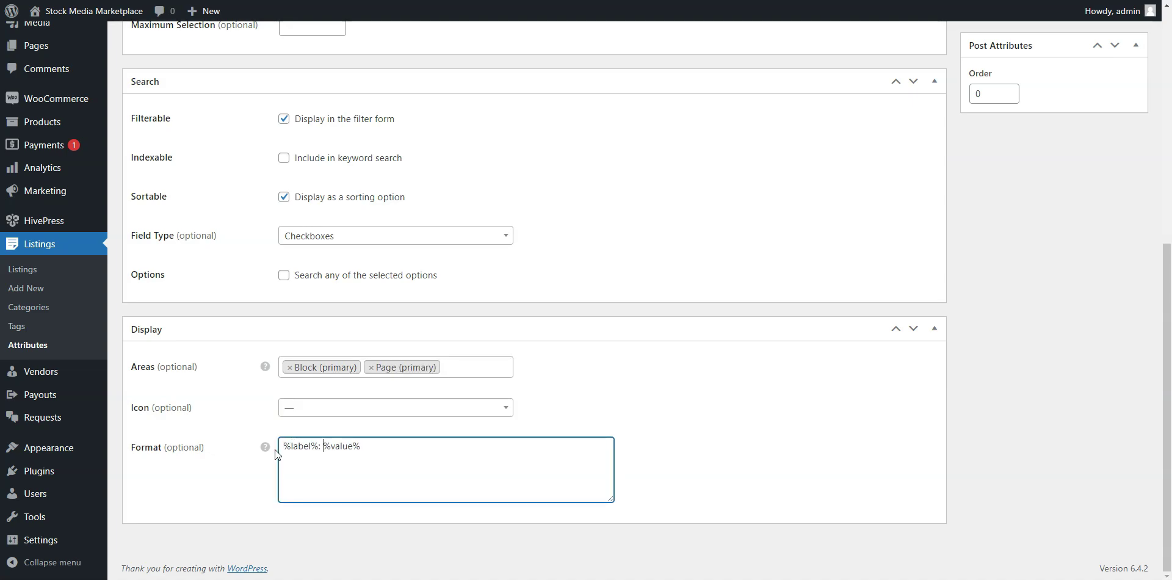
mouse_move(265, 446)
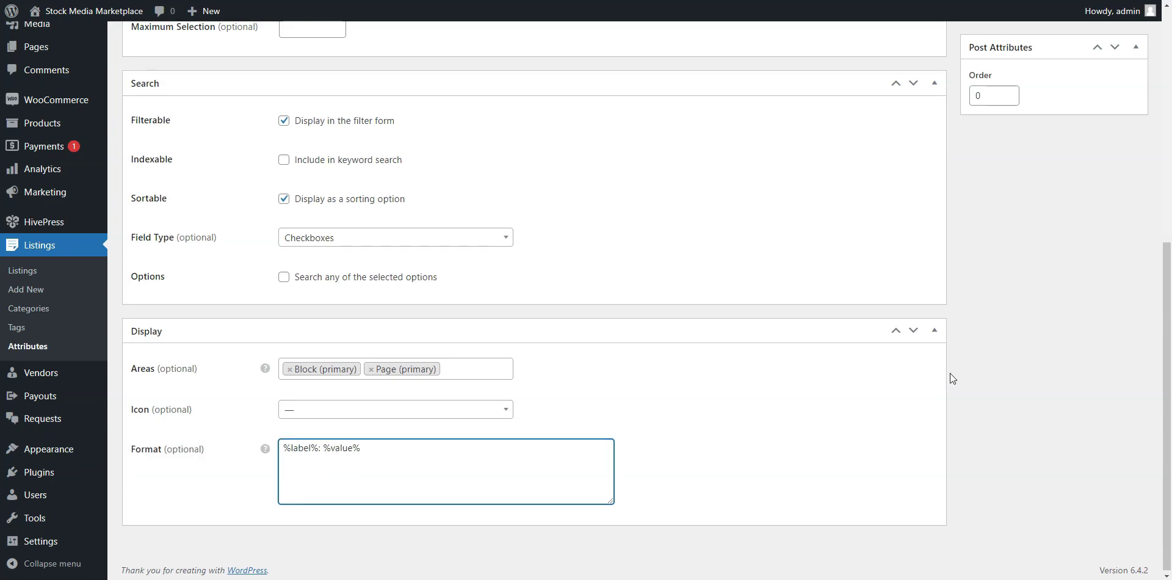
scroll(965, 368, "up", 4)
scroll(977, 369, "up", 2)
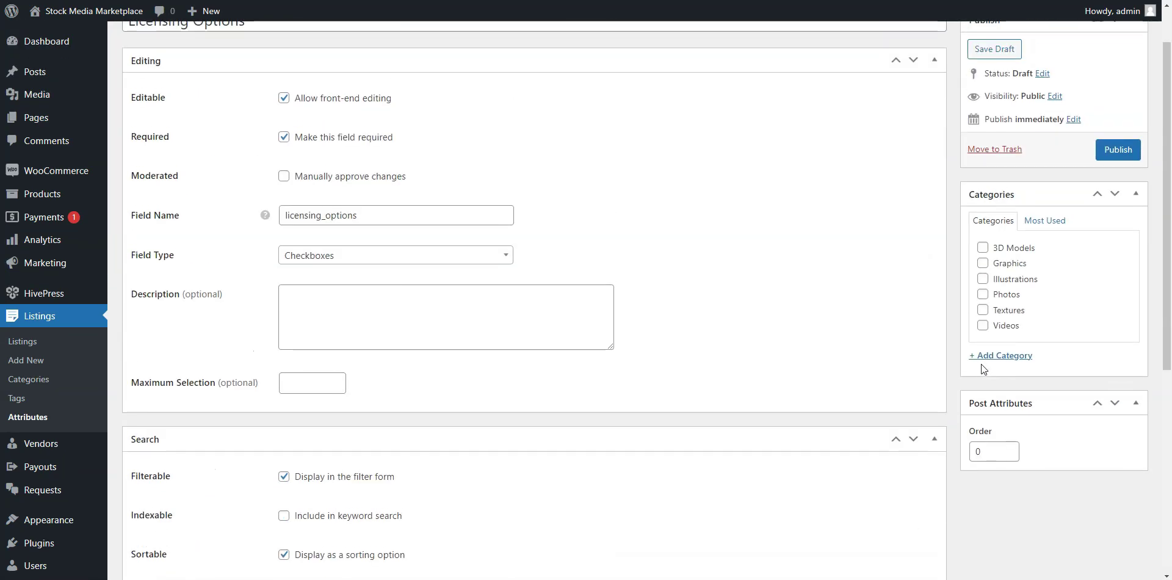
left_click(1109, 156)
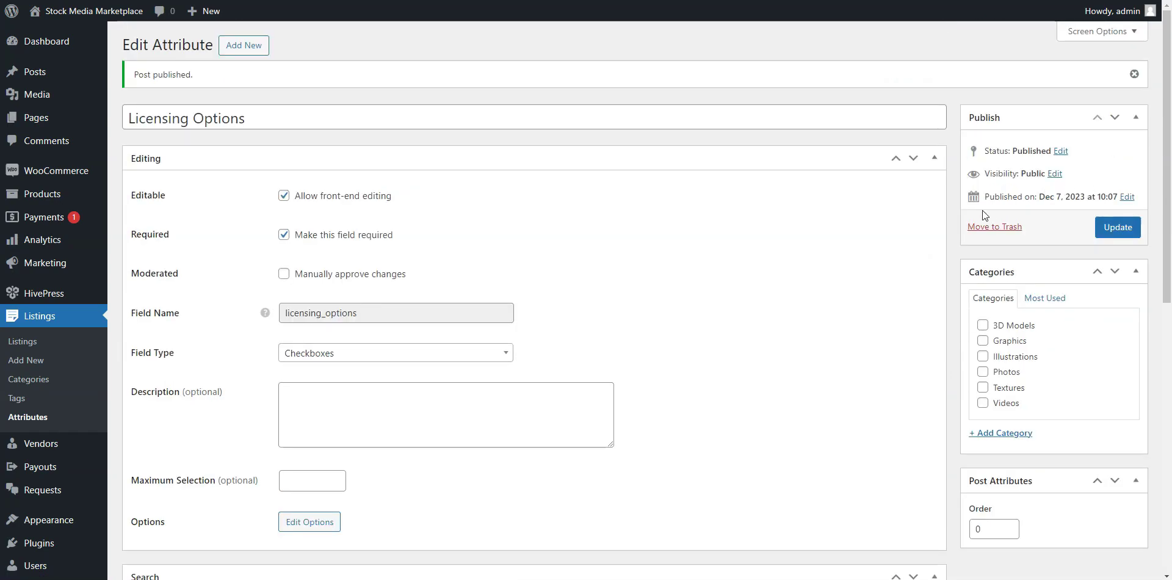
Open the options editor for the published Licensing Options attribute.
scroll(860, 261, "down", 1)
scroll(693, 404, "down", 2)
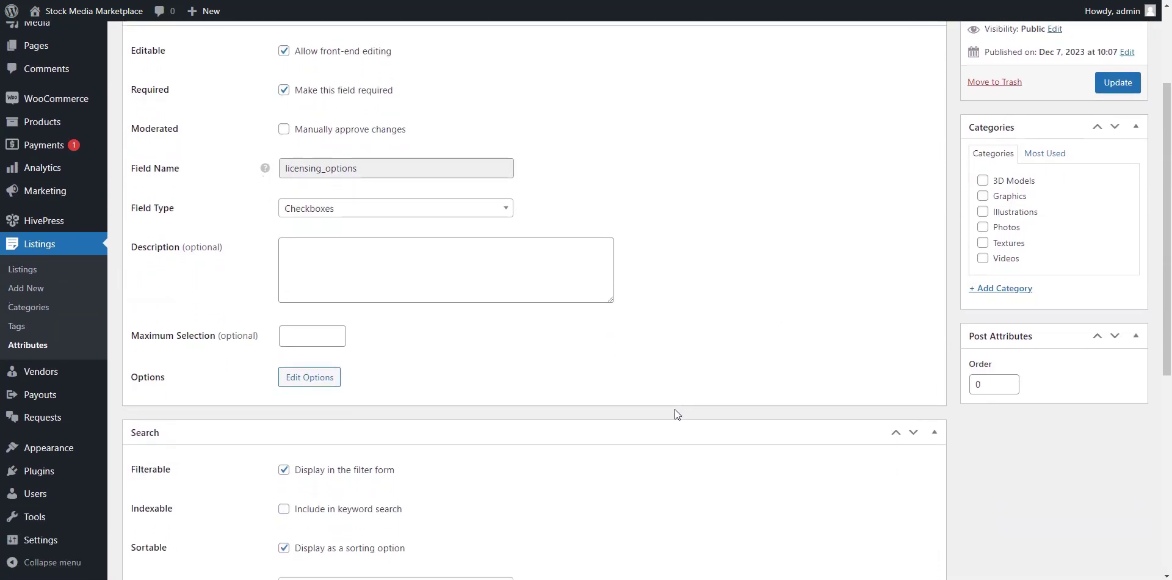
left_click(300, 377)
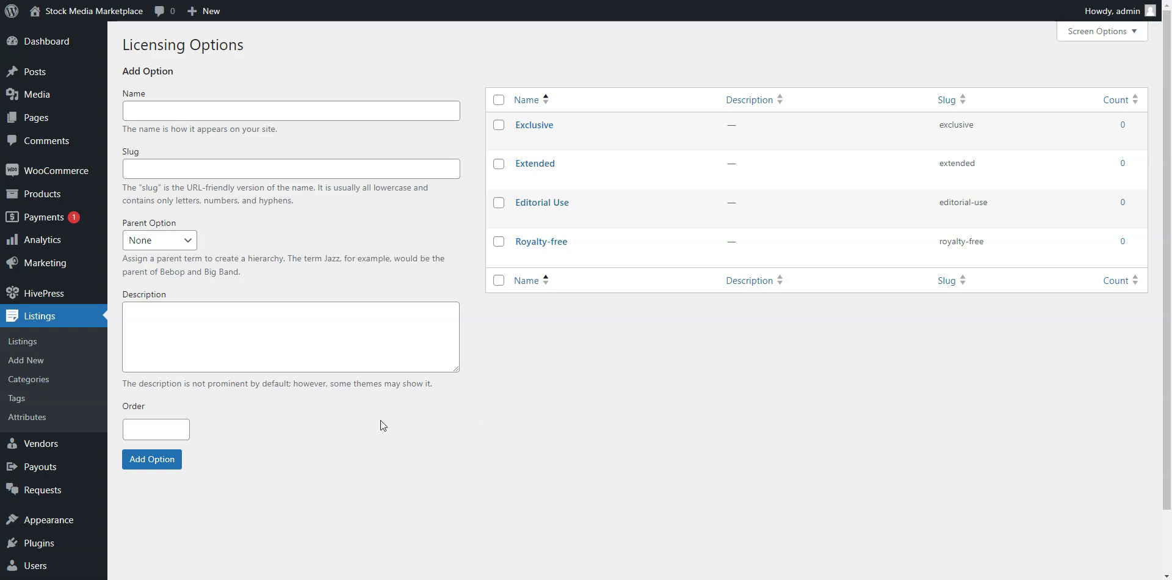
Create a 'Portfolio' vendor attribute with field name portfolio and Attachment field type.
mouse_move(43, 449)
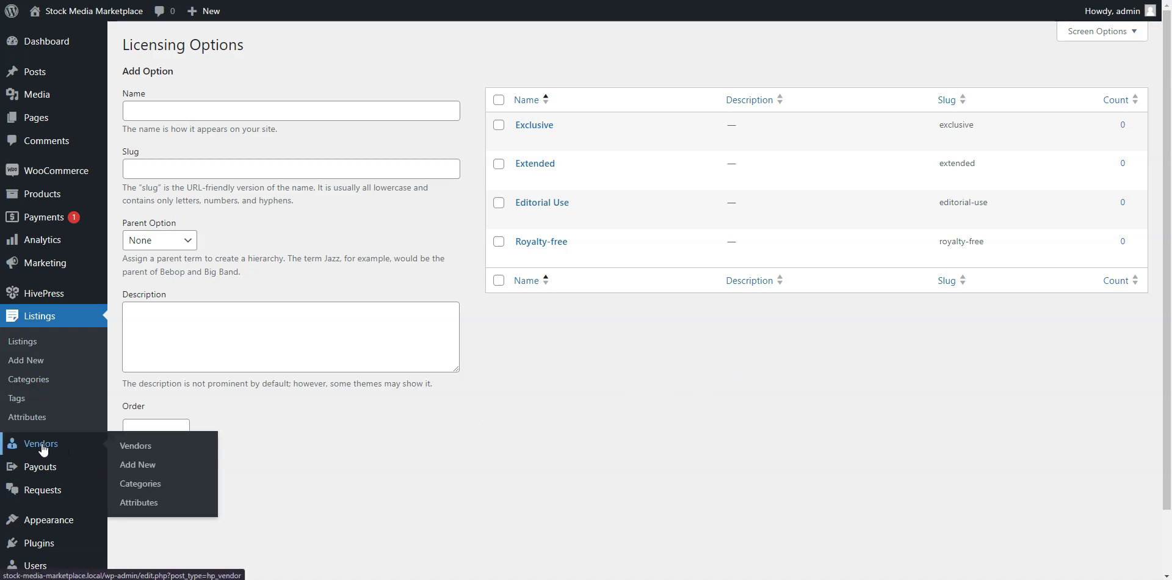
left_click(149, 508)
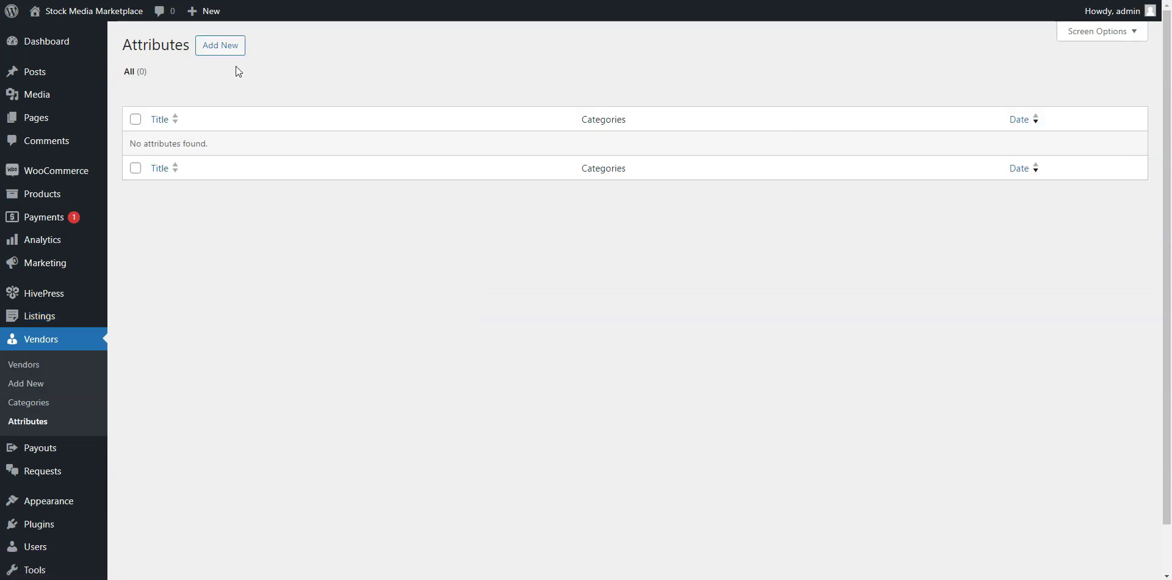
left_click(230, 59)
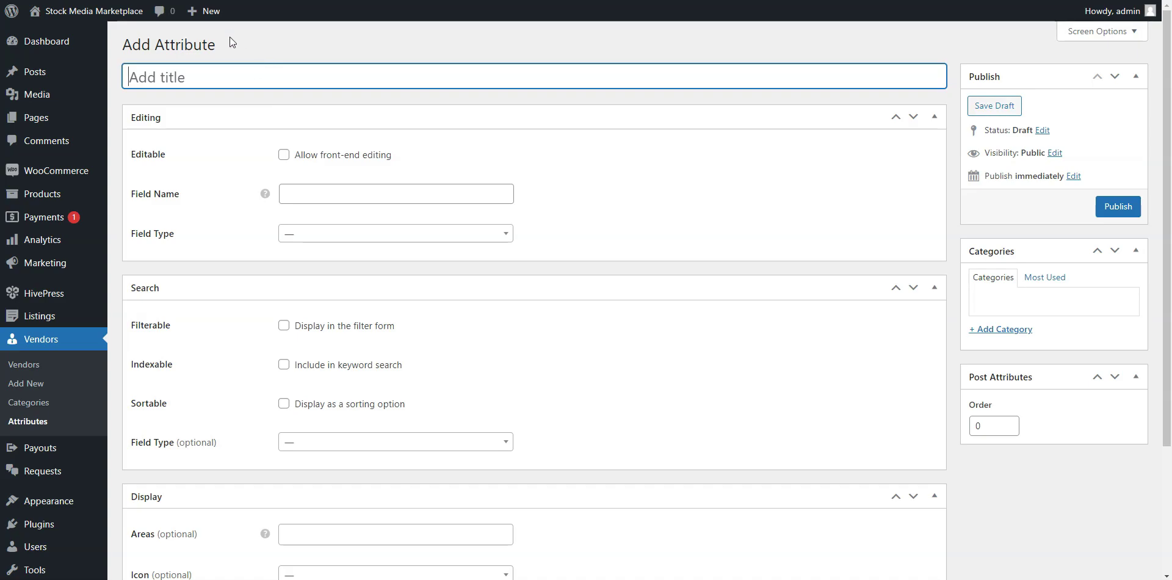
type("Portfolio")
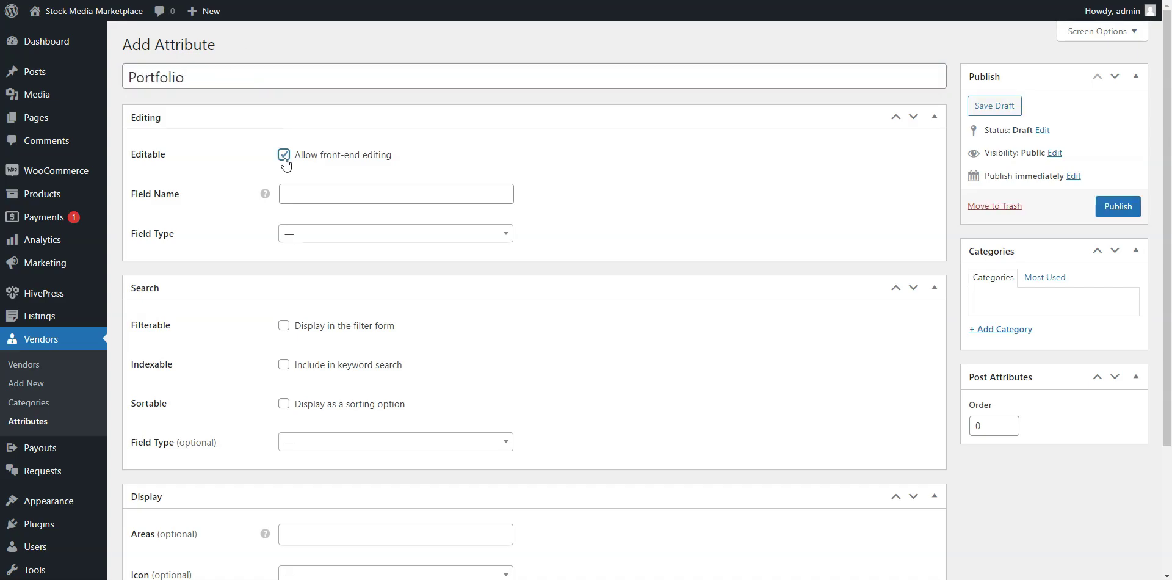
left_click(292, 194)
type("portfolio")
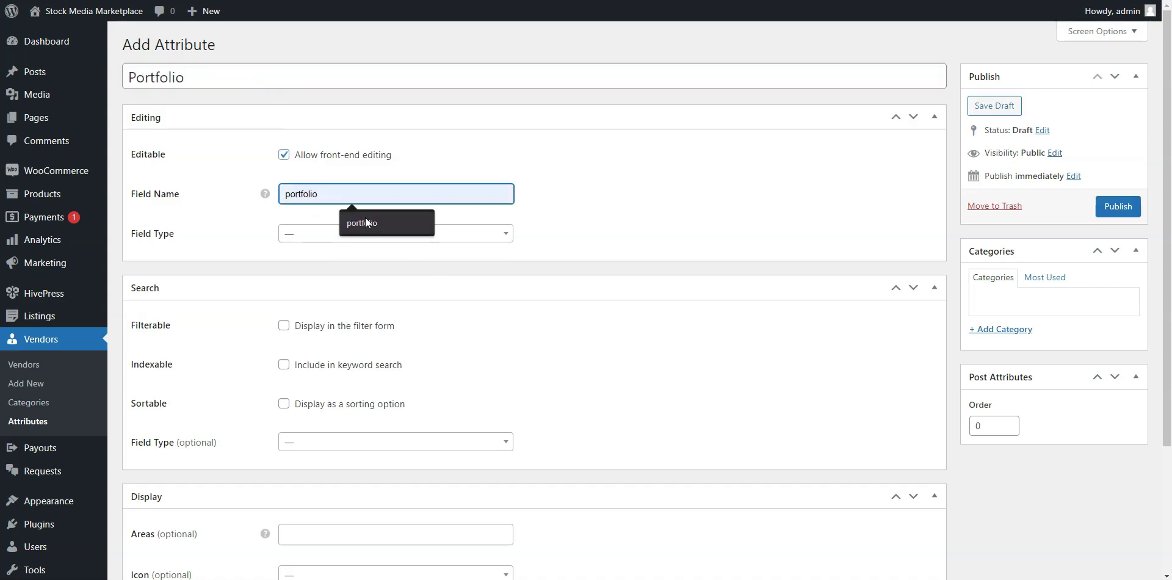
left_click(365, 221)
left_click(353, 239)
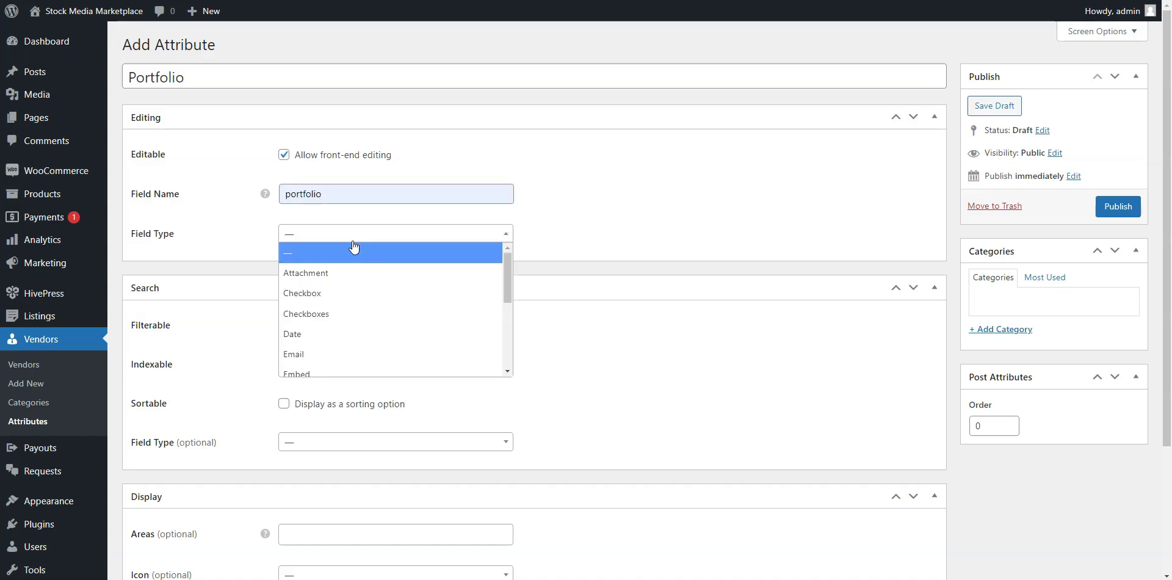
left_click(335, 269)
Show Portfolio in the Page (primary) area formatted '%label%: %value%' and publish it.
scroll(638, 235, "down", 1)
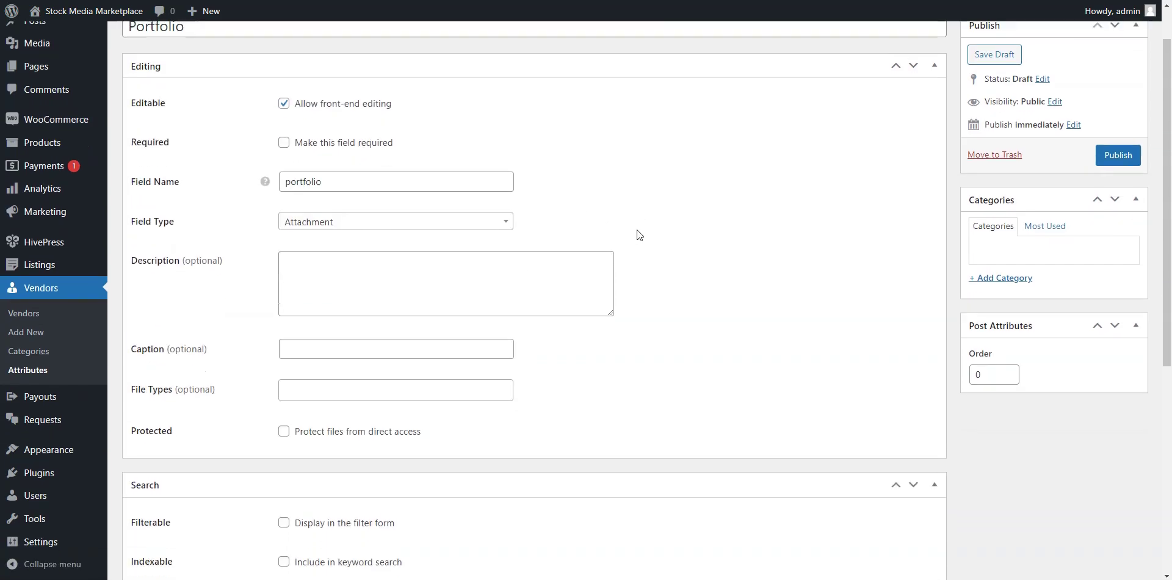
scroll(639, 235, "down", 6)
left_click(322, 369)
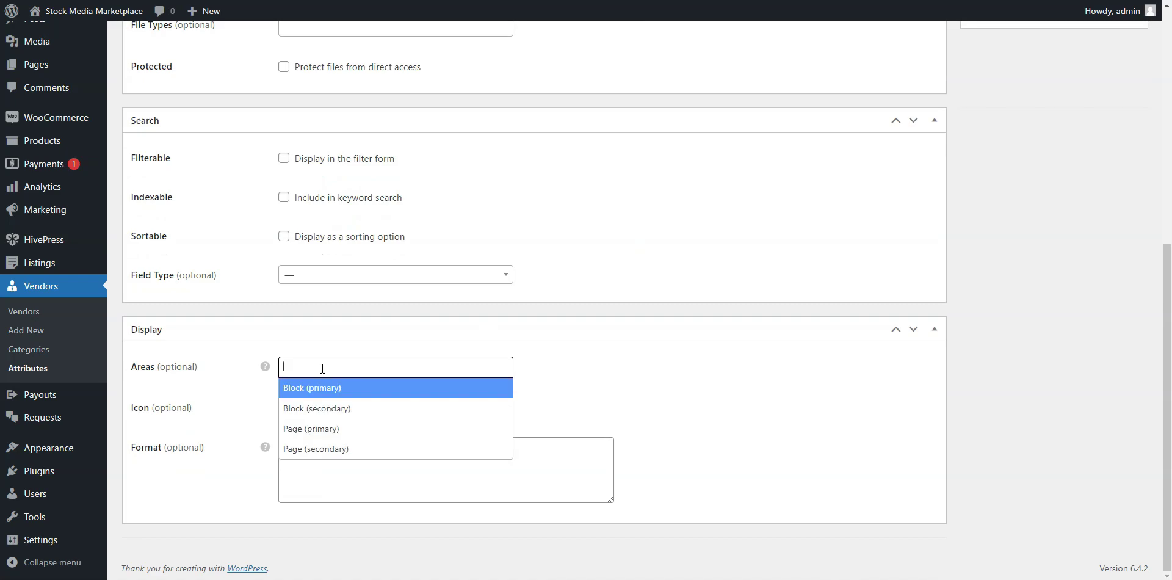
left_click(327, 429)
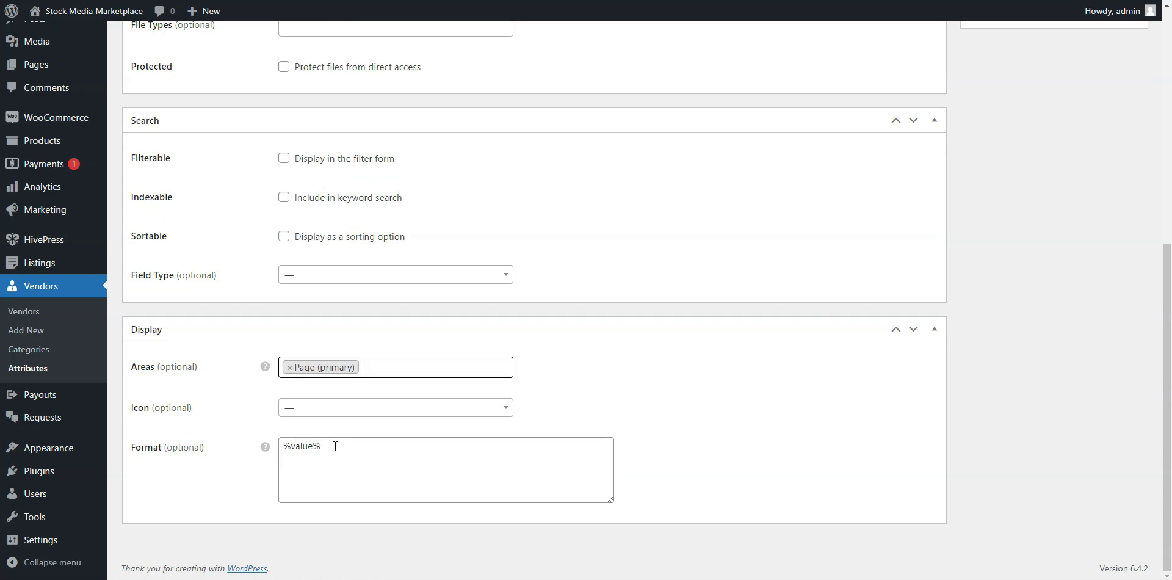
left_click(283, 446)
type("%label%:")
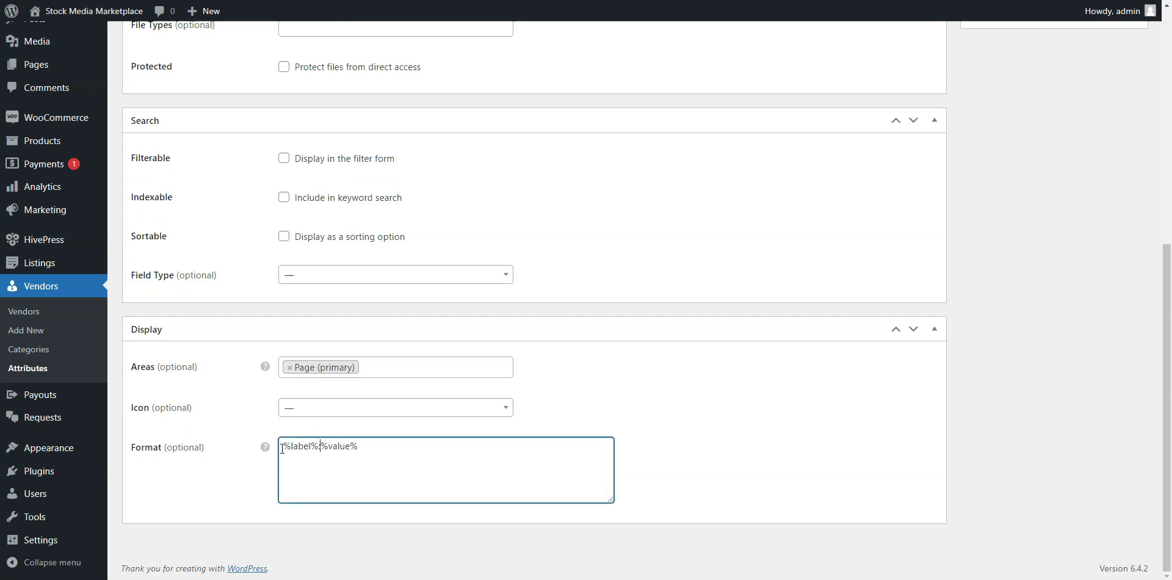
left_click(794, 407)
scroll(794, 408, "up", 7)
left_click(1114, 207)
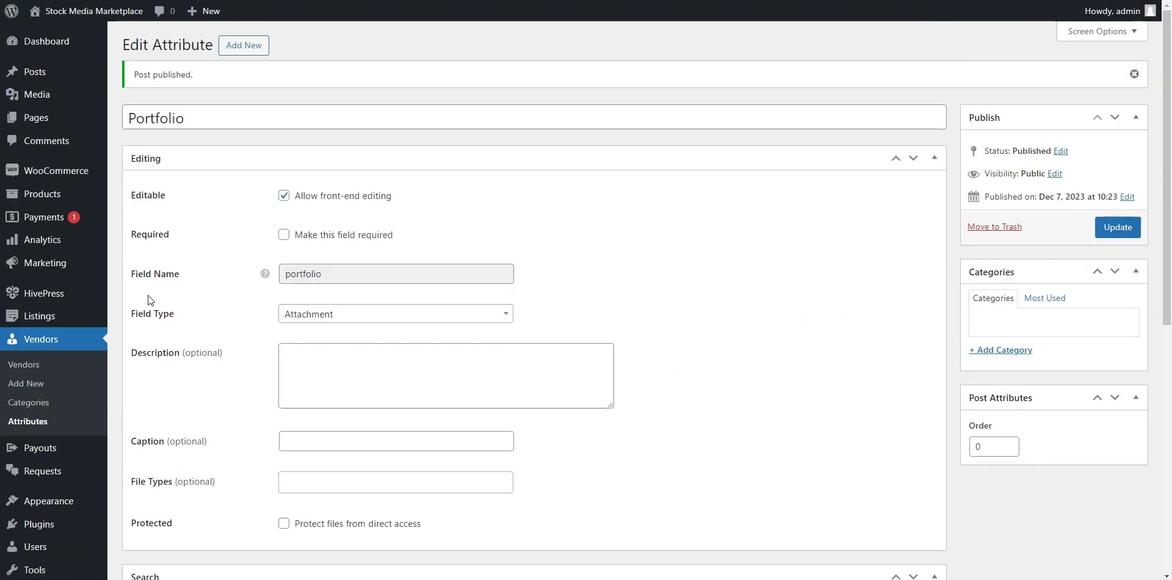
left_click(28, 298)
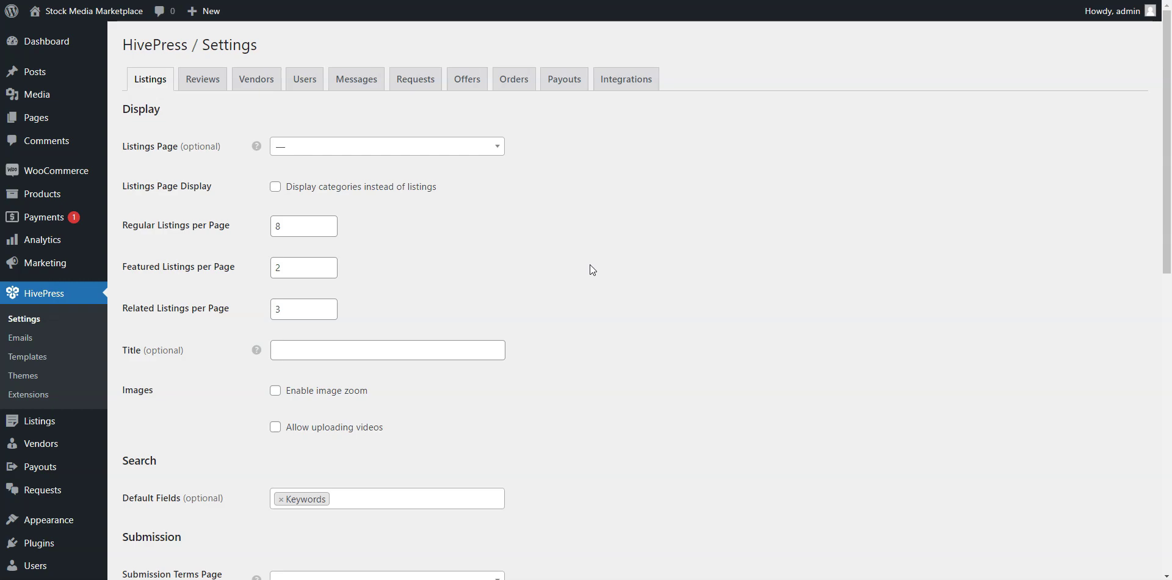
Enable required file attachments, seller pricing tiers and price extras for listings, then save.
scroll(590, 265, "down", 1)
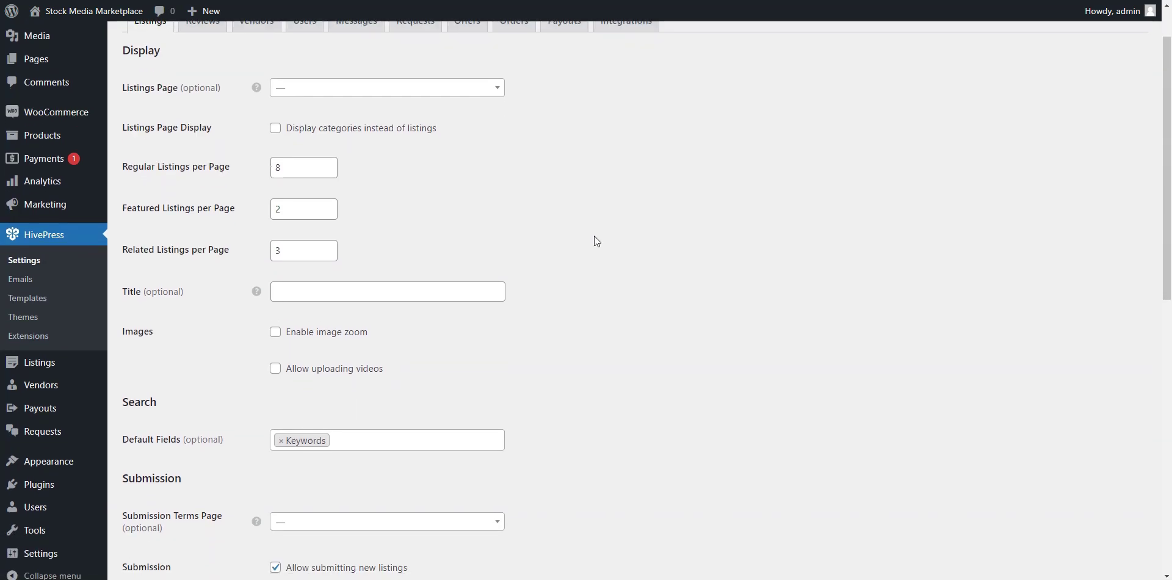
scroll(597, 241, "down", 5)
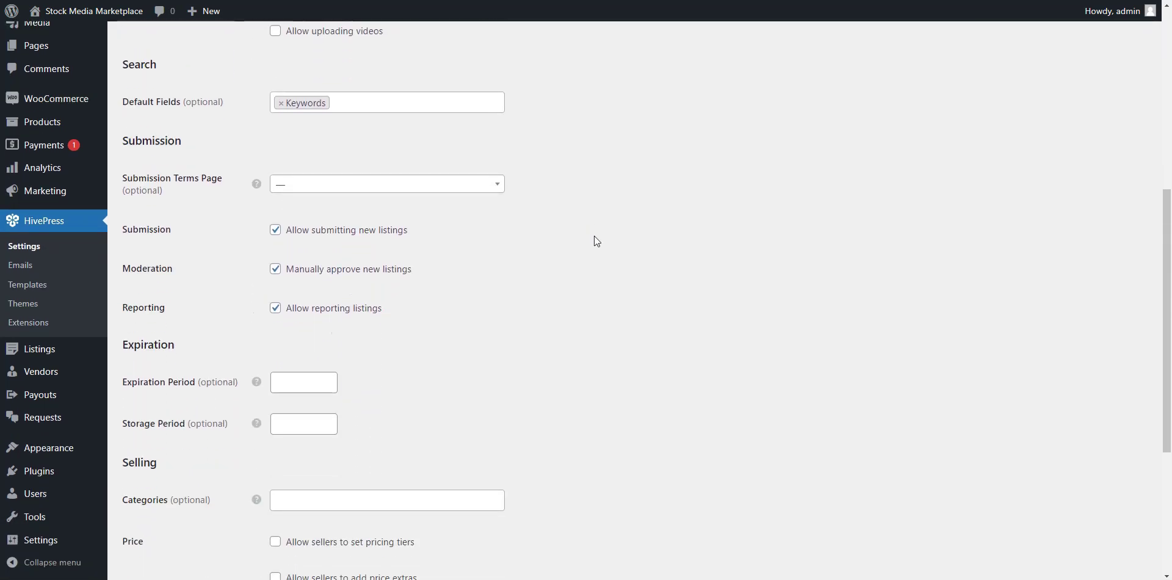
scroll(595, 237, "down", 3)
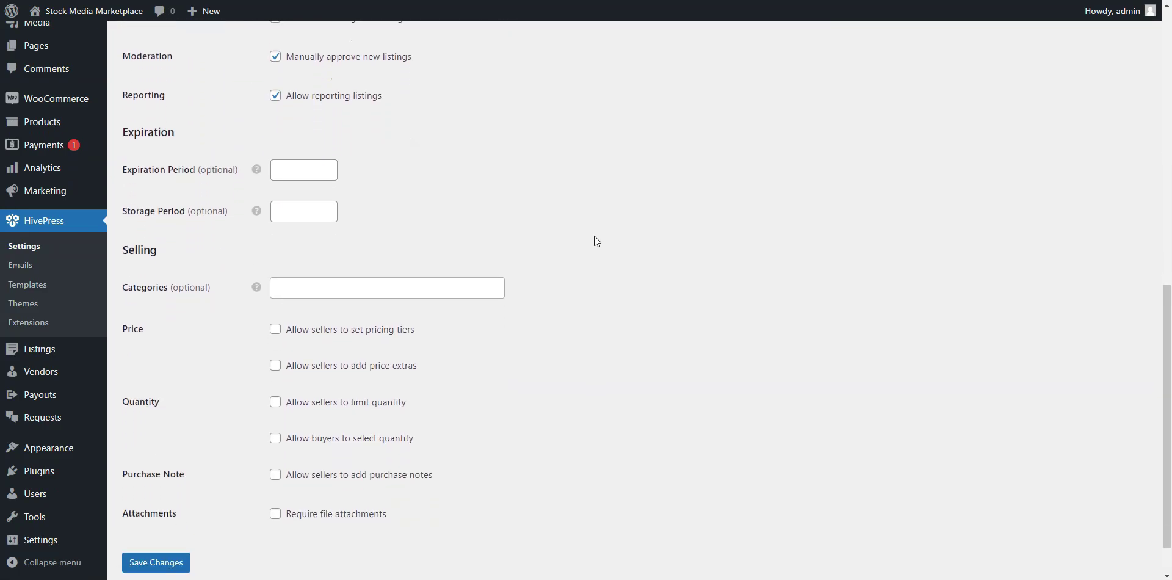
scroll(597, 240, "down", 1)
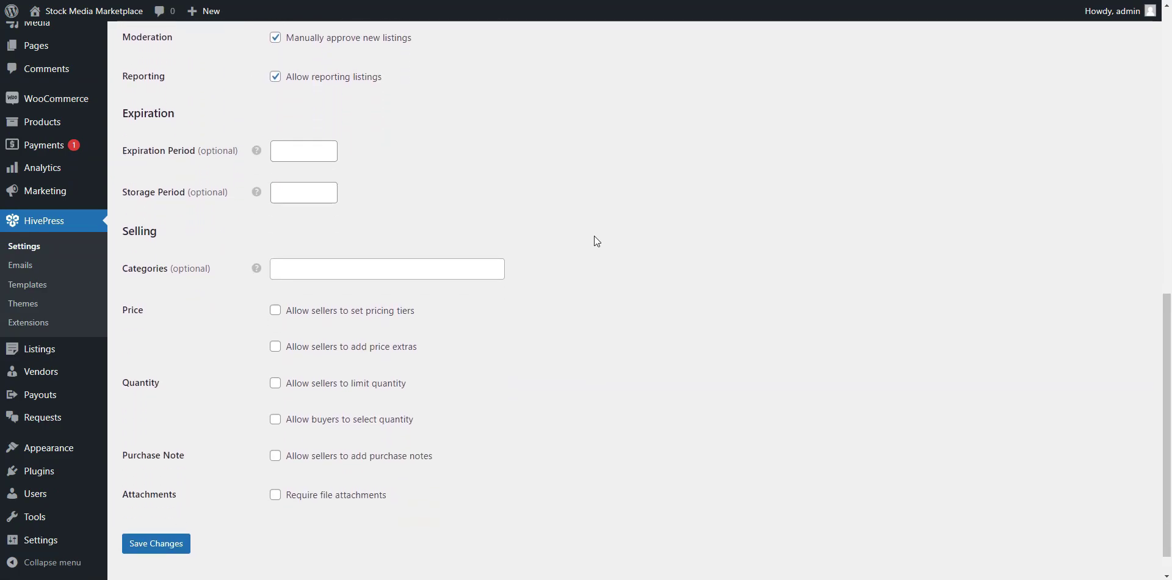
left_click(276, 495)
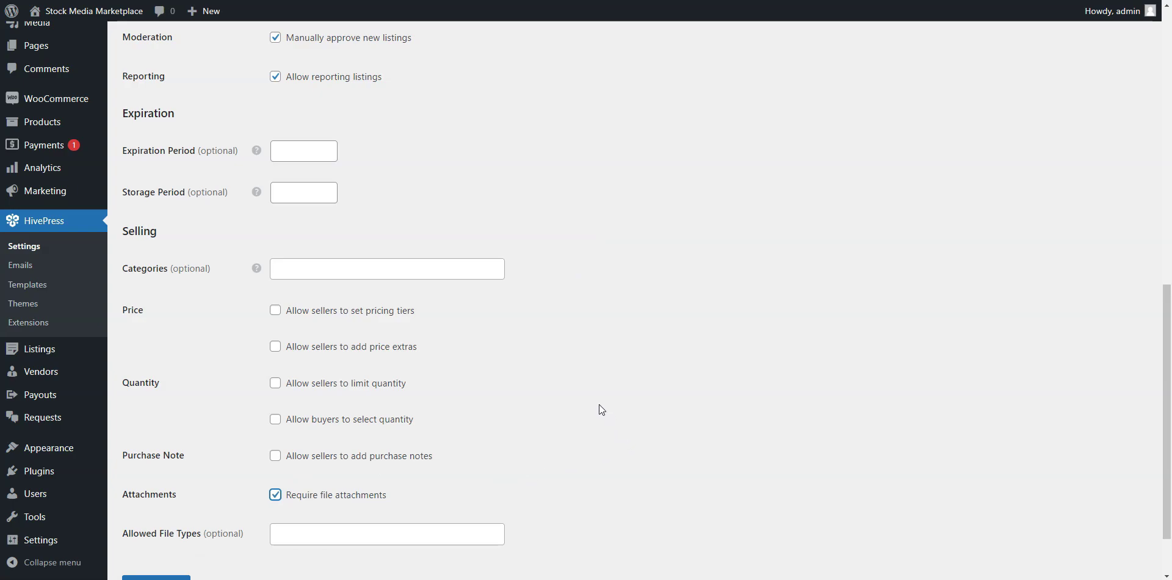
left_click(275, 313)
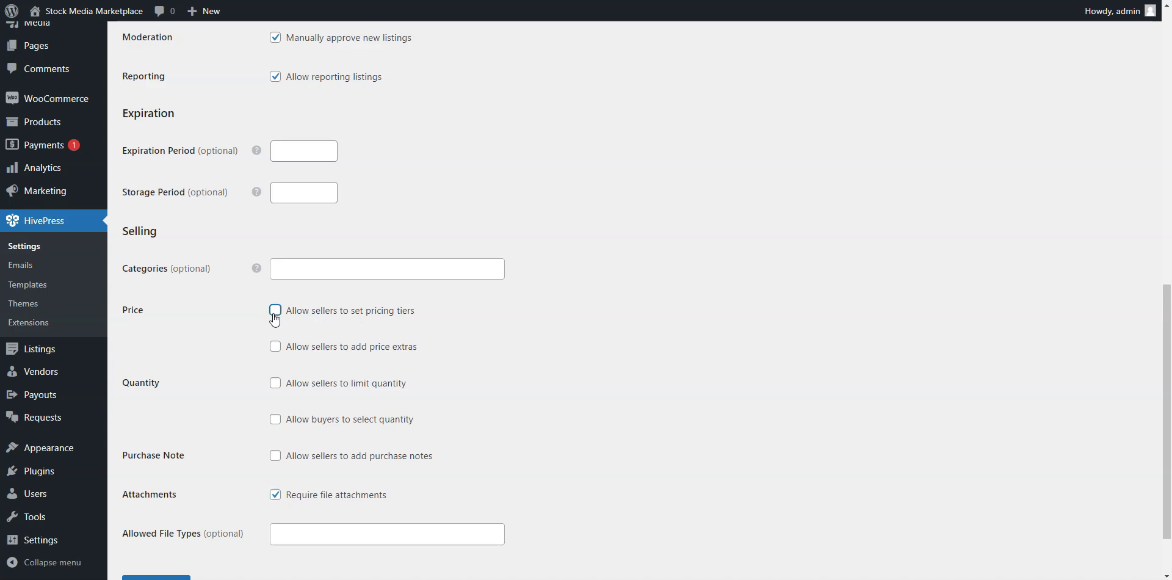
left_click(276, 348)
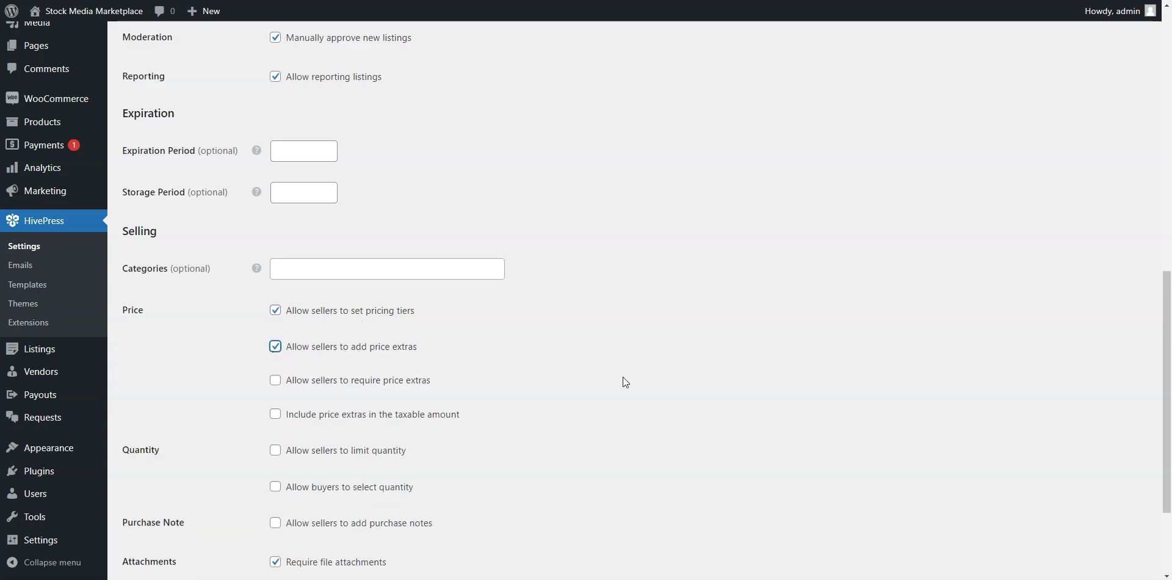
scroll(673, 378, "down", 2)
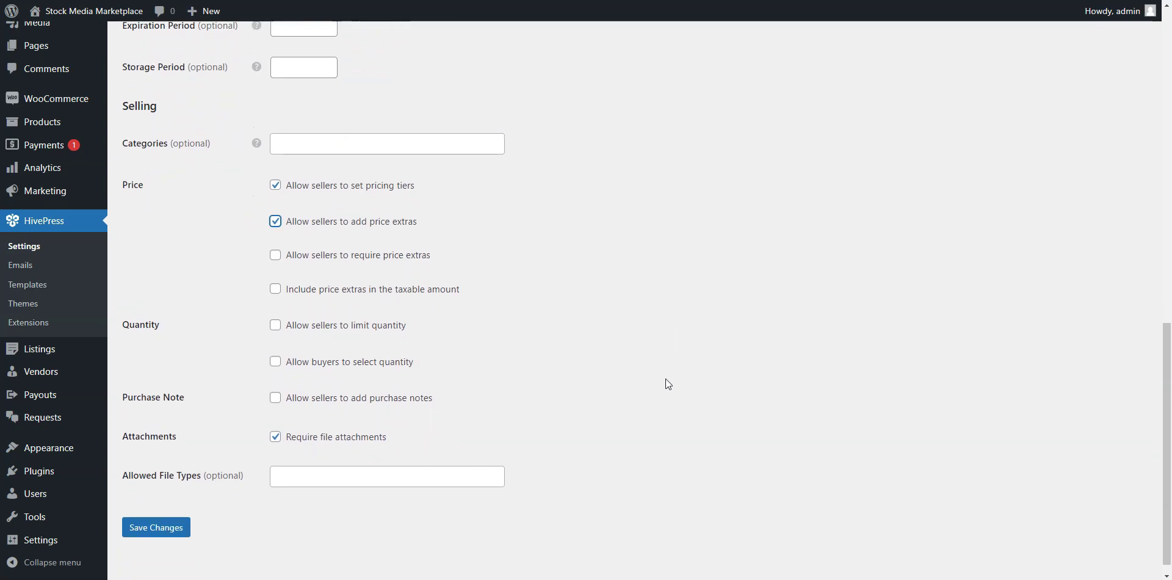
left_click(153, 525)
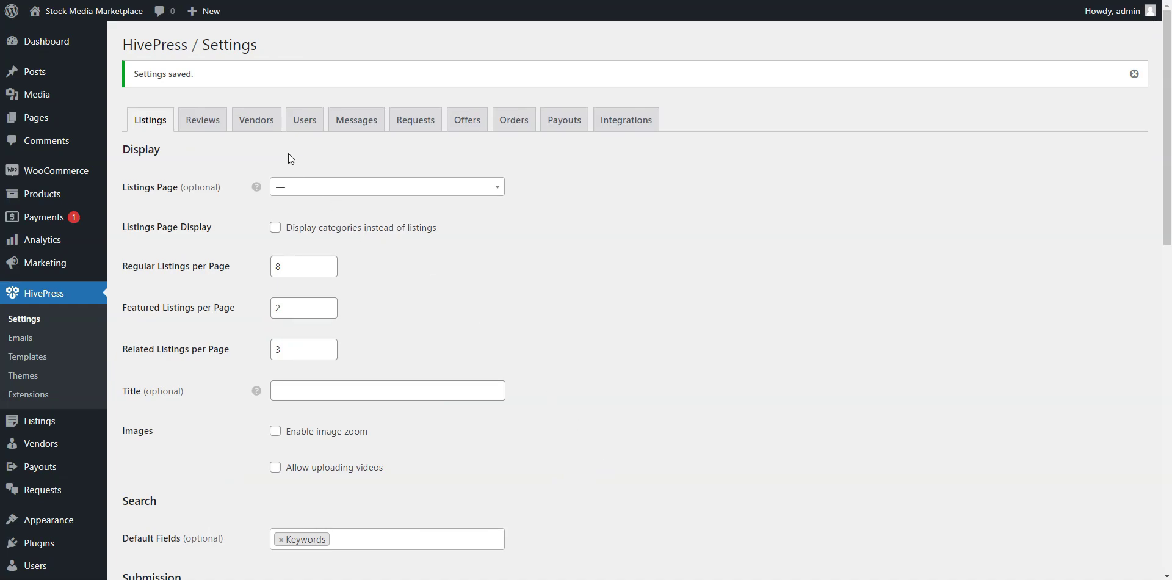
Enter a vendor commission rate of 10 on the Vendors tab and save.
left_click(275, 122)
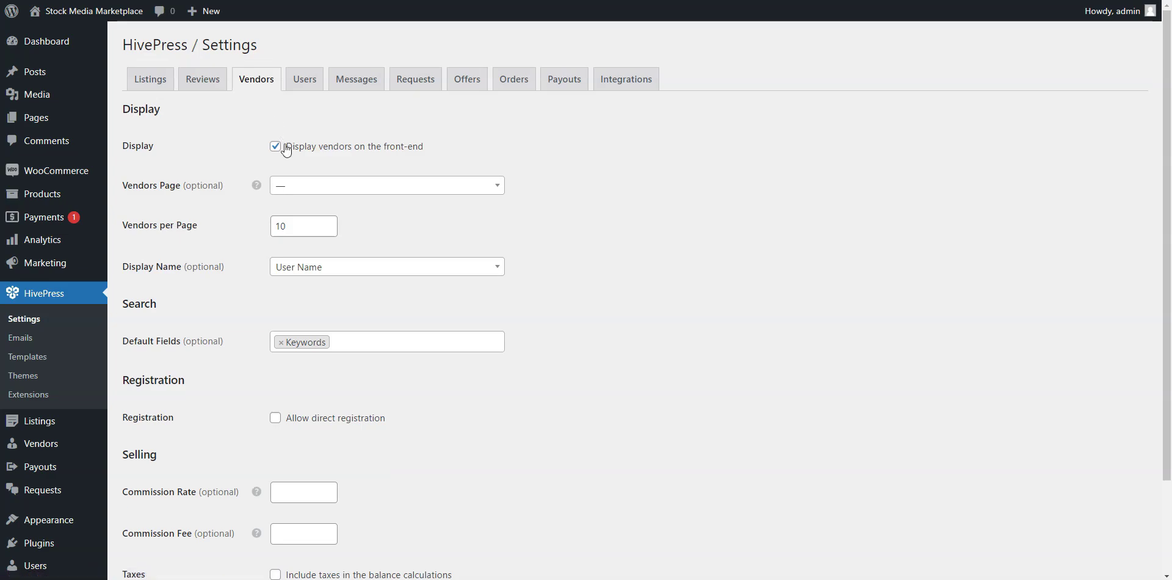
scroll(316, 428, "down", 1)
scroll(314, 399, "down", 1)
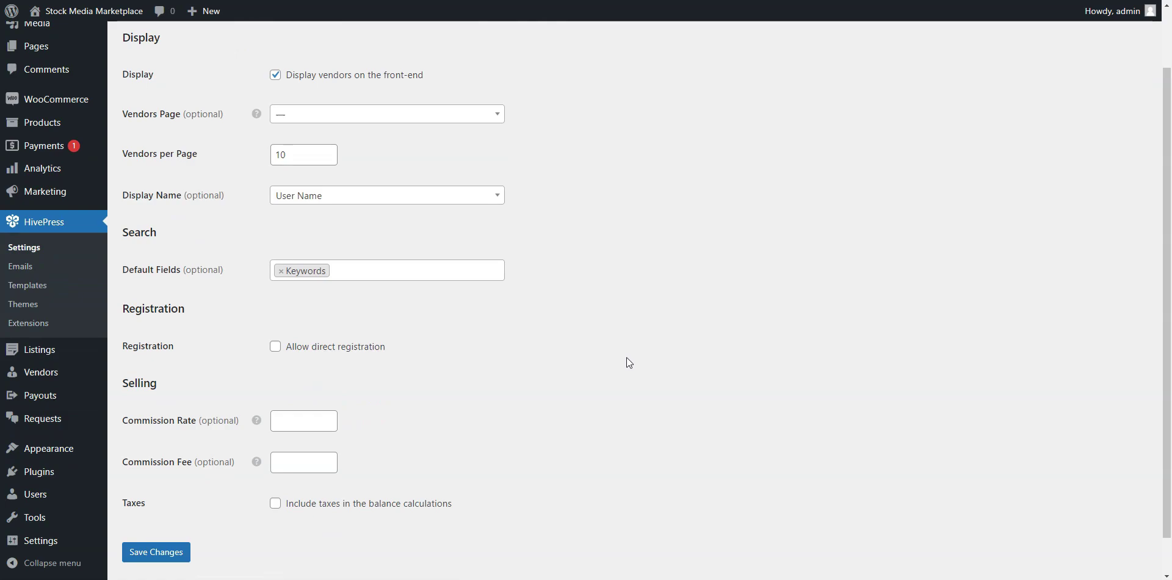
scroll(508, 382, "down", 1)
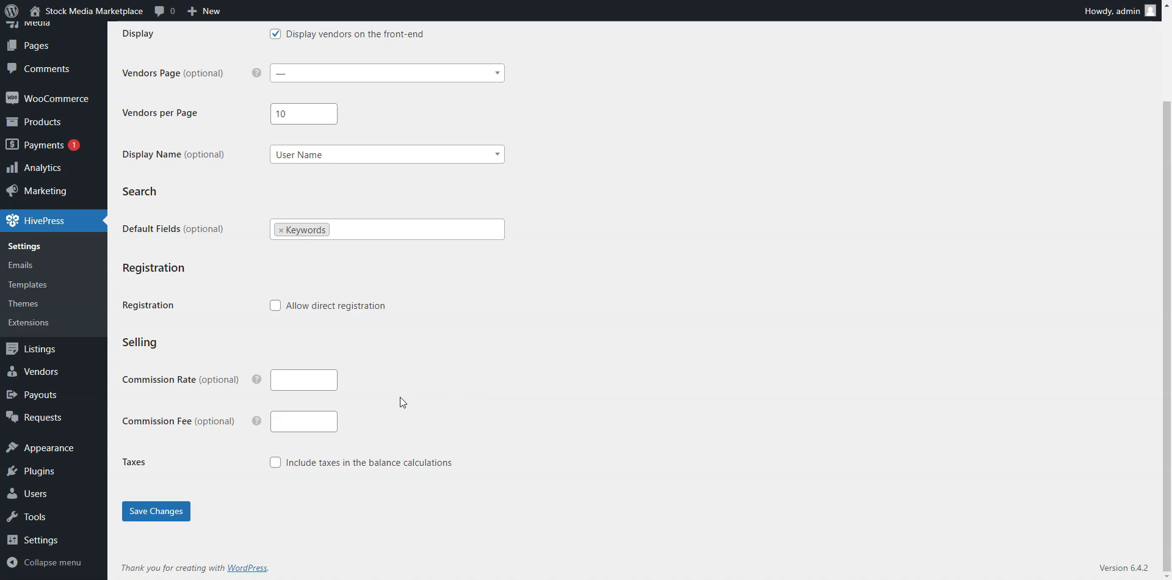
mouse_move(256, 383)
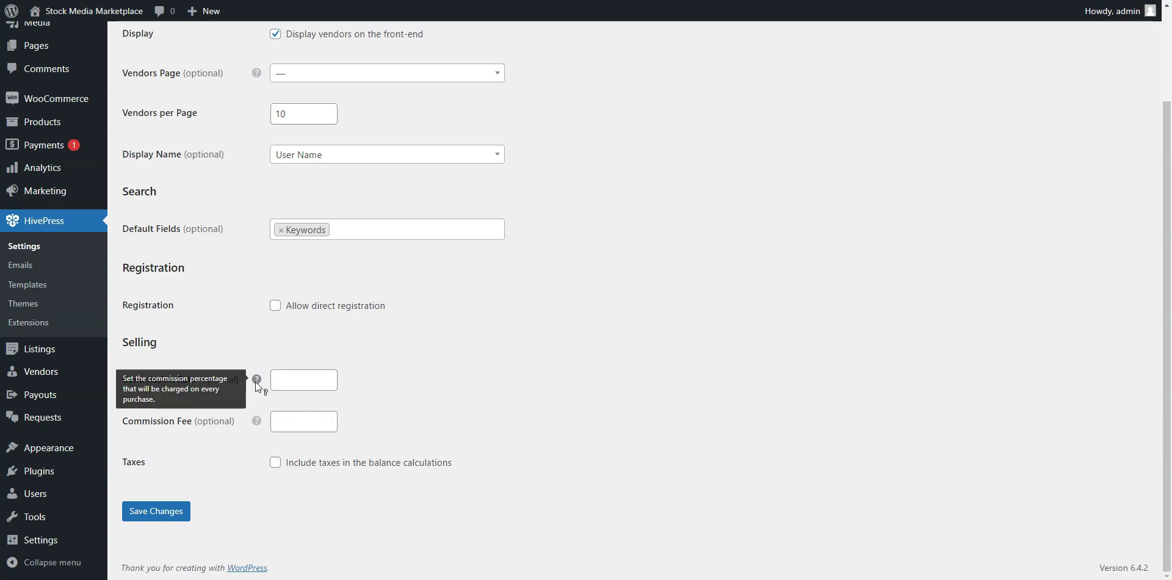
mouse_move(258, 425)
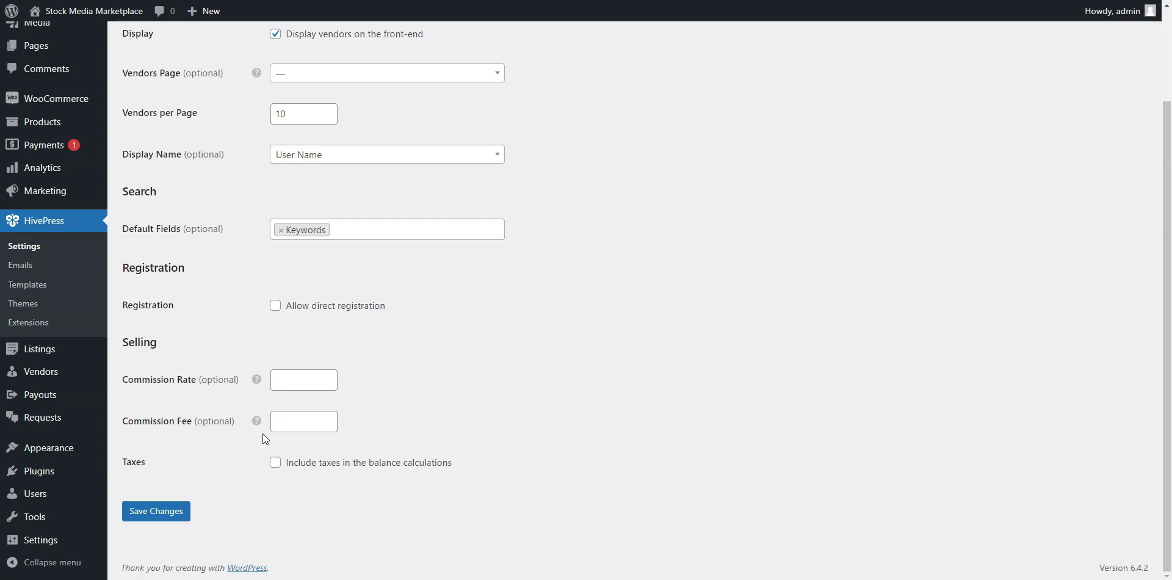
left_click(278, 383)
type("10")
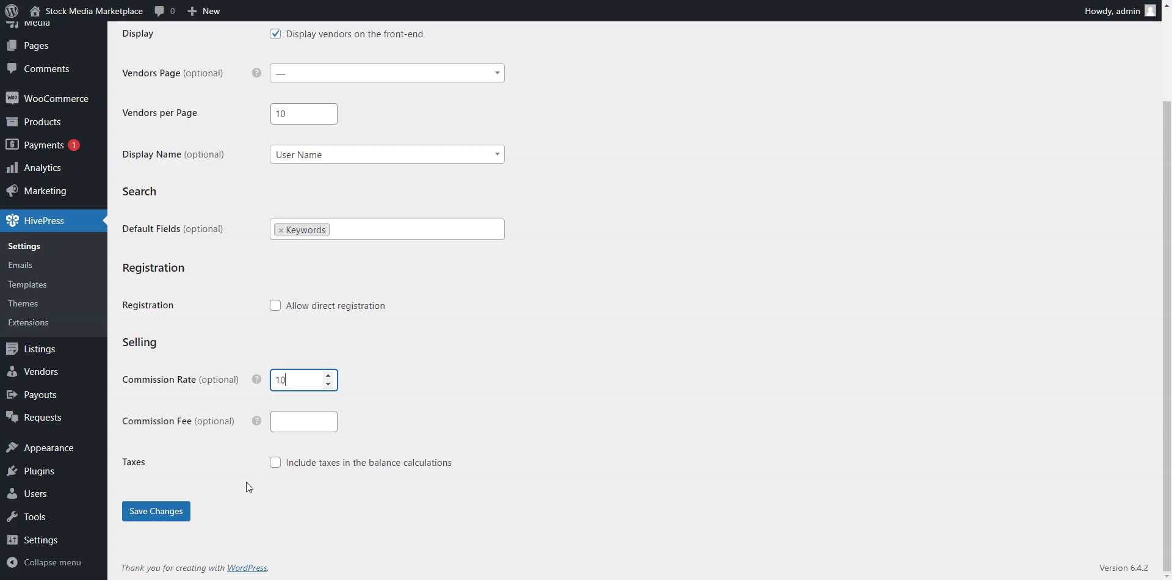
left_click(160, 513)
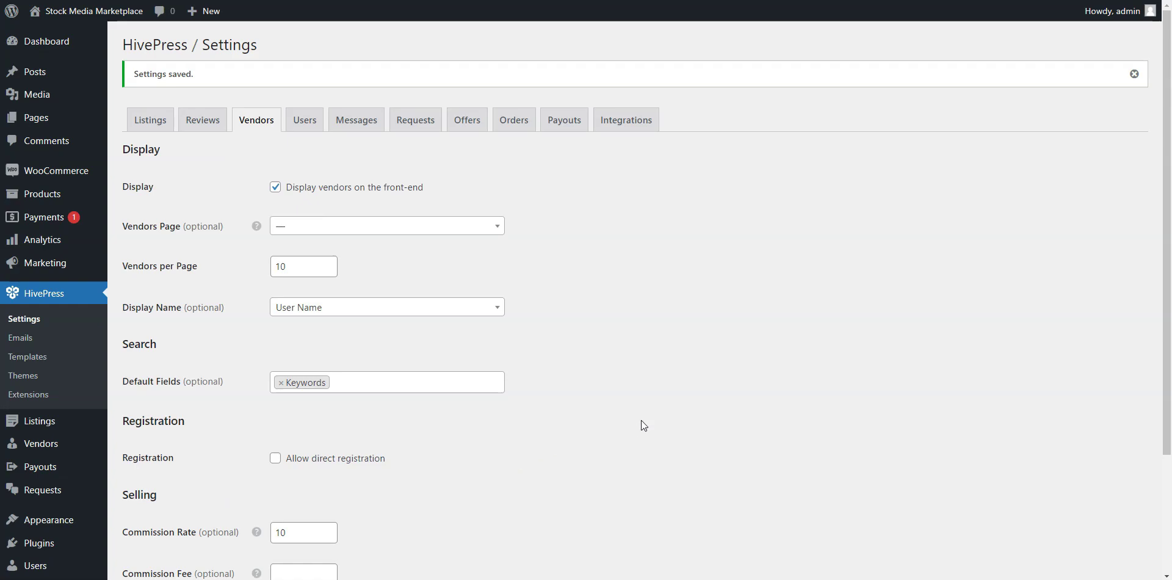
Review the Integrations, Orders, Offers and Messages settings tabs.
left_click(627, 122)
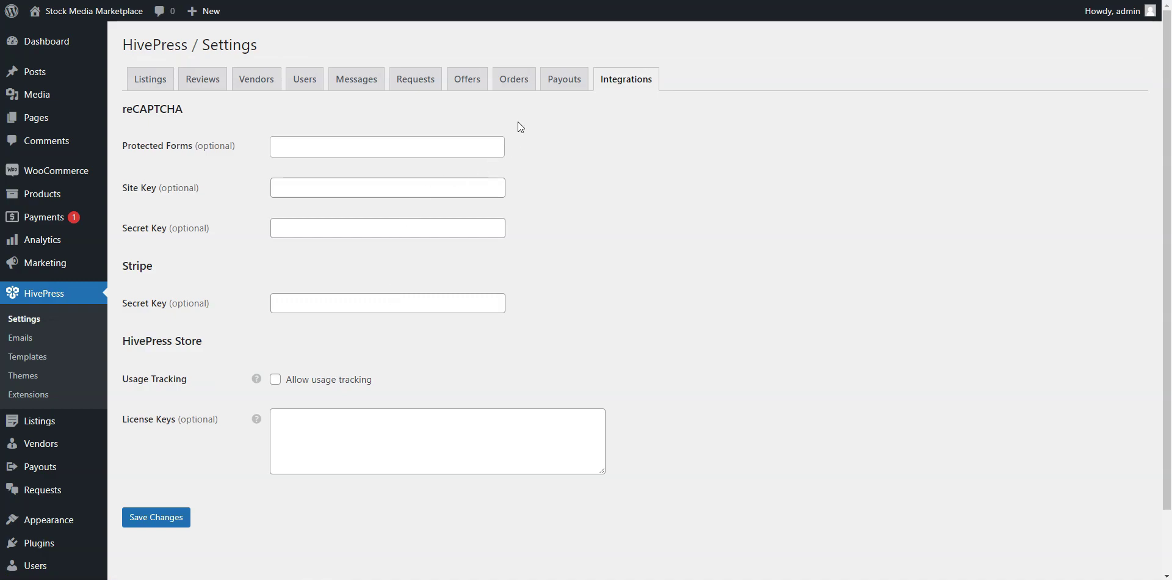
left_click(502, 85)
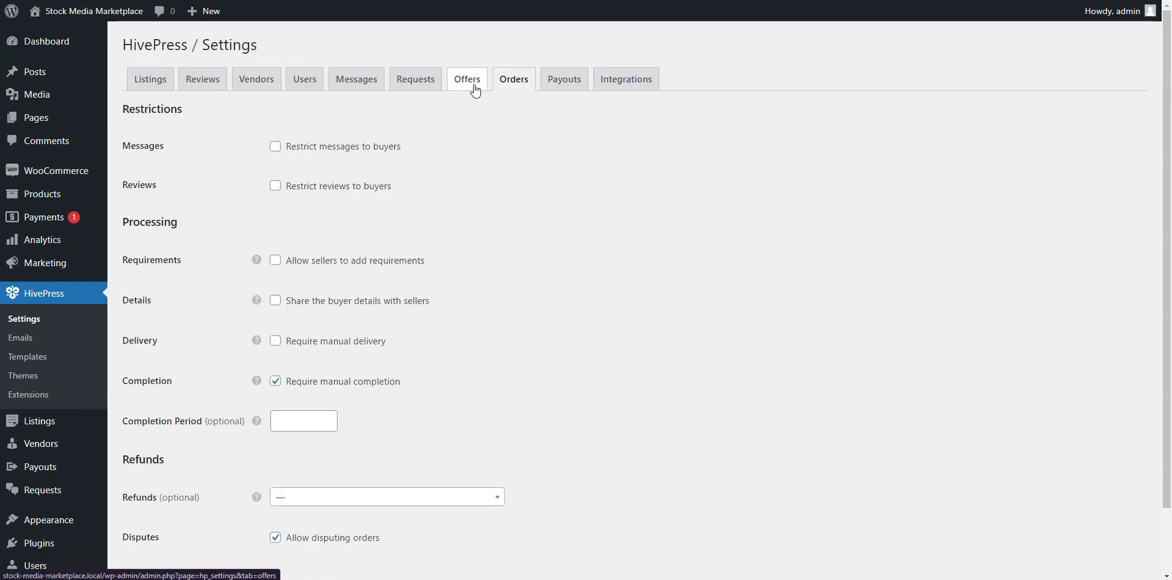
left_click(475, 89)
left_click(380, 84)
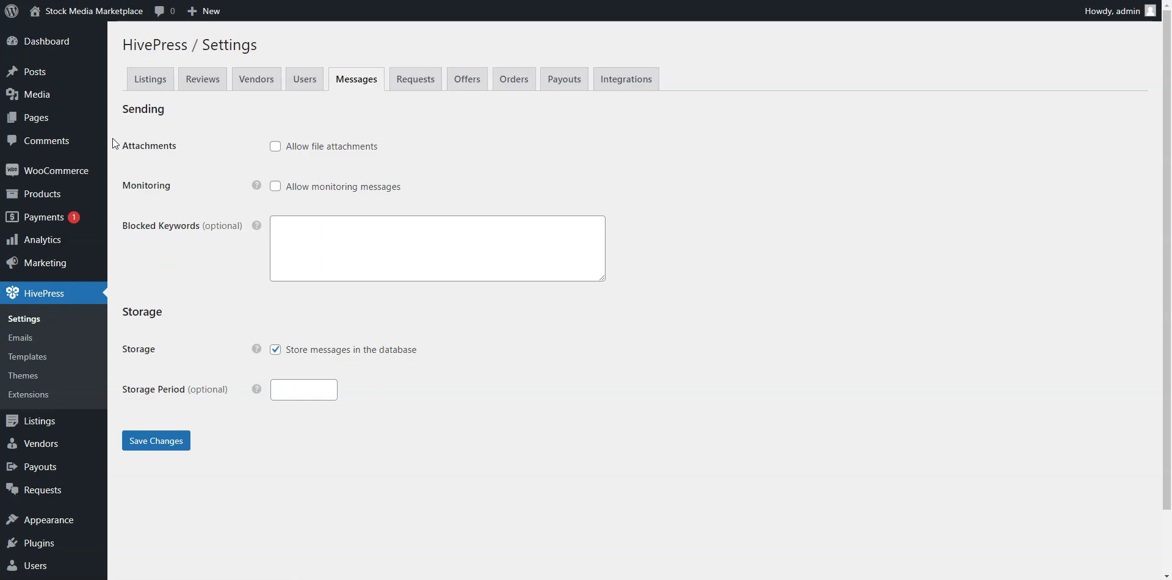
mouse_move(26, 122)
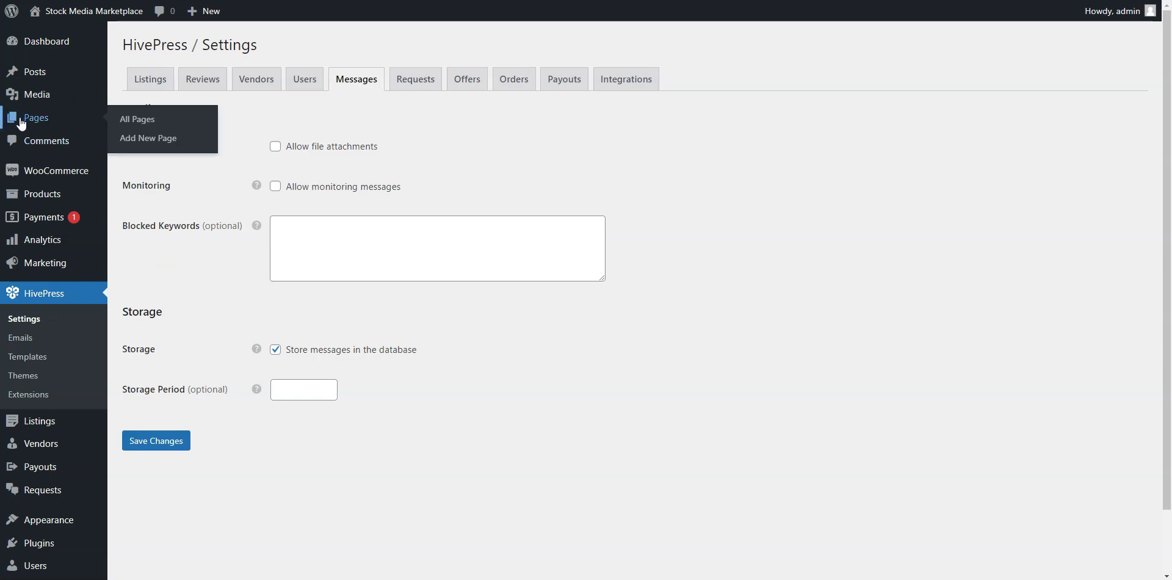
Create a new page titled 'Home' with the heading 'Find your premium stock media here'.
left_click(125, 138)
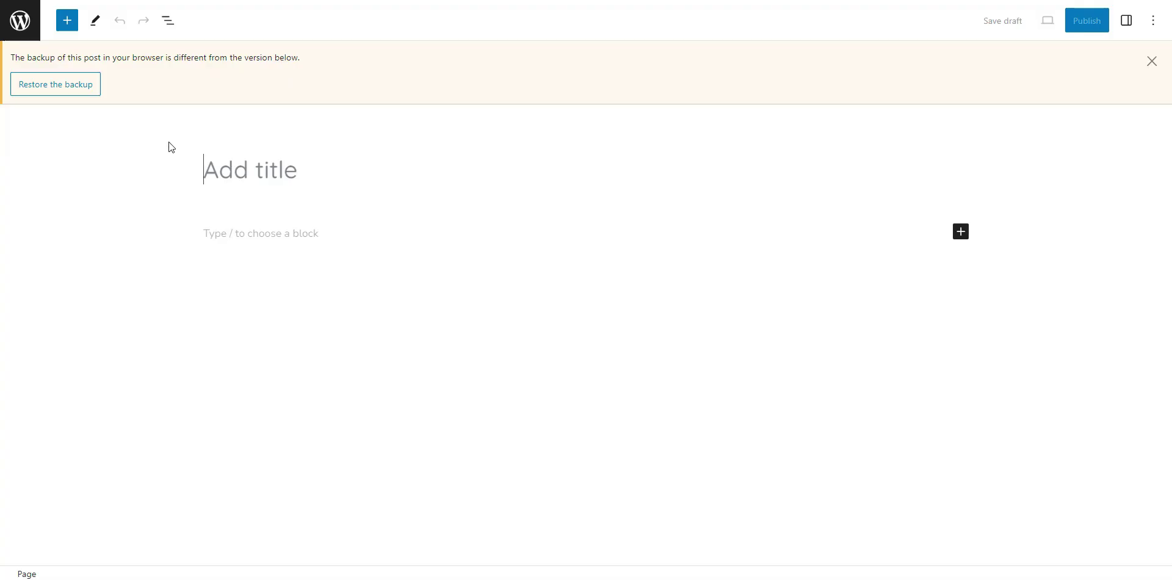
left_click(1150, 61)
type("Home")
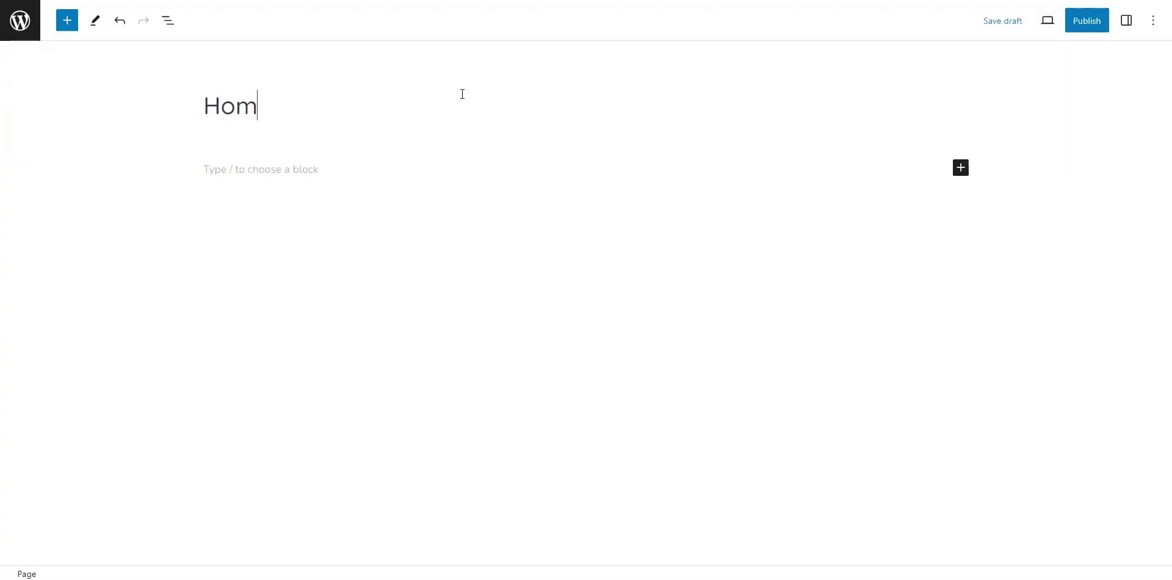
left_click(280, 168)
type("/")
left_click(270, 199)
type("Find your premium stock media here")
key("Return")
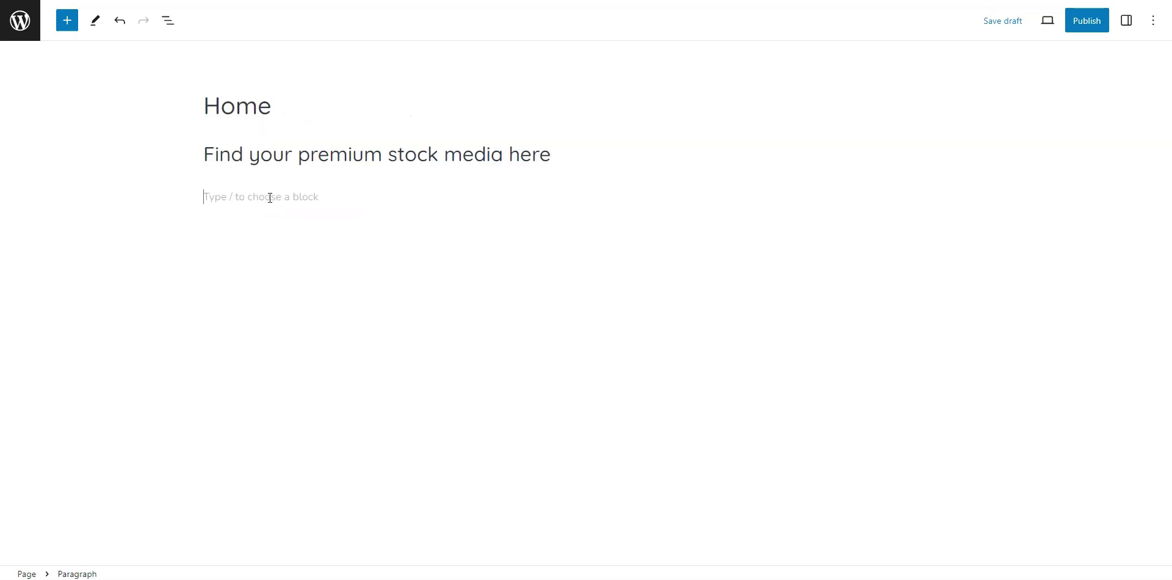
Add a Read More break, then insert a Listing Categories block below it.
type("/mo")
left_click(293, 228)
key("Return")
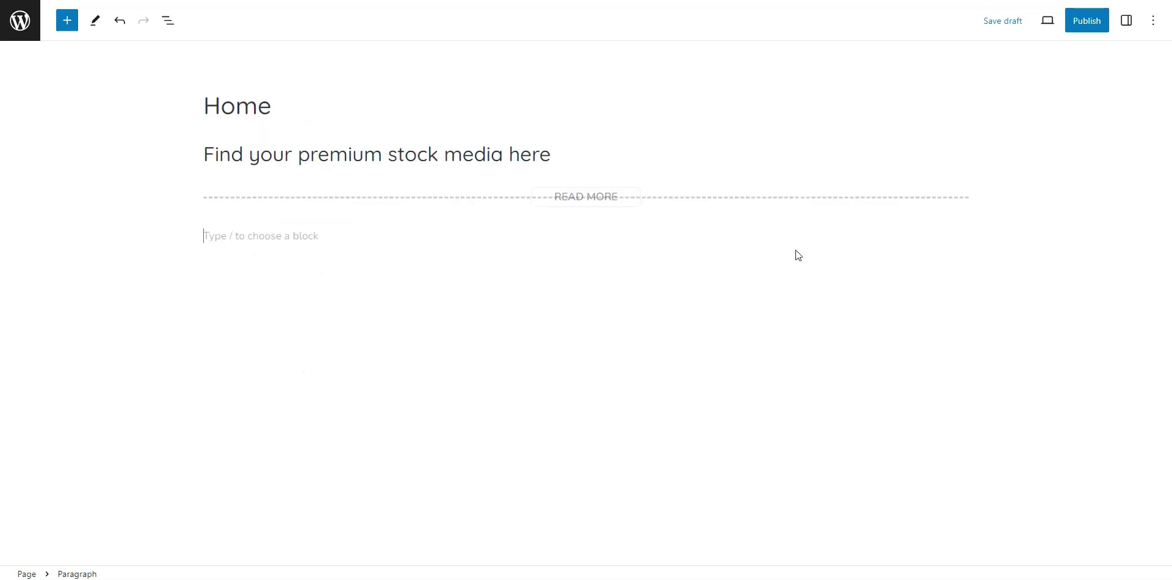
left_click(960, 234)
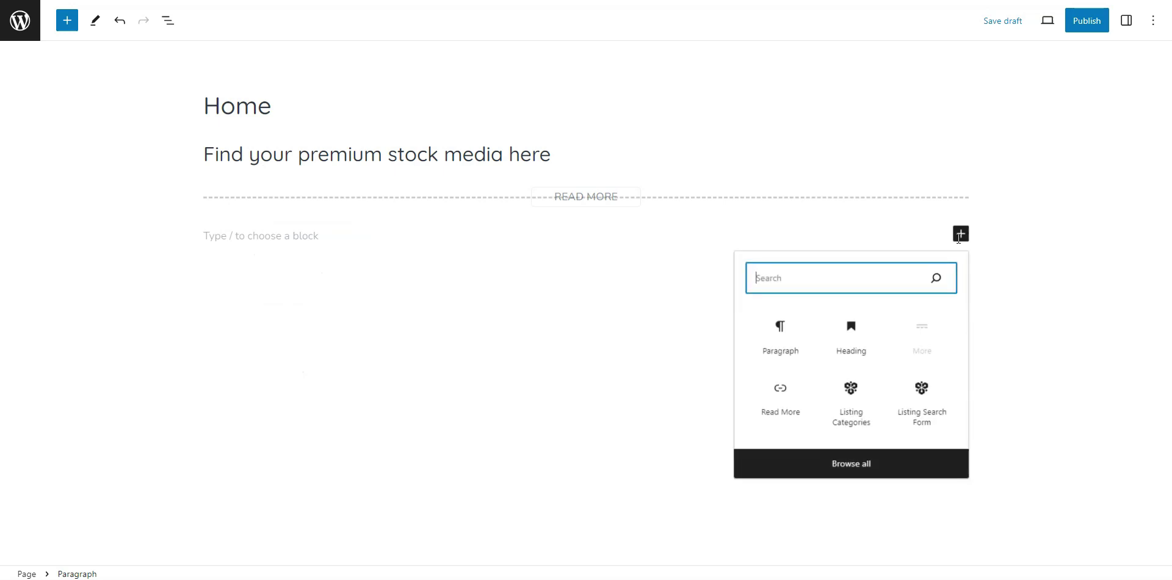
type("hivep")
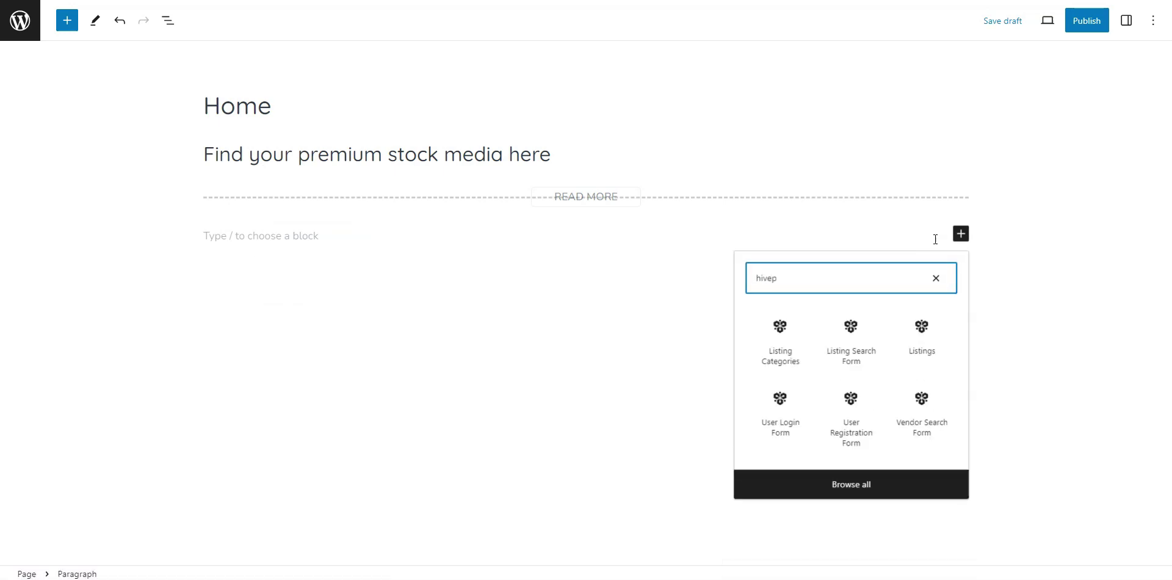
left_click(781, 353)
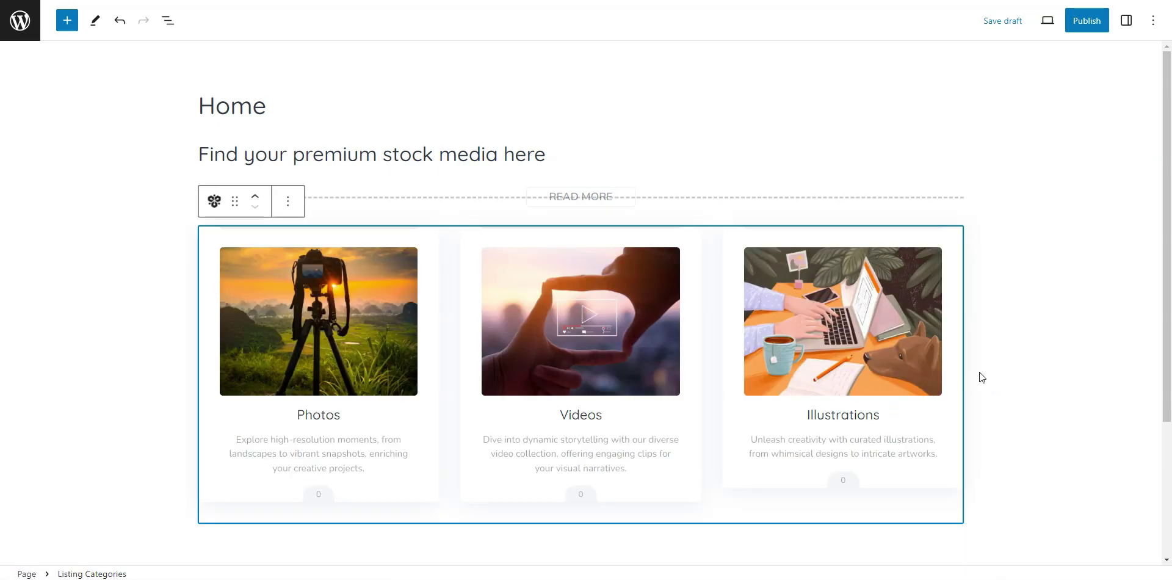
scroll(771, 339, "down", 1)
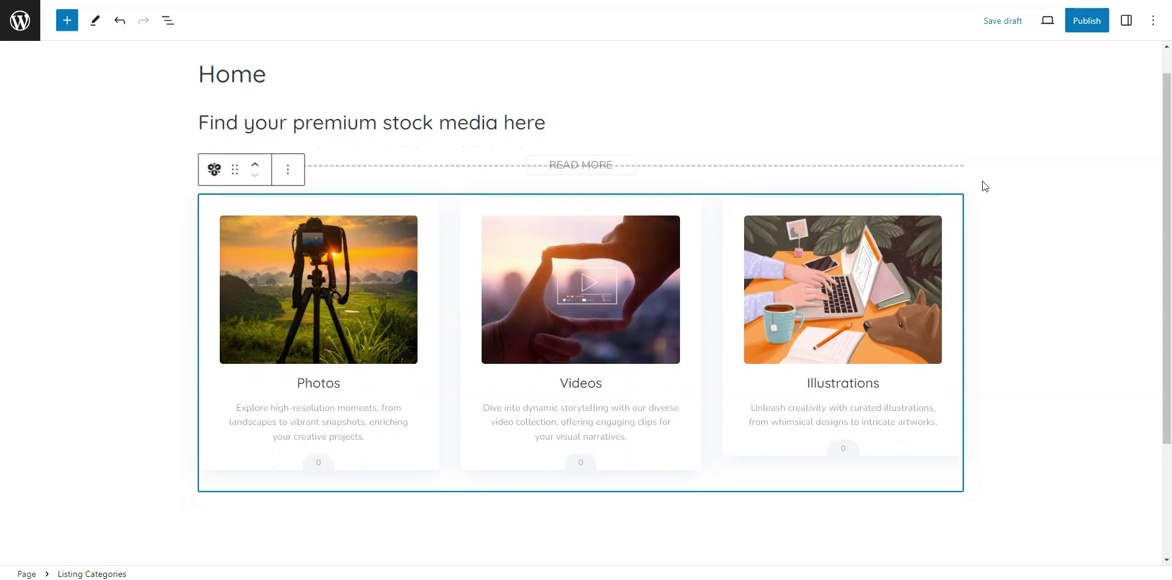
Set the Listing Categories block to 3 columns showing 6 categories, and start publishing.
left_click(1129, 21)
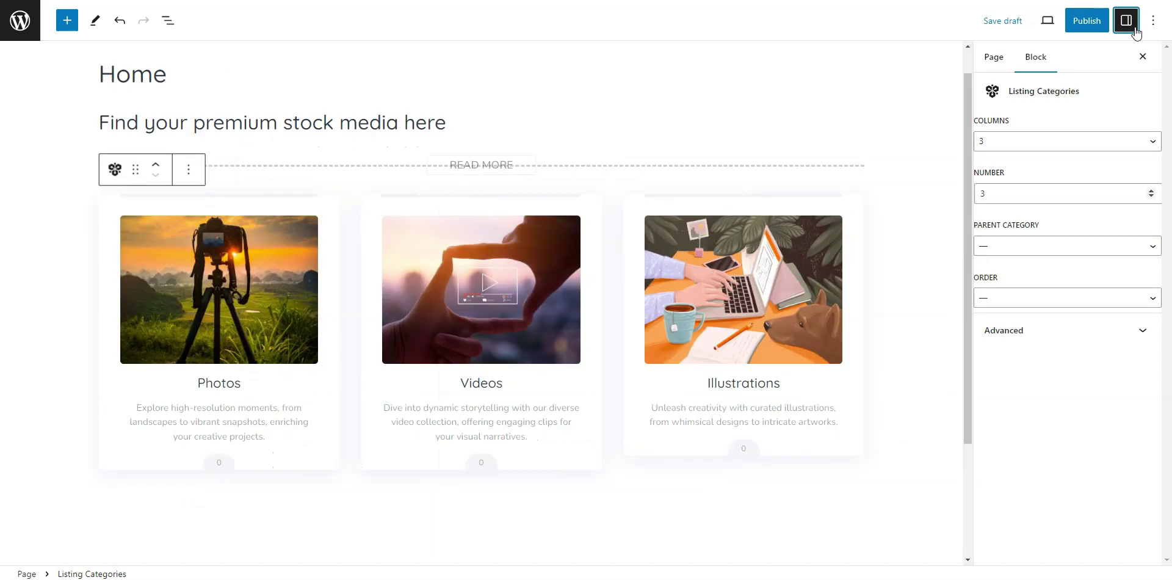
left_click(1032, 141)
left_click(1022, 162)
left_click(1024, 148)
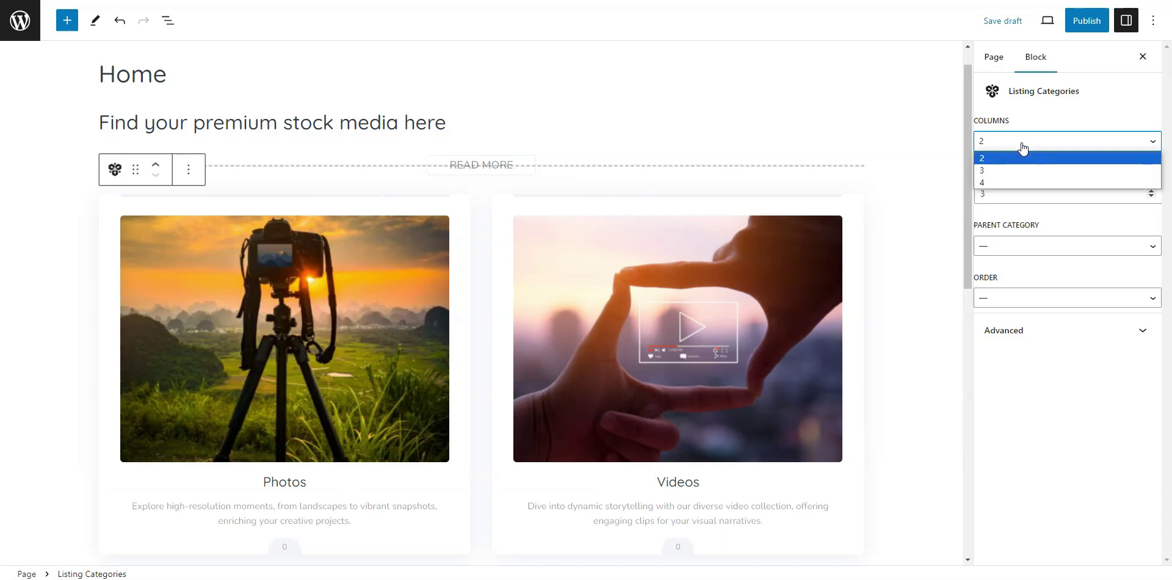
left_click(1006, 169)
left_click_drag(1004, 189, 977, 195)
type("6")
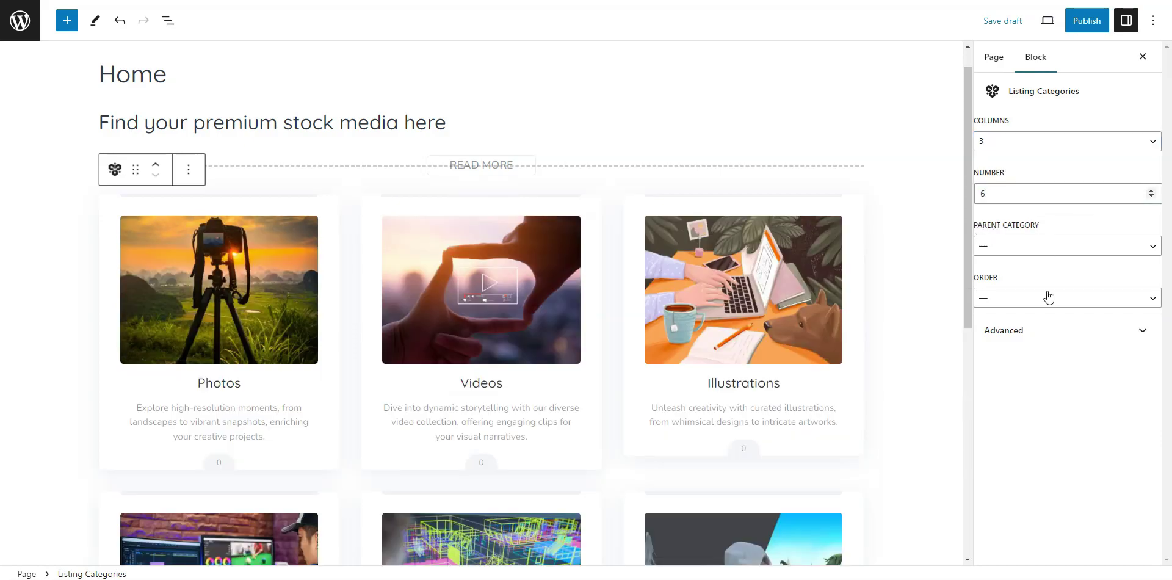
scroll(821, 361, "down", 3)
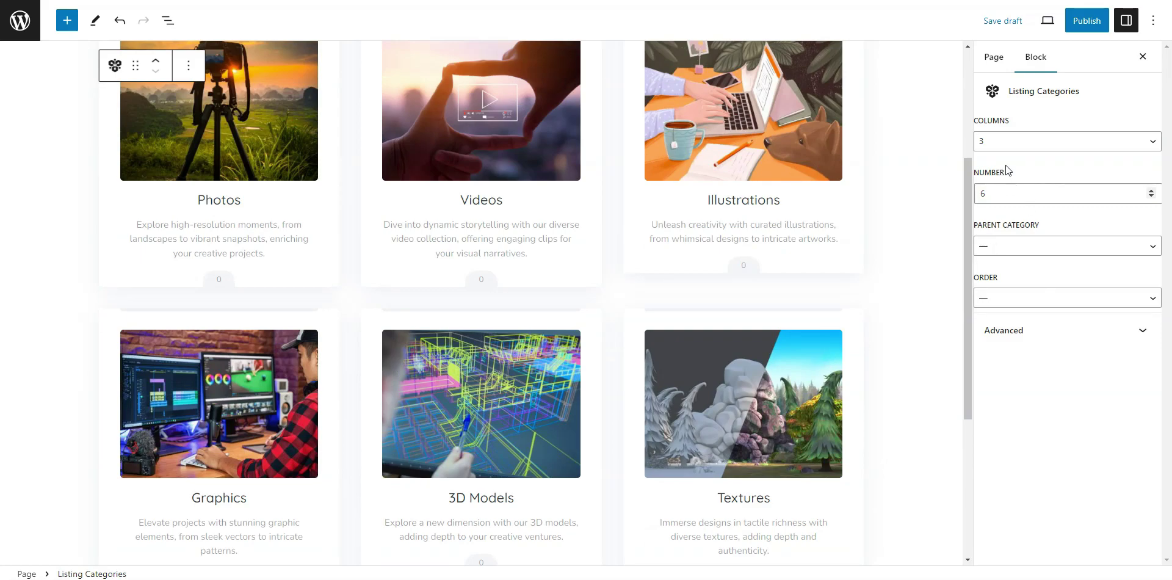
left_click(1101, 30)
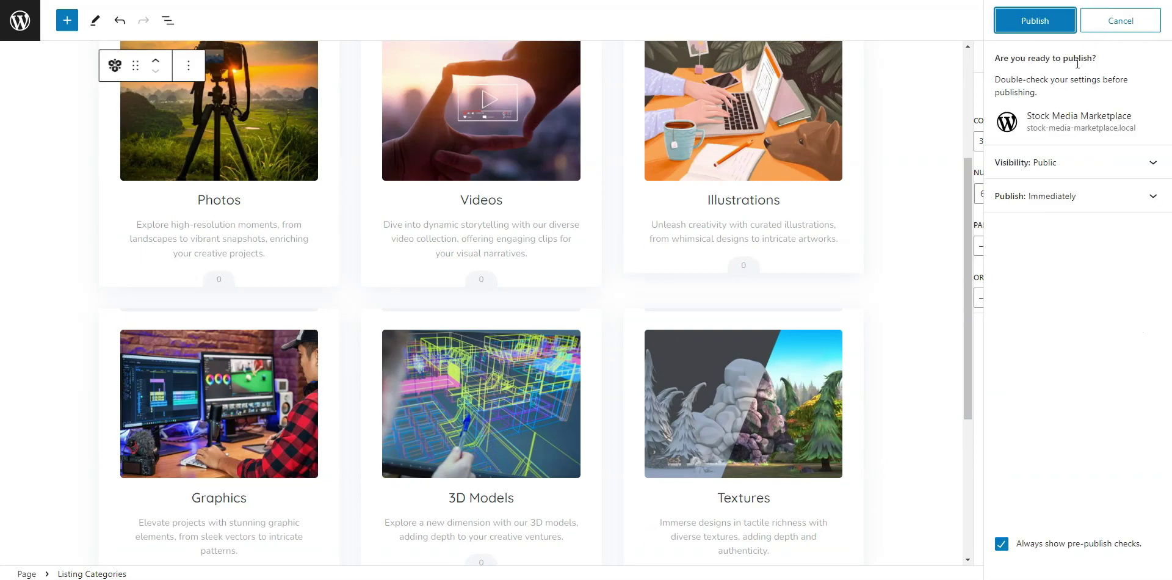
Confirm publishing the Home page and return to the Pages list.
left_click(1038, 23)
left_click(1148, 20)
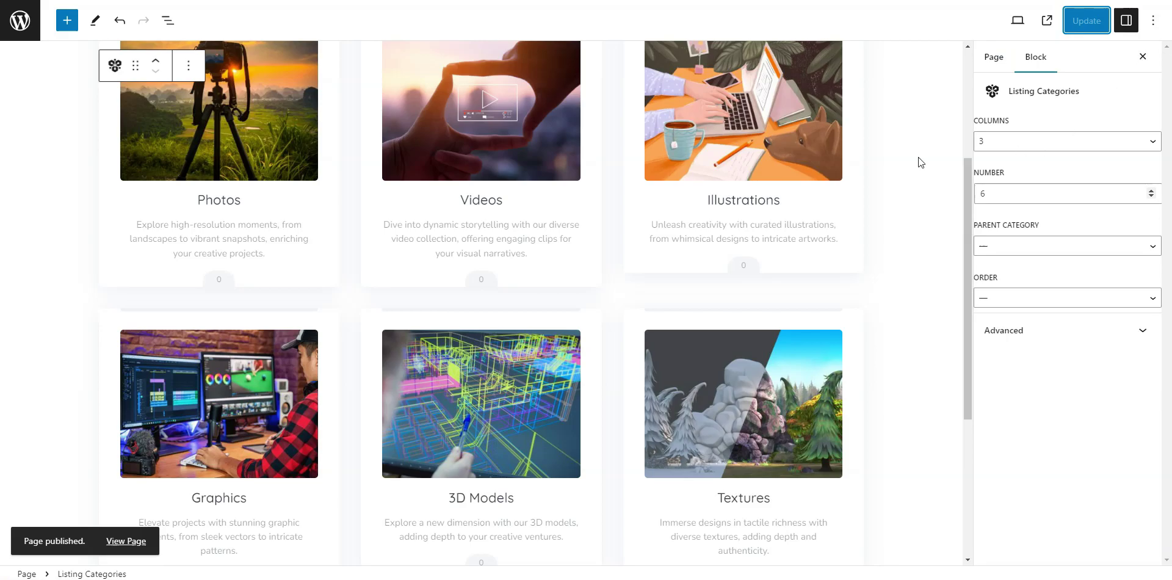
left_click(31, 31)
scroll(43, 397, "down", 1)
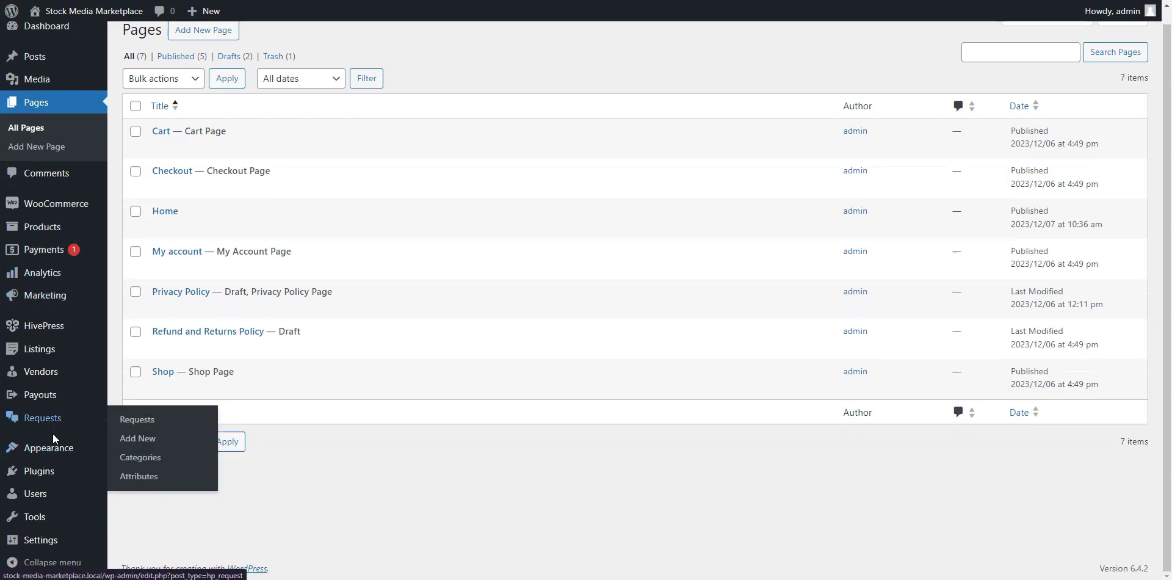
Set Reading to a static homepage using 'Home', save, and view the live site.
mouse_move(57, 541)
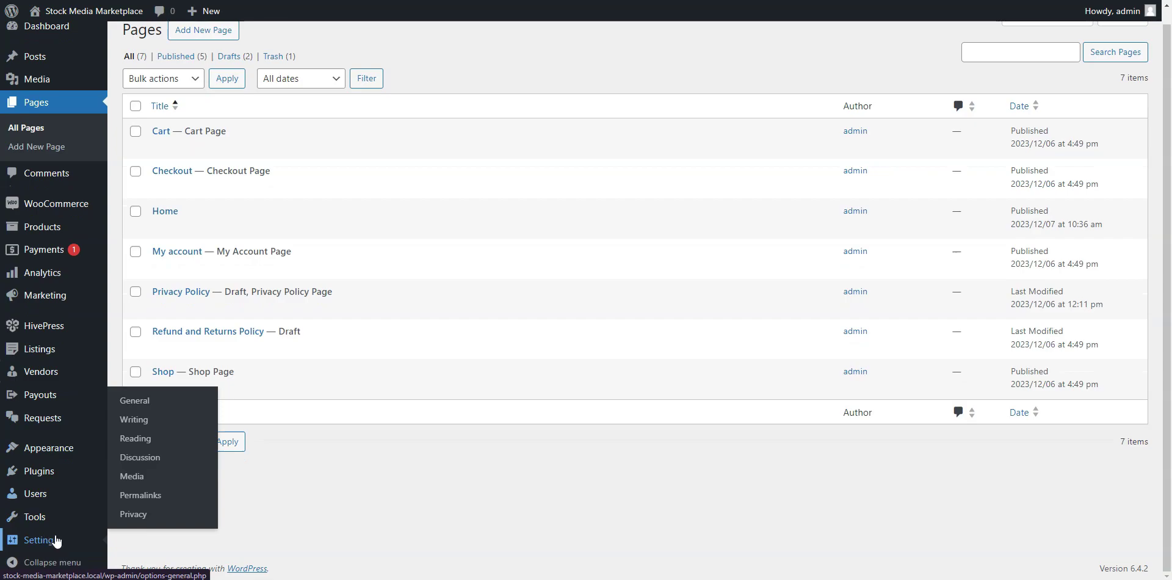
left_click(136, 439)
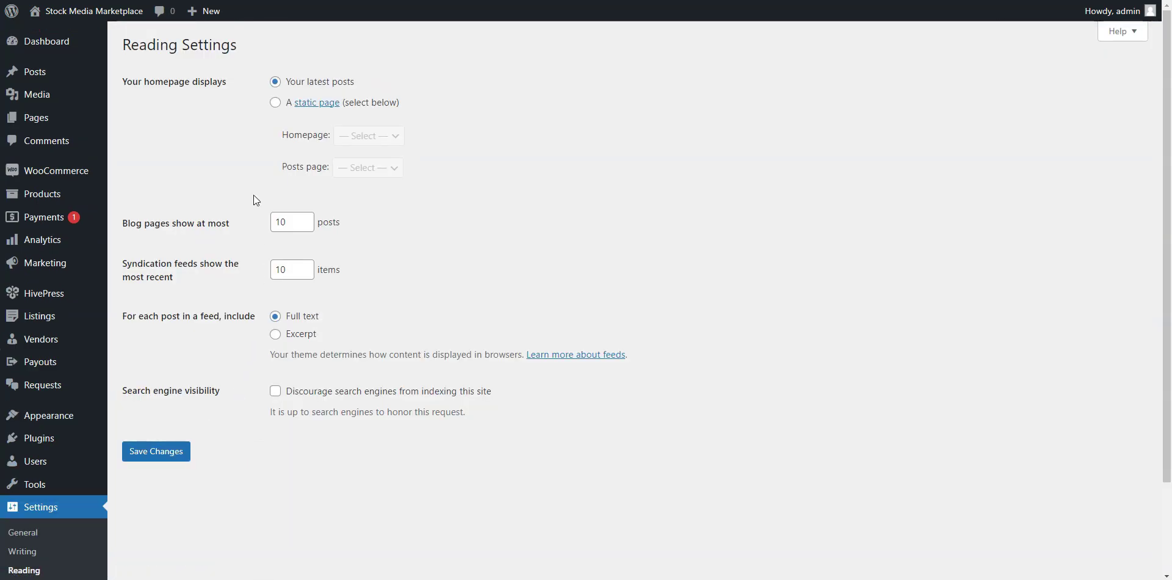
left_click(276, 103)
left_click(368, 136)
left_click(361, 193)
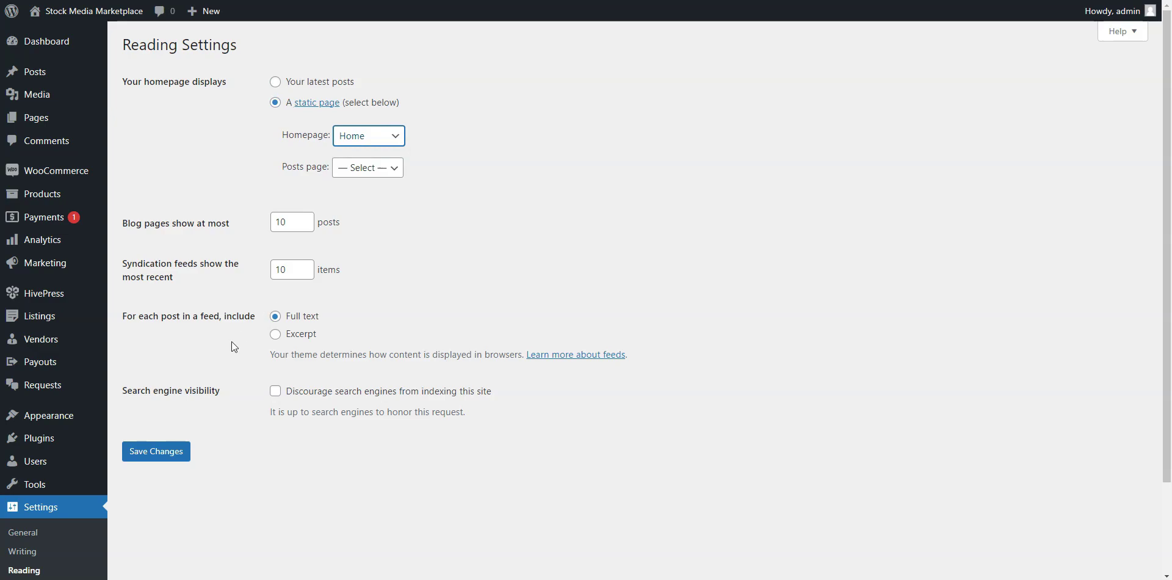
left_click(136, 453)
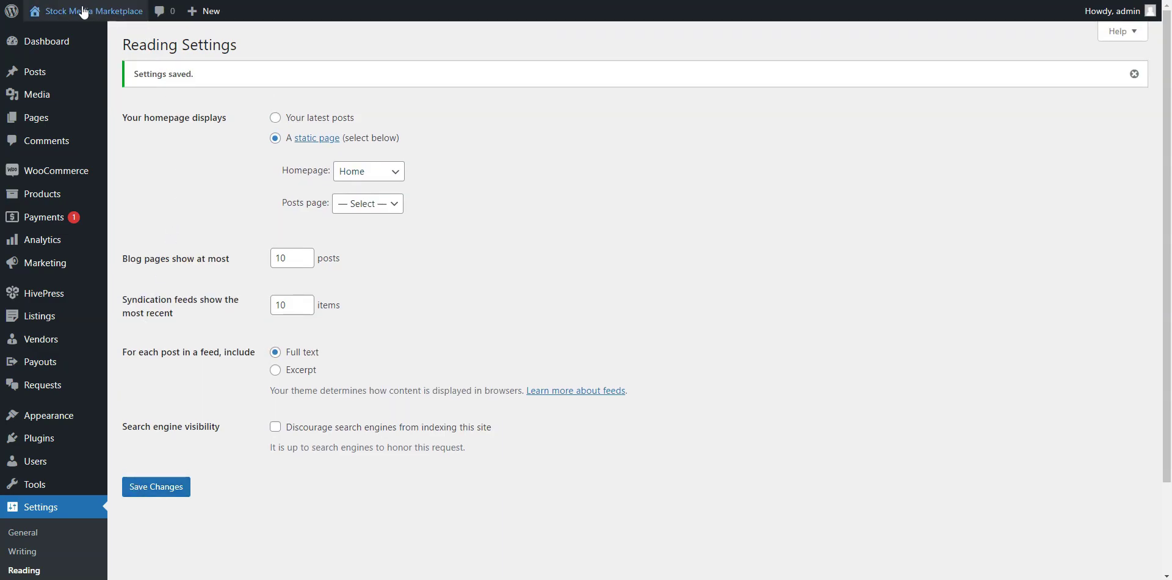
left_click(49, 12)
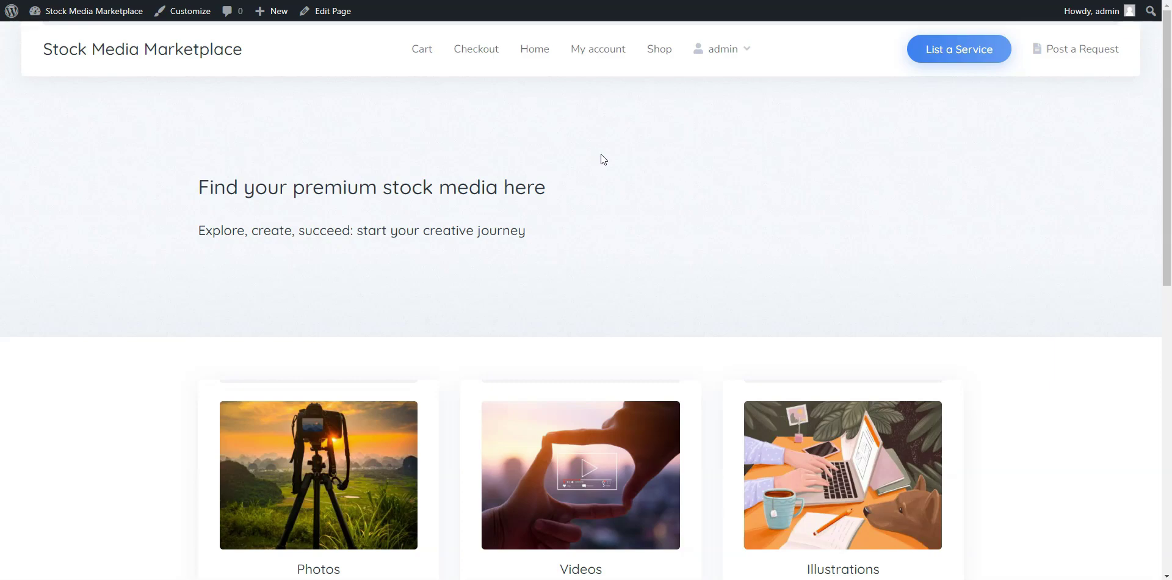
Upload the site header image as the Home page's featured image, update, and view the page.
left_click(335, 13)
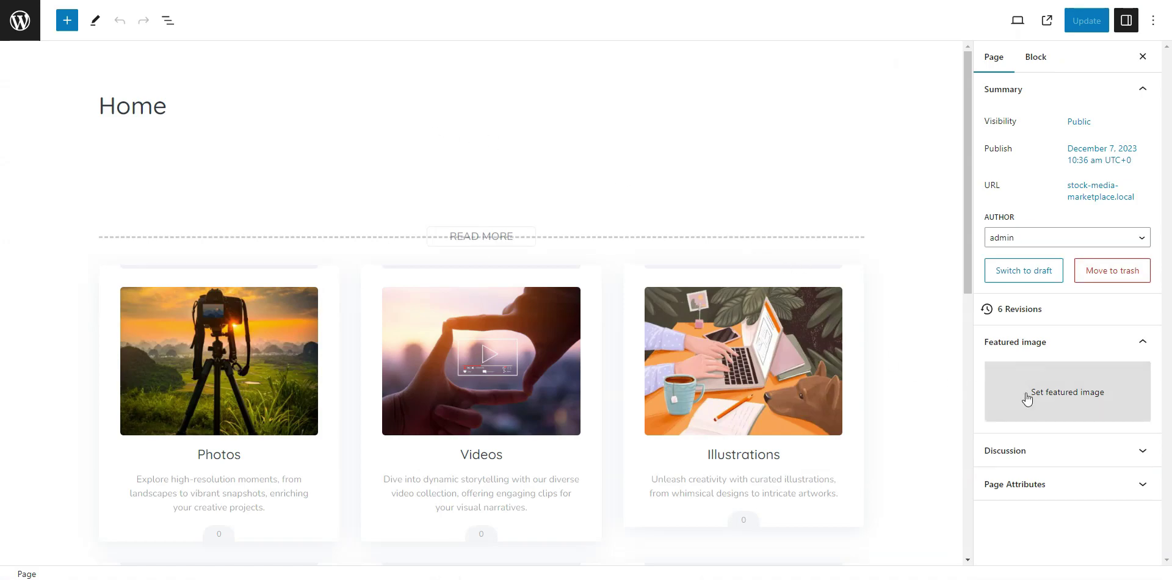
left_click(1030, 399)
left_click(61, 65)
left_click(571, 286)
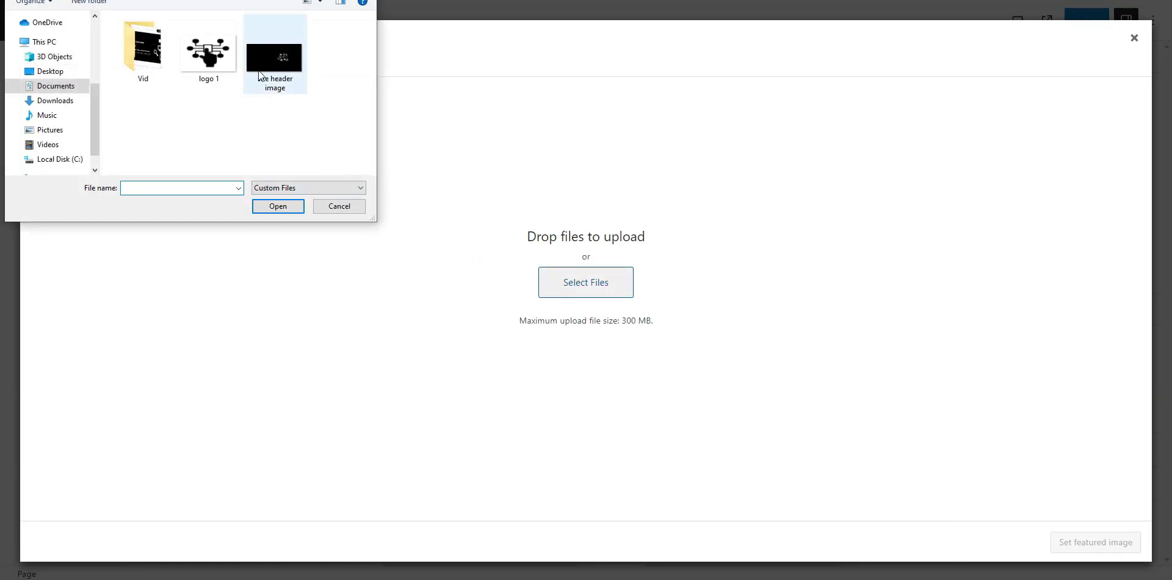
double_click(262, 64)
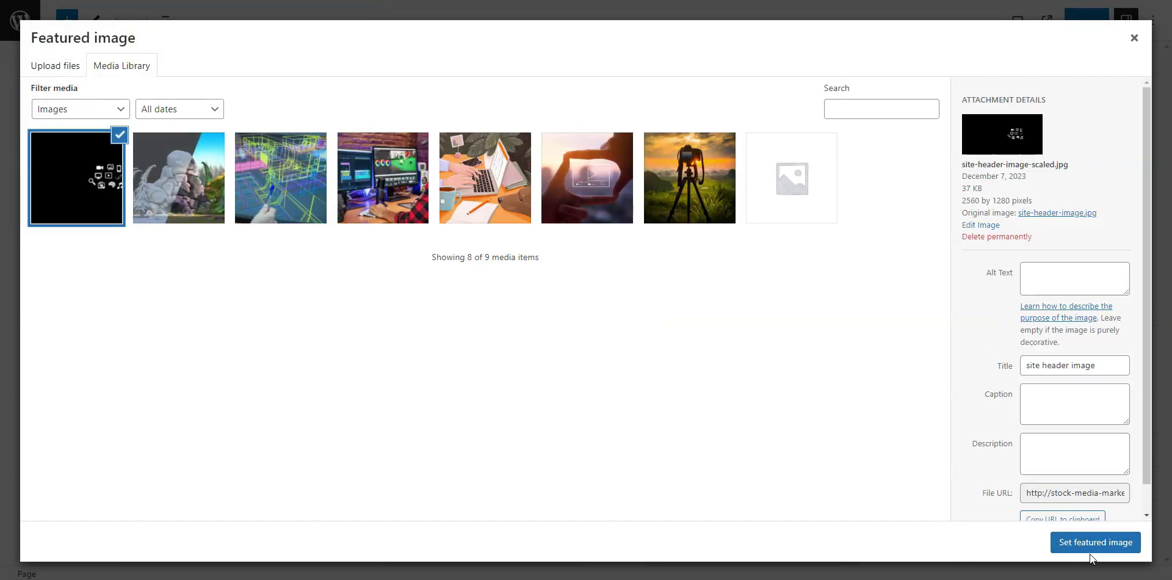
left_click(1094, 548)
left_click(1086, 20)
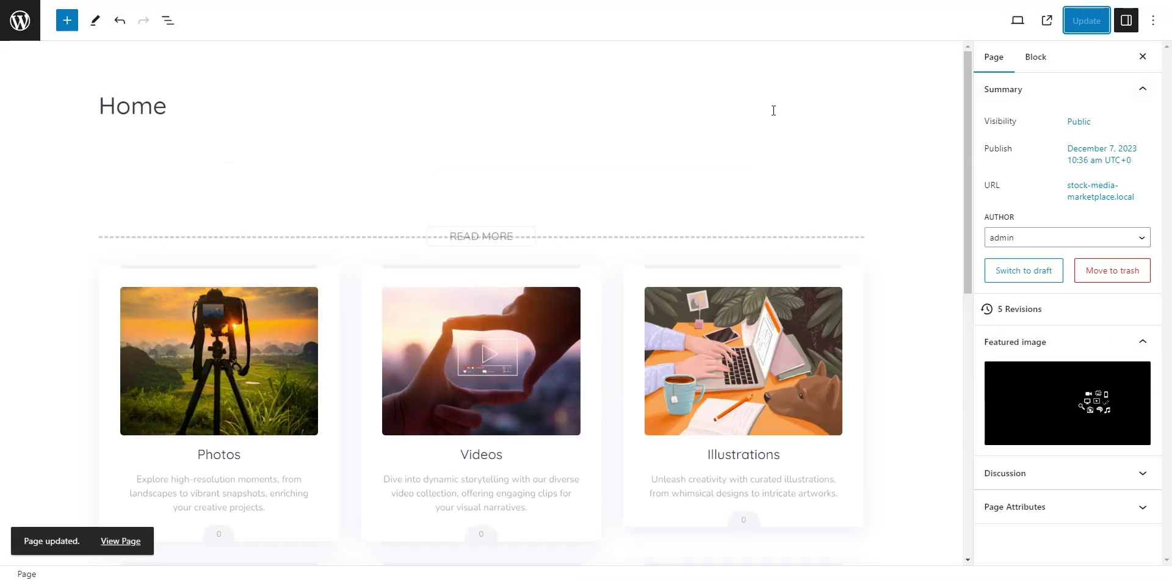
left_click(20, 20)
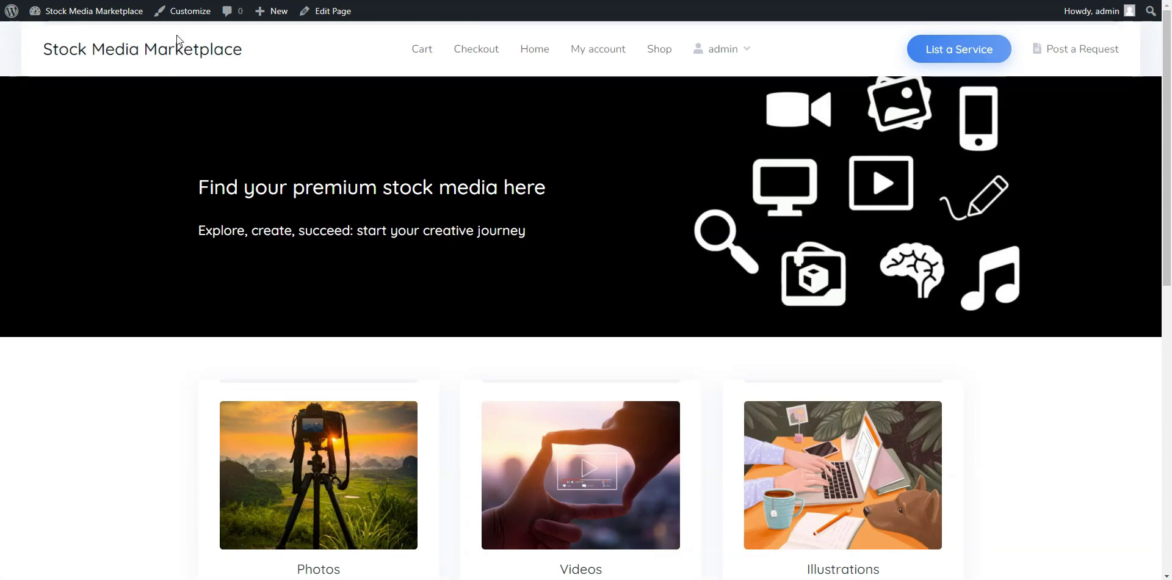
In Customizer Site Identity, upload 'logo 1' as the site logo and publish it.
left_click(175, 12)
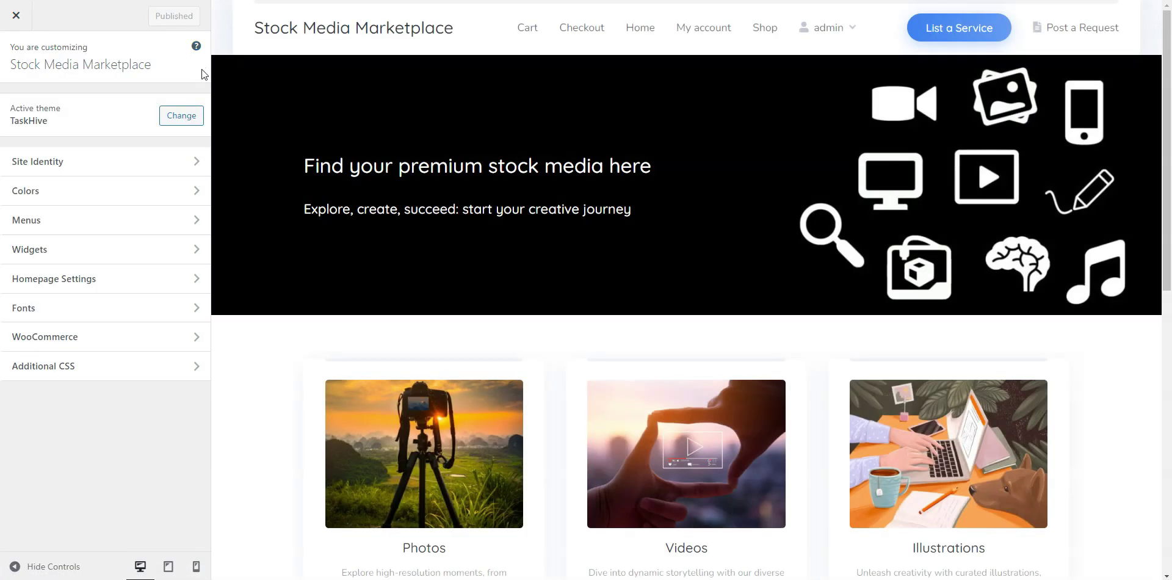
left_click(194, 161)
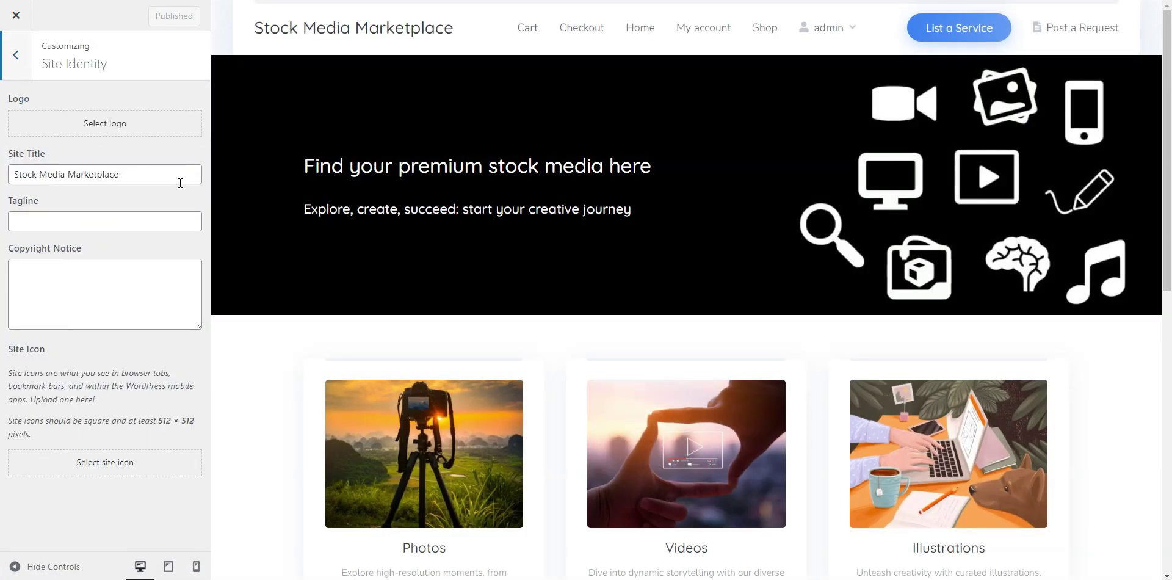
left_click(125, 135)
left_click(96, 81)
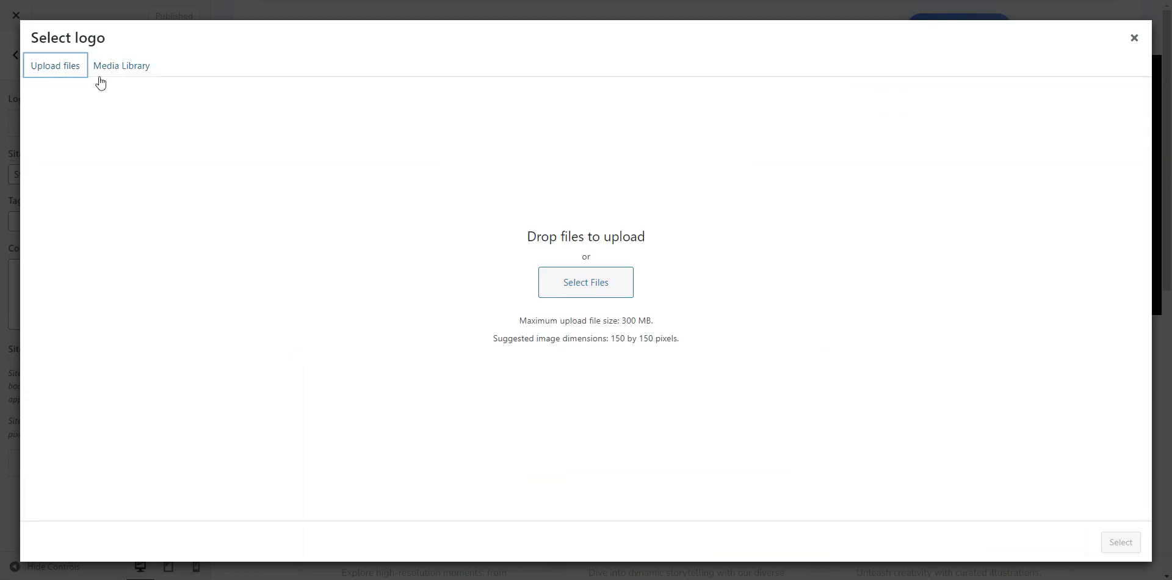
left_click(568, 294)
left_click(219, 76)
double_click(218, 76)
left_click(1112, 541)
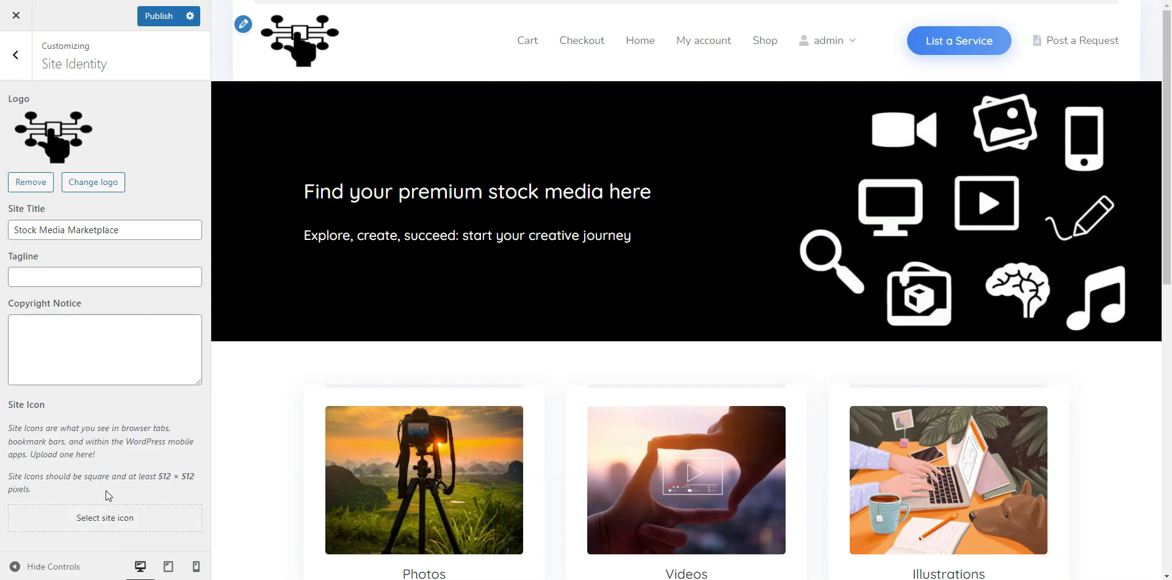
left_click(154, 18)
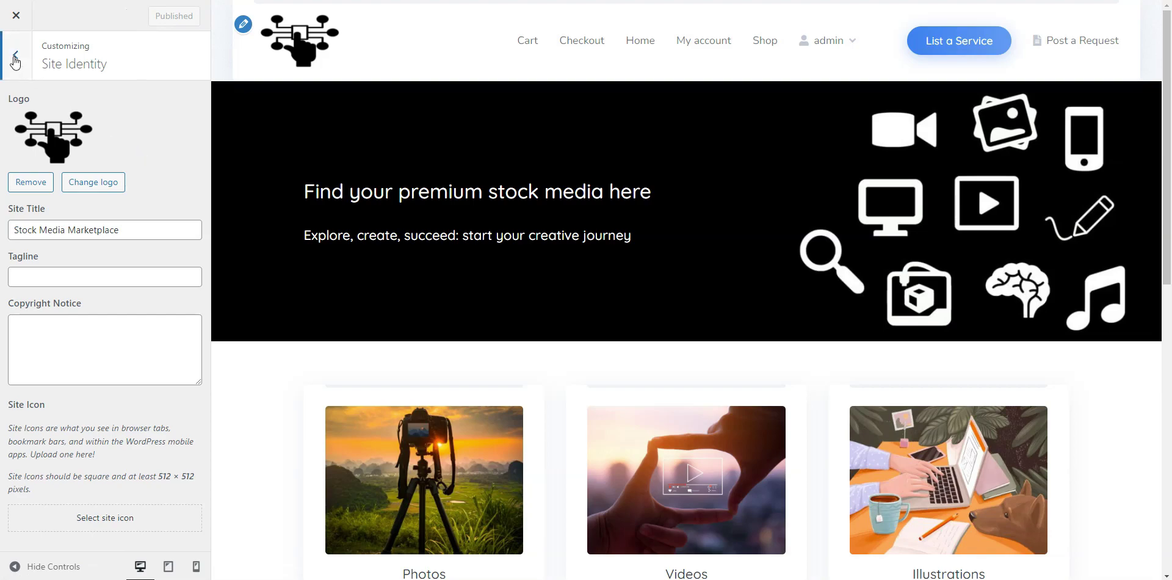
left_click(16, 55)
Set Primary Color and Secondary Color to black #000000 and publish.
left_click(109, 192)
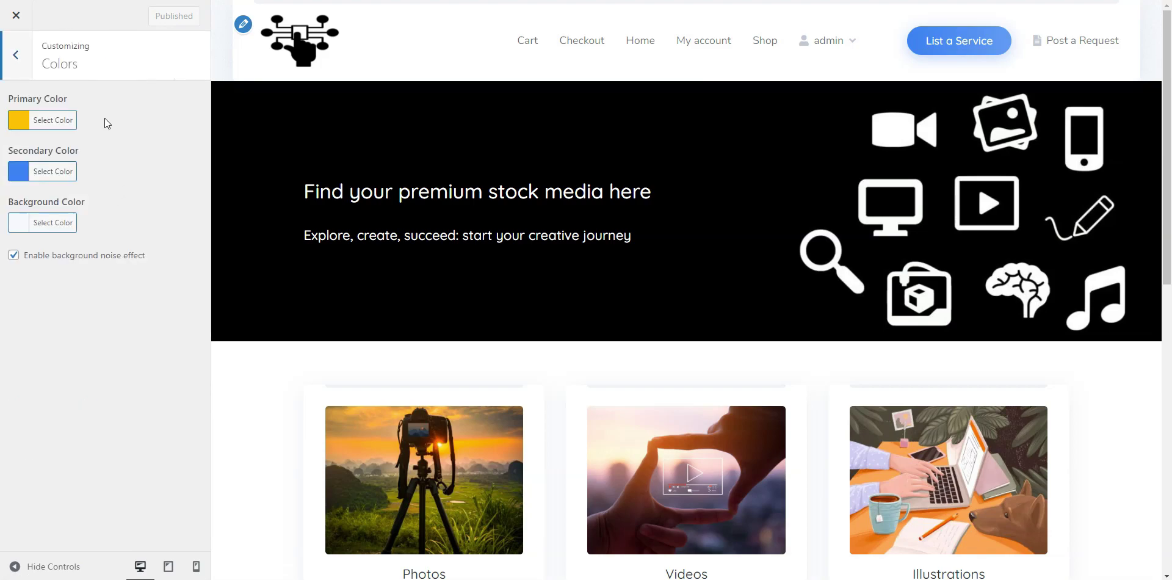
left_click(53, 122)
left_click(23, 278)
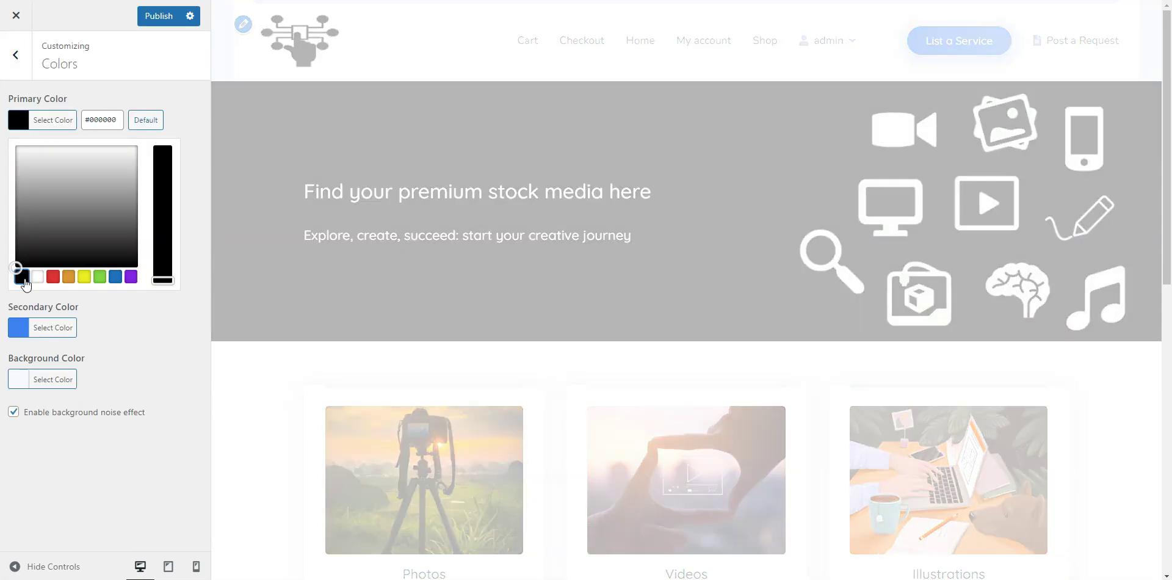
left_click(53, 327)
left_click(24, 330)
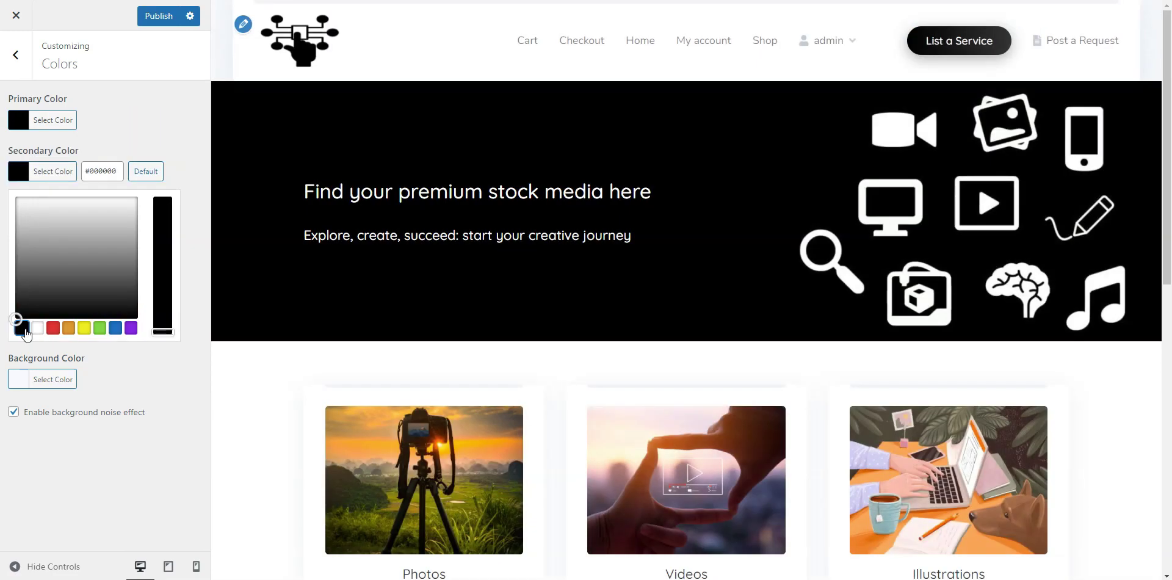
left_click(134, 382)
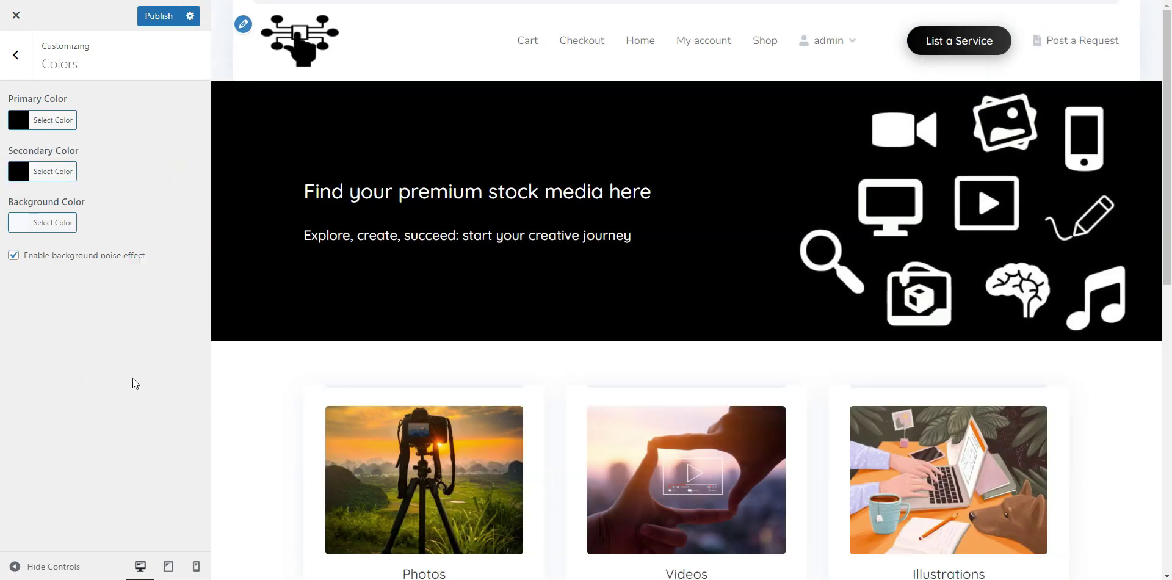
left_click(158, 20)
left_click(16, 61)
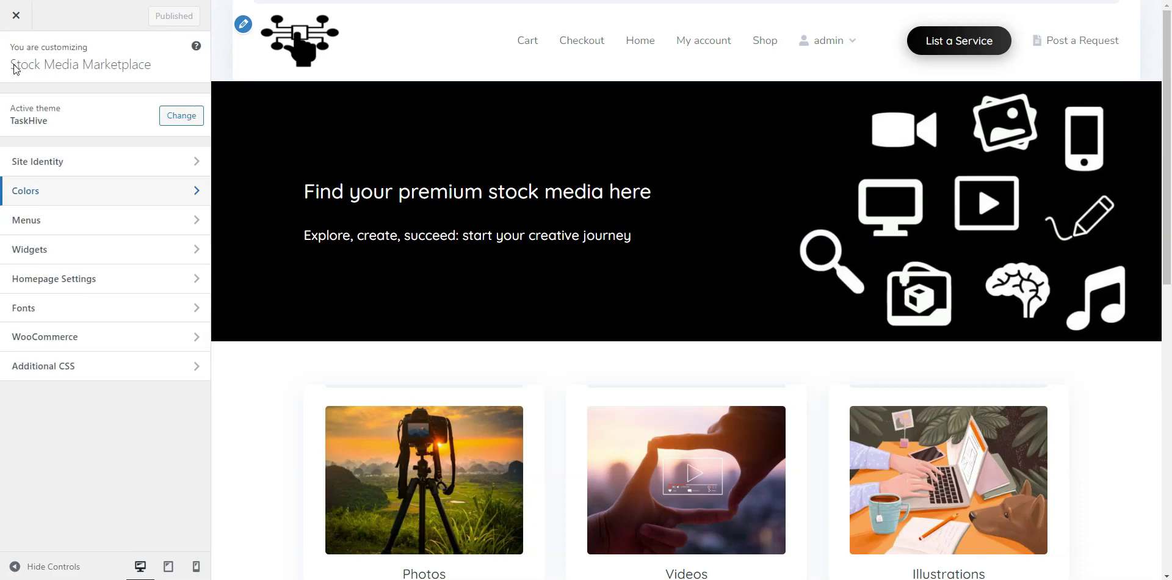
Start a new Footer menu, type and erase the name 'Vendor Registration', then back out.
left_click(85, 233)
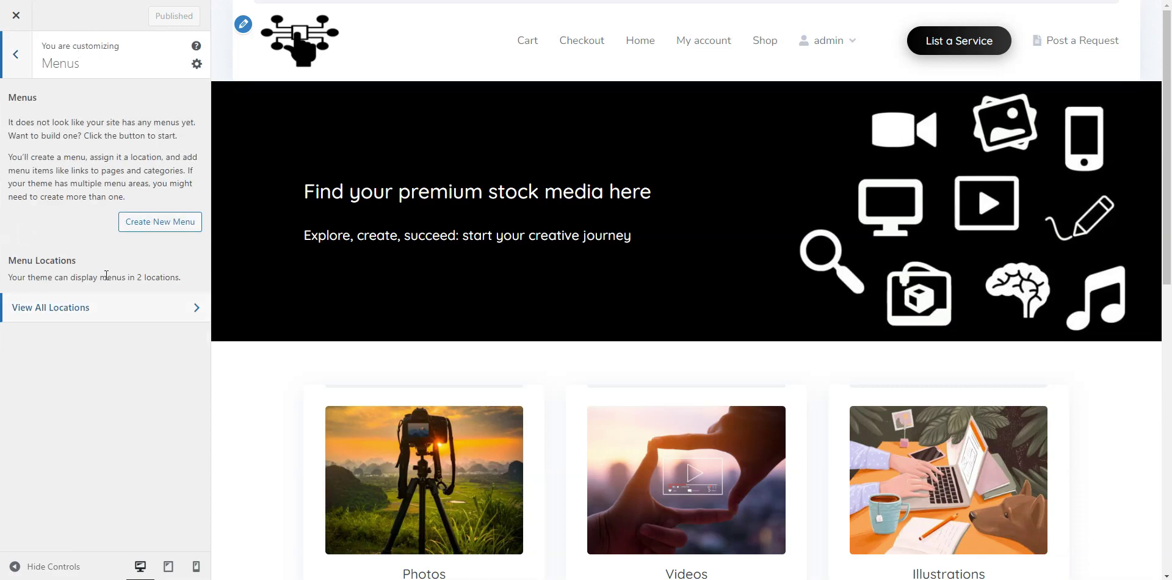
left_click(129, 314)
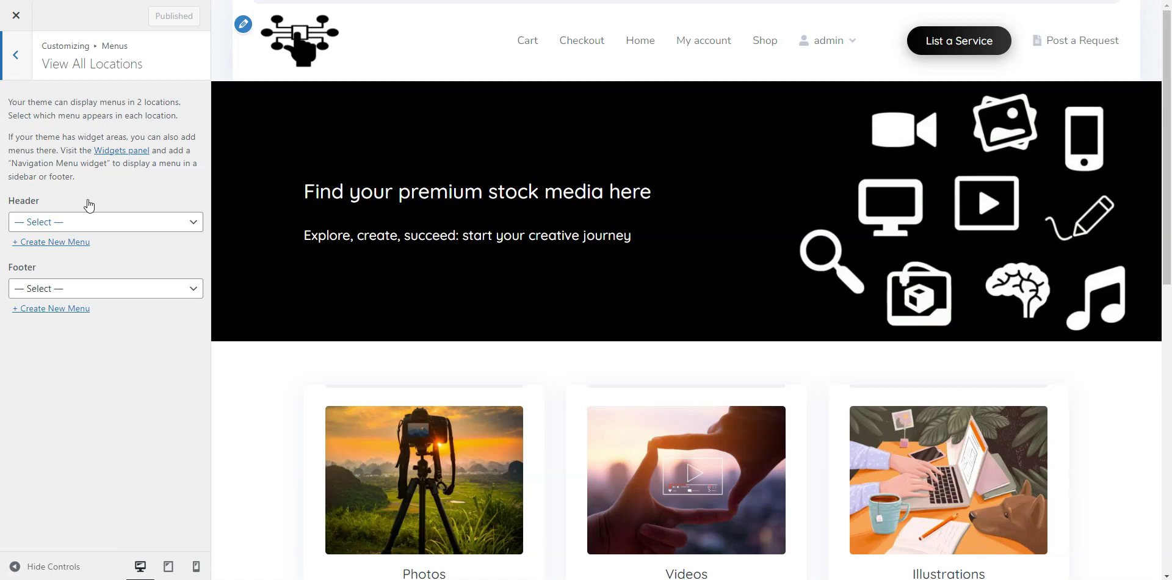
left_click(78, 308)
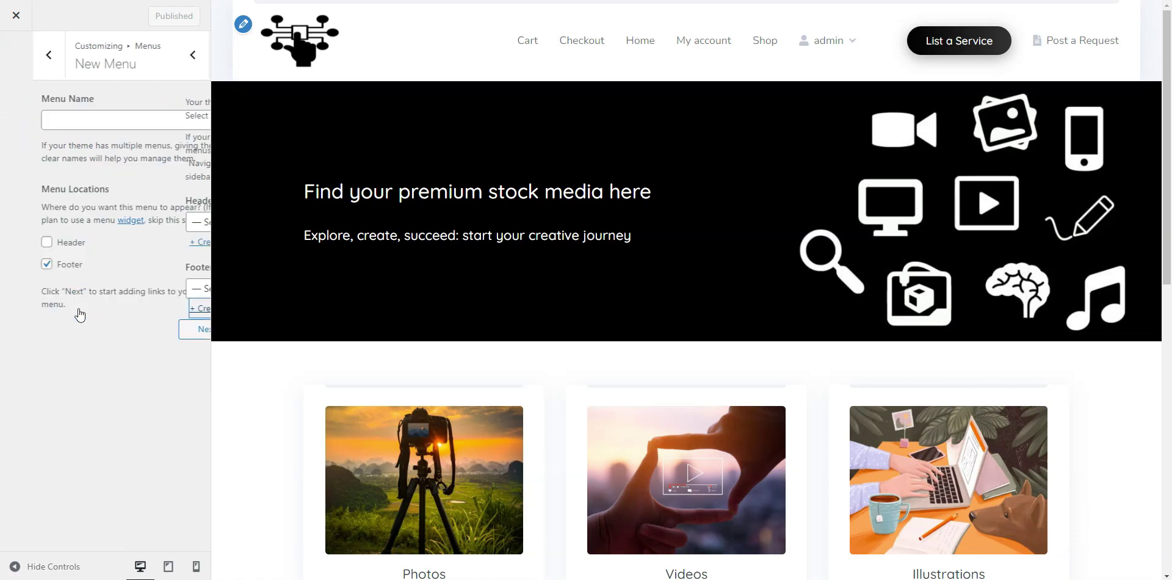
left_click(69, 128)
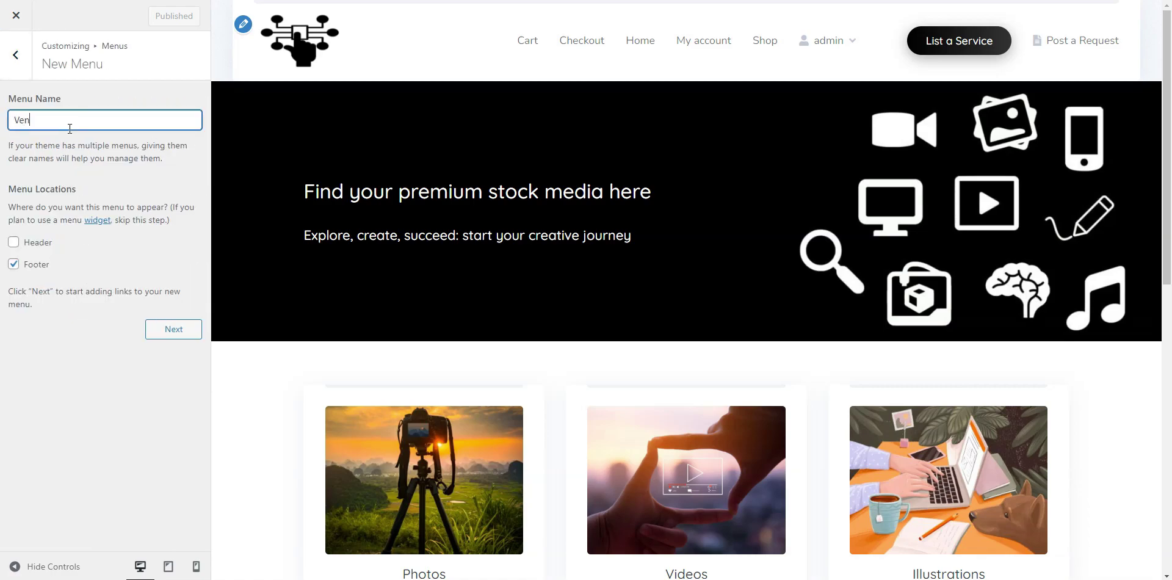
type("Vendor Registration")
key("BackSpace")
key("BackSpace")
key("BackSpace")
key("BackSpace")
key("BackSpace")
key("BackSpace")
key("BackSpace")
key("BackSpace")
key("BackSpace")
key("BackSpace")
key("BackSpace")
key("BackSpace")
key("BackSpace")
key("BackSpace")
key("BackSpace")
key("BackSpace")
key("BackSpace")
key("BackSpace")
left_click(18, 58)
left_click(18, 58)
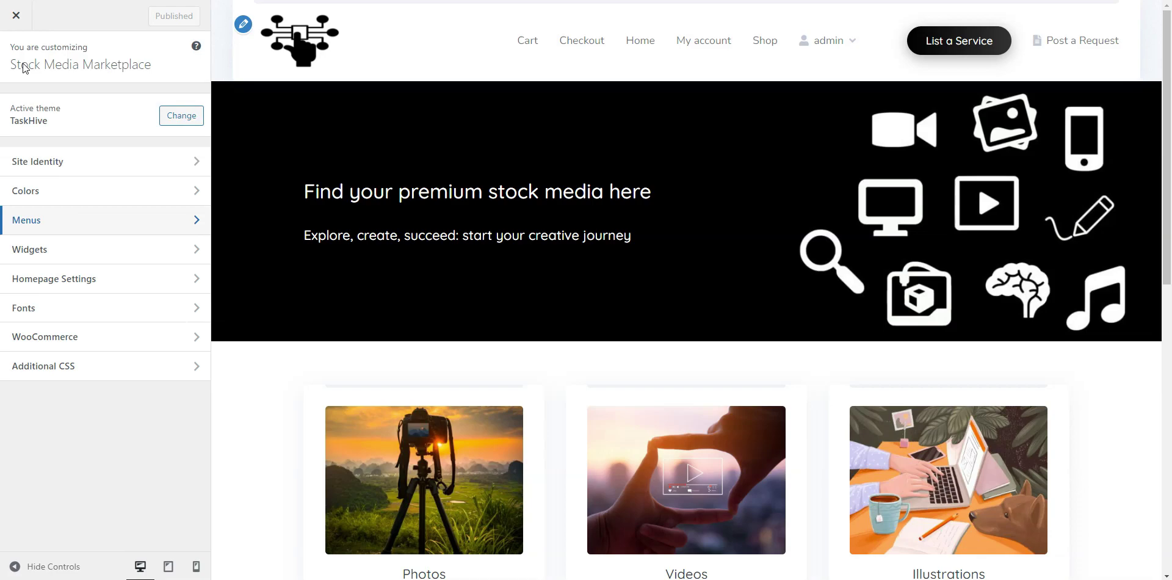
View the Site (footer) widget area without changes and return to the main settings list.
left_click(65, 244)
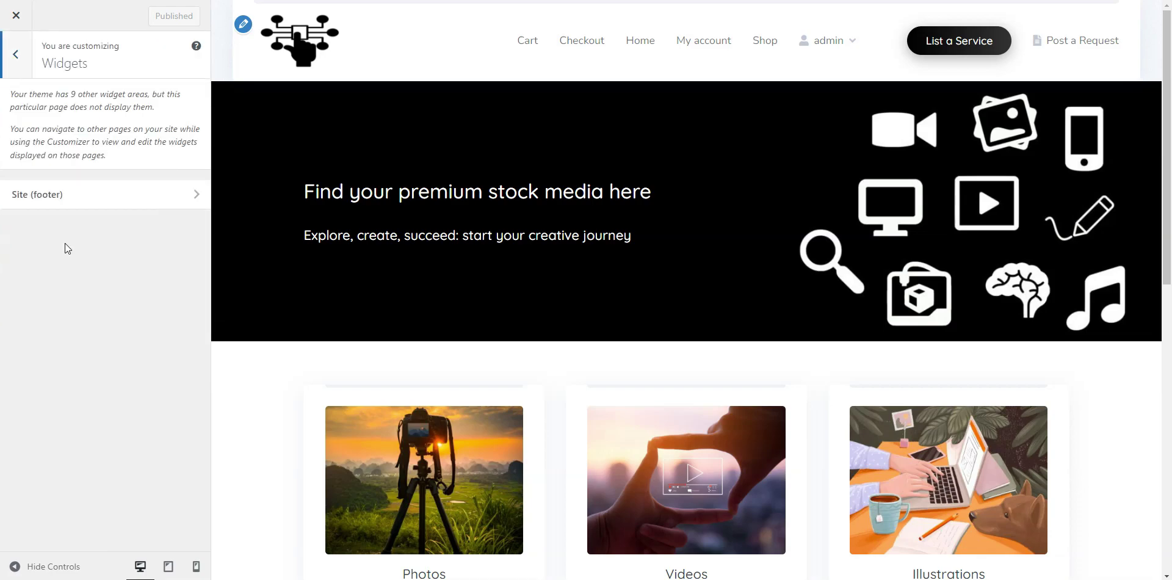
left_click(78, 207)
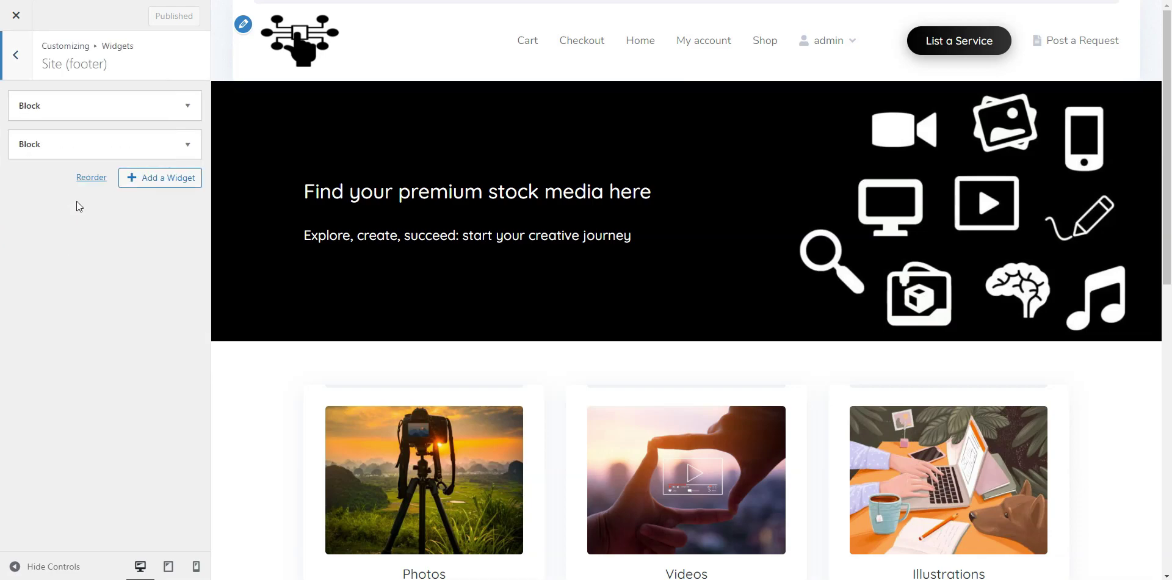
left_click(17, 72)
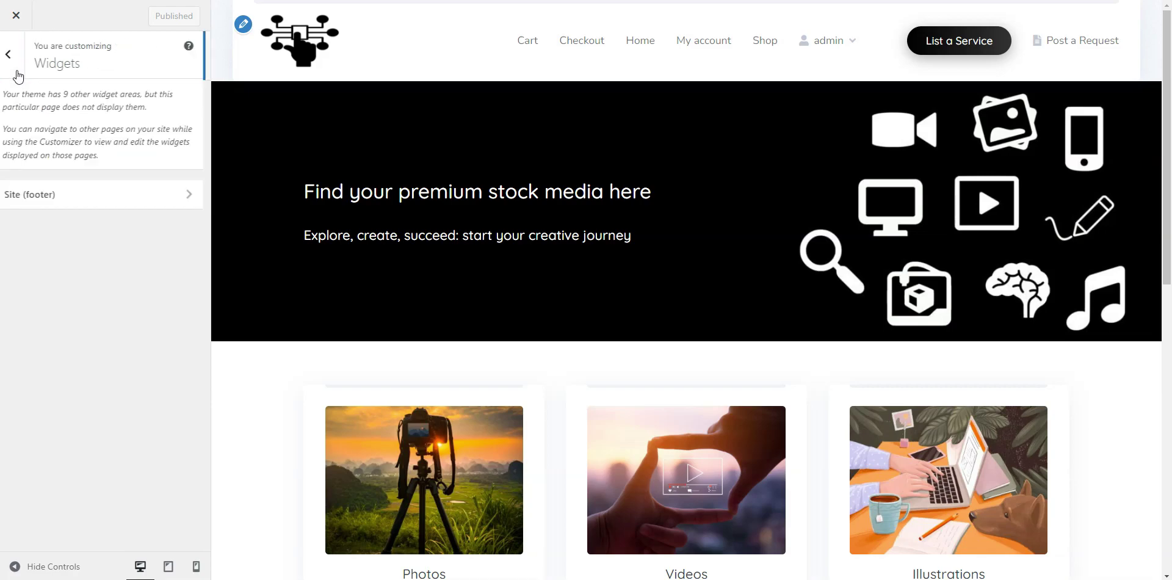
left_click(18, 71)
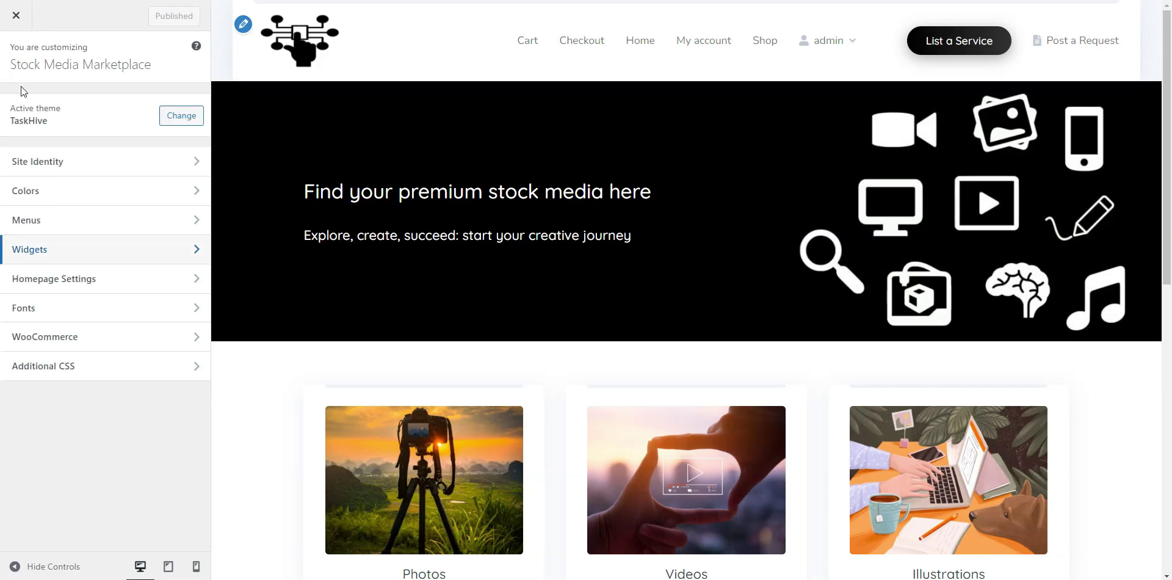
Confirm 'Home' remains the static homepage in Homepage Settings.
left_click(83, 284)
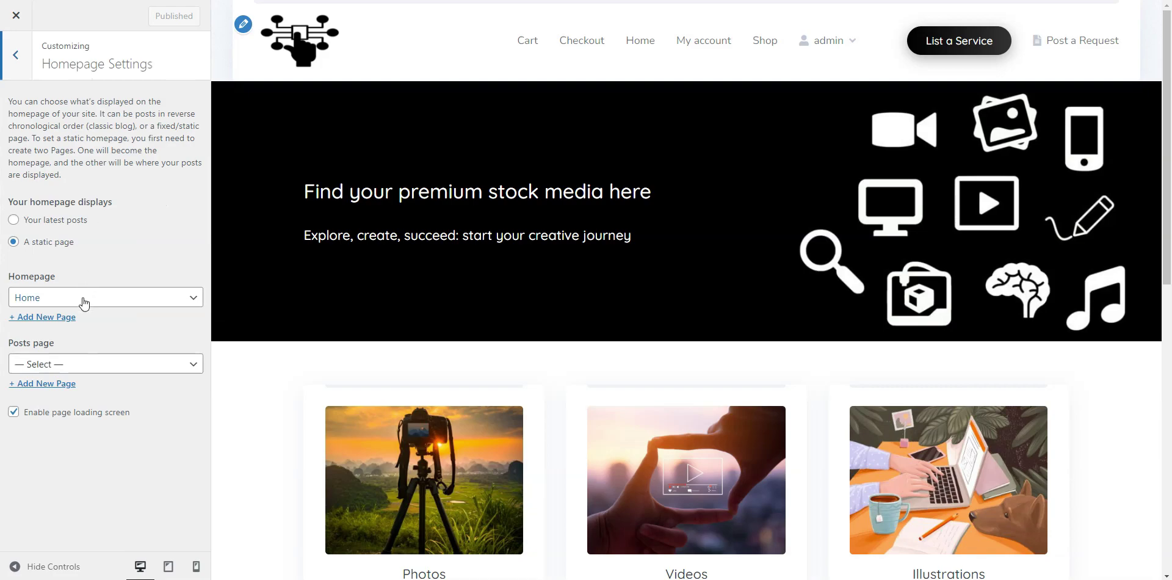
left_click(83, 297)
left_click(89, 266)
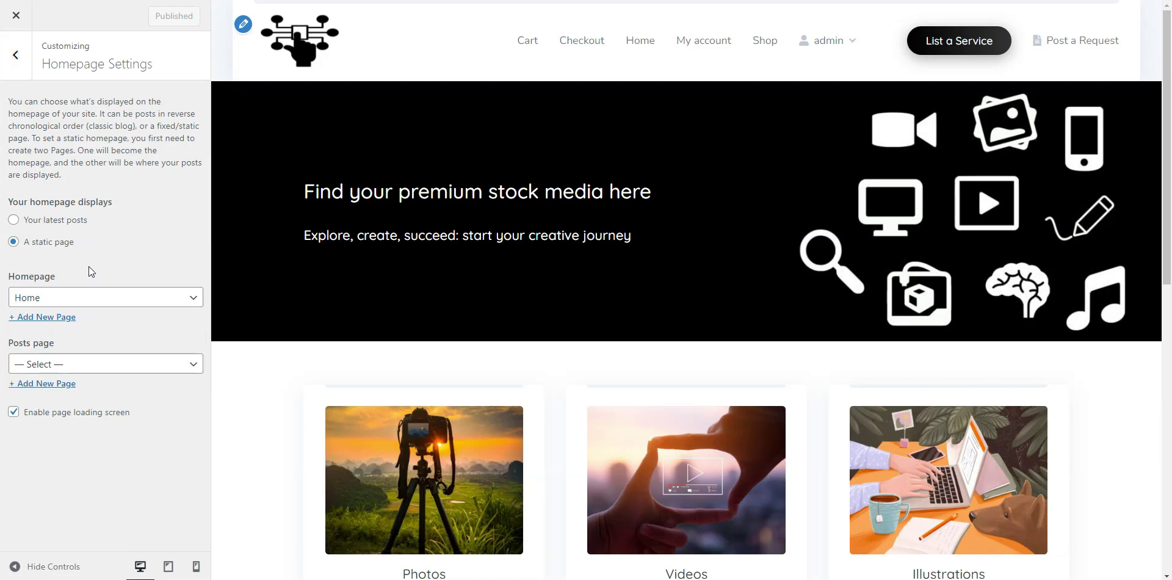
left_click(16, 55)
Set the heading font to Puritan and body font to Palanquin Dark, and publish.
left_click(76, 312)
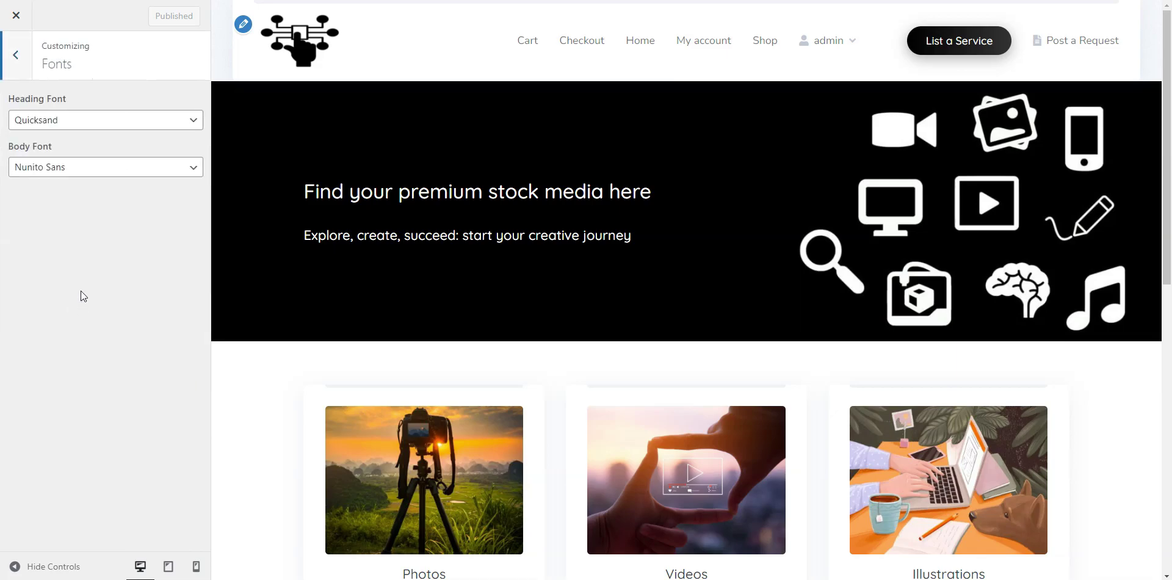
left_click(92, 121)
left_click(49, 293)
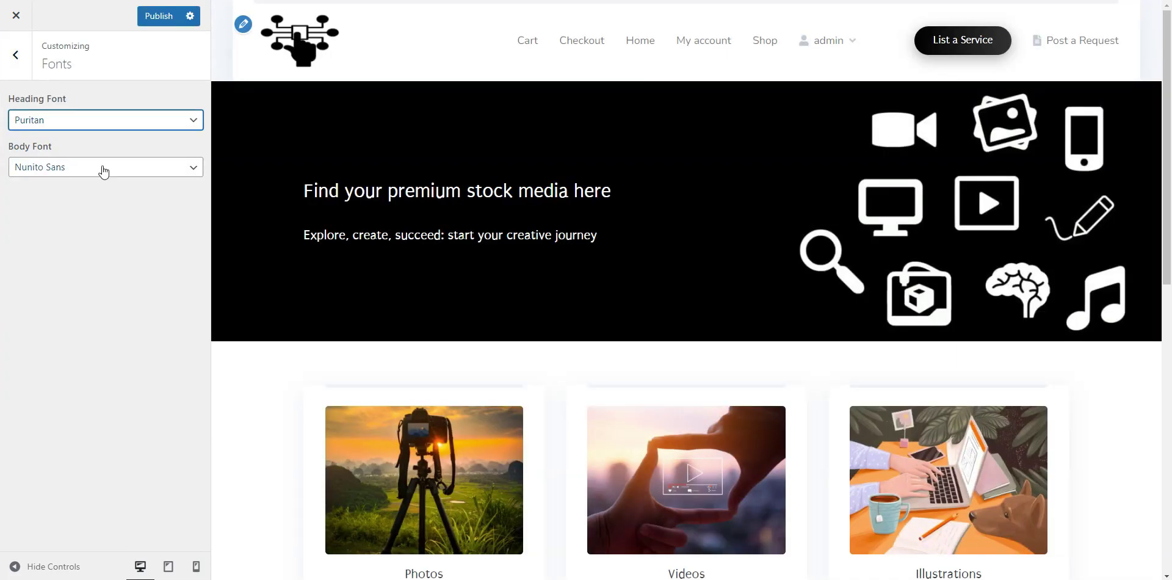
left_click(99, 167)
left_click(72, 300)
left_click(124, 173)
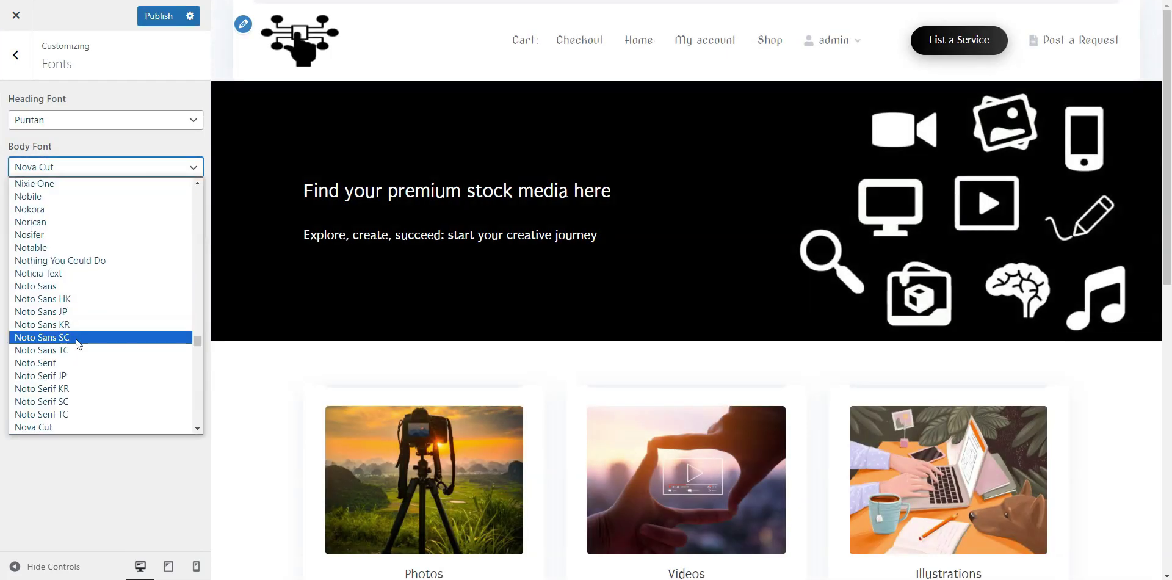
scroll(74, 367, "down", 5)
left_click(62, 405)
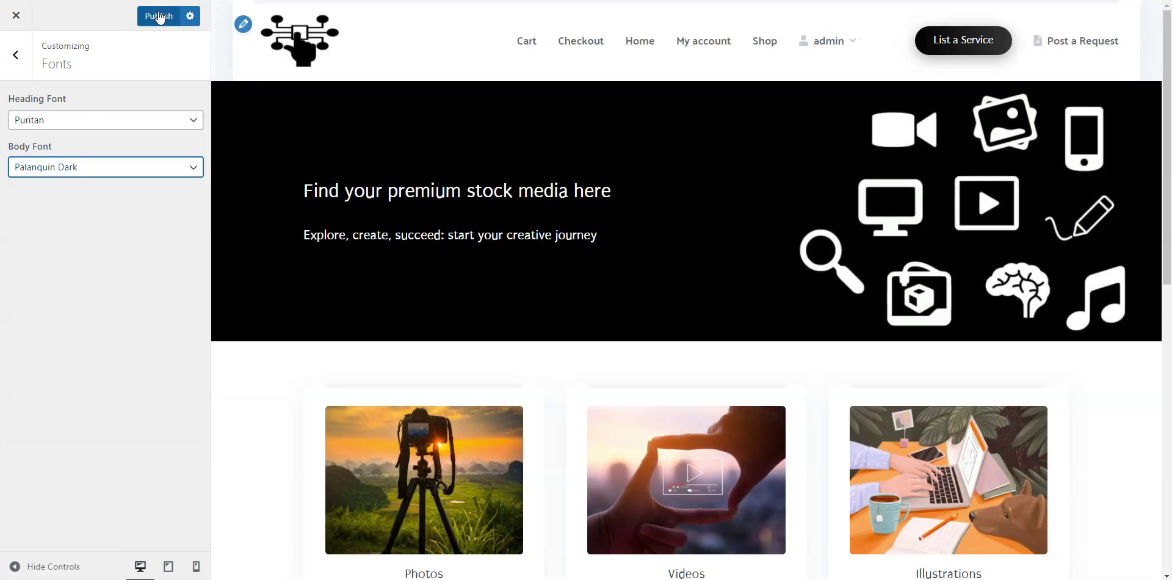
left_click(159, 15)
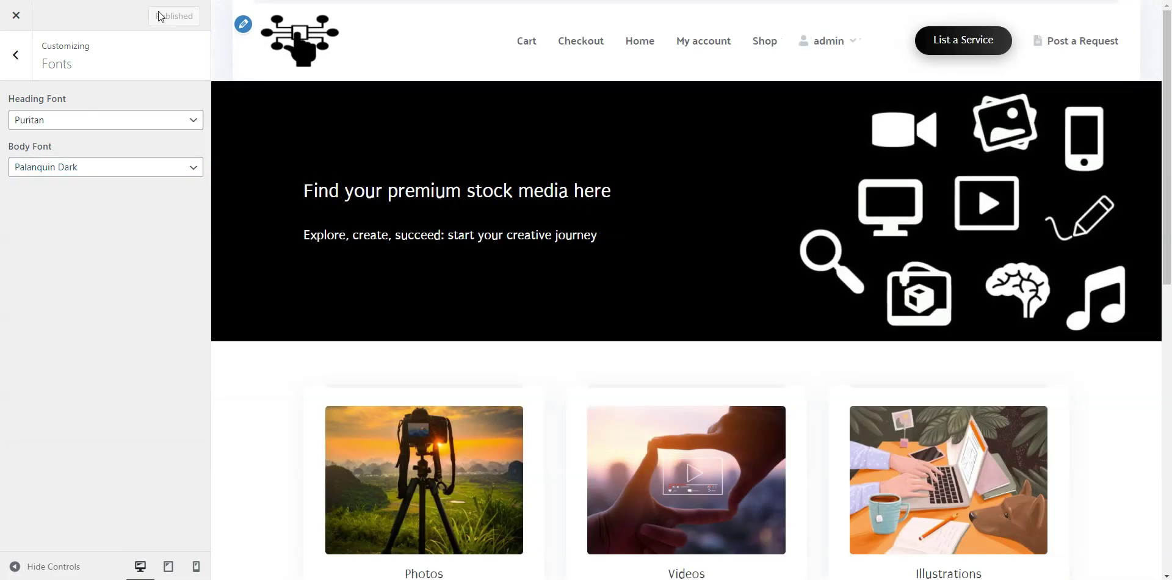
left_click(25, 58)
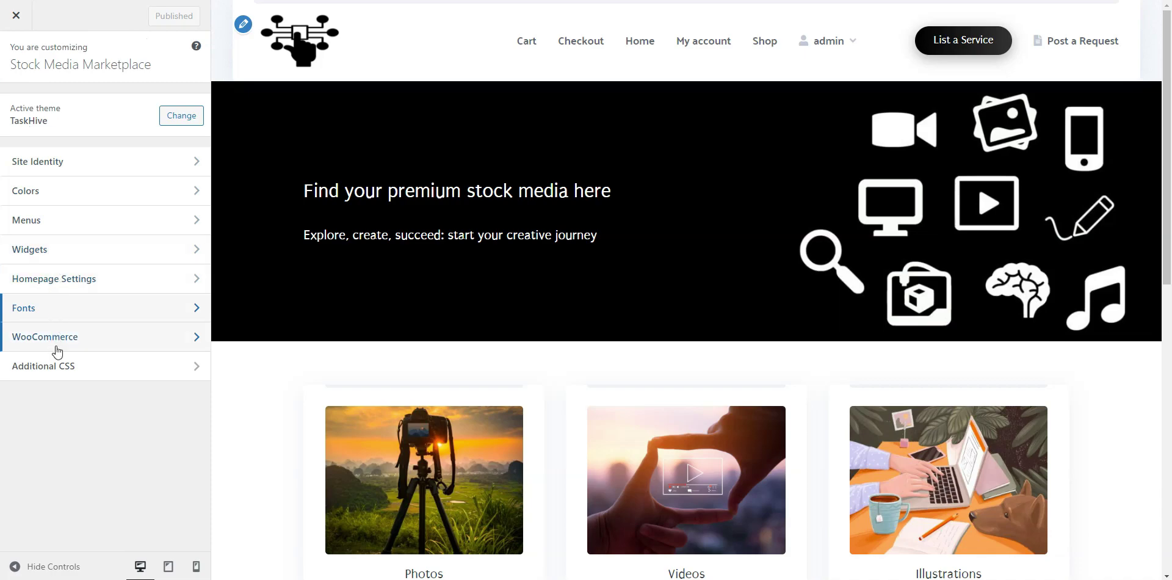
Look through the Additional CSS editor, leaving it empty.
left_click(61, 366)
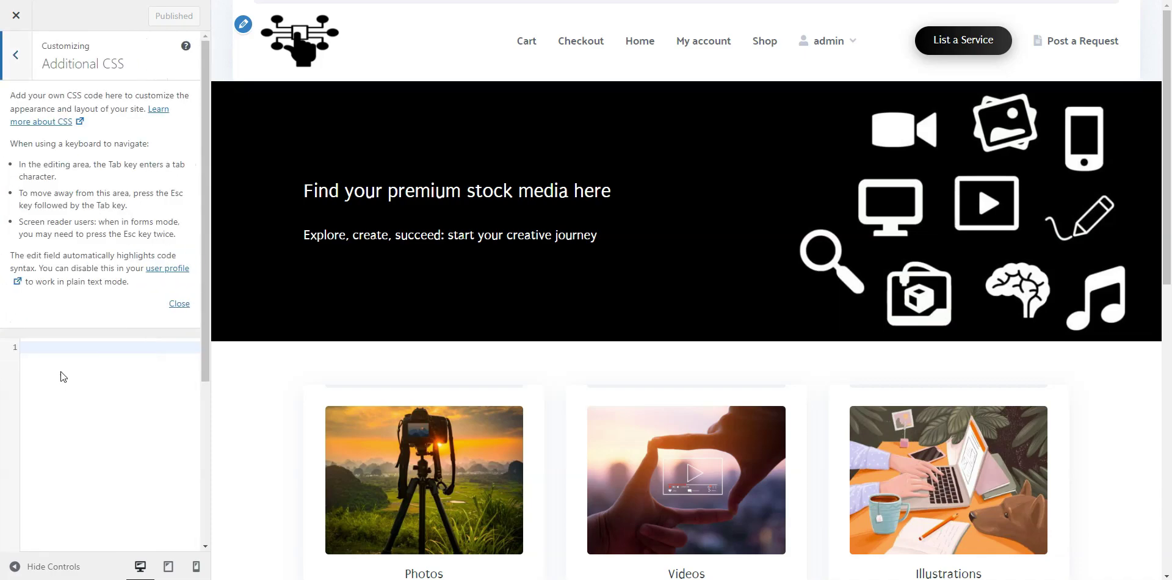
scroll(129, 368, "down", 2)
scroll(126, 365, "down", 2)
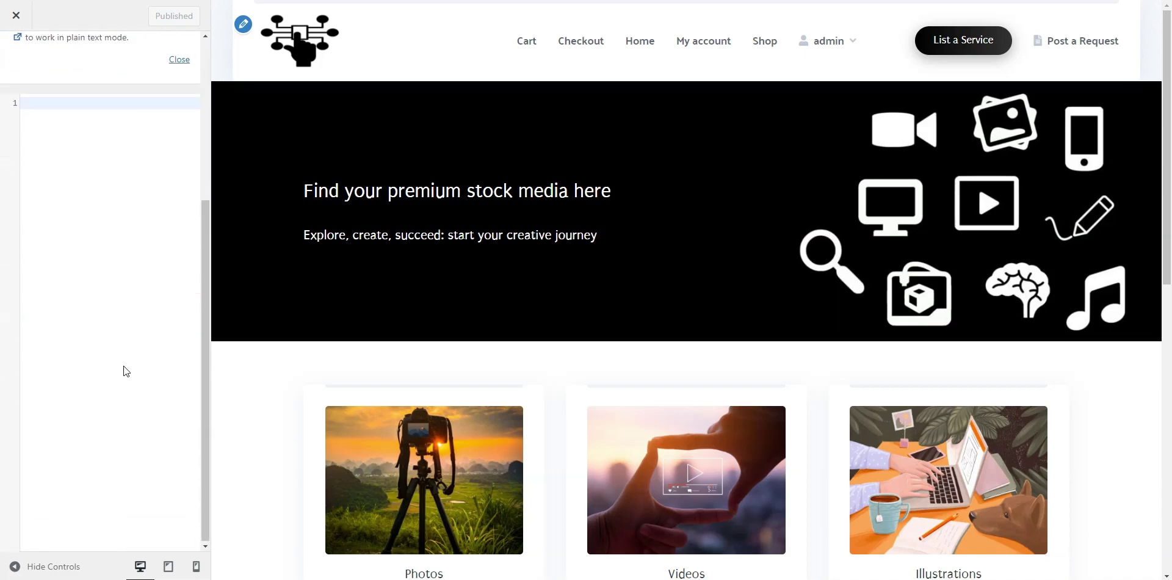
scroll(124, 365, "up", 1)
scroll(120, 360, "up", 3)
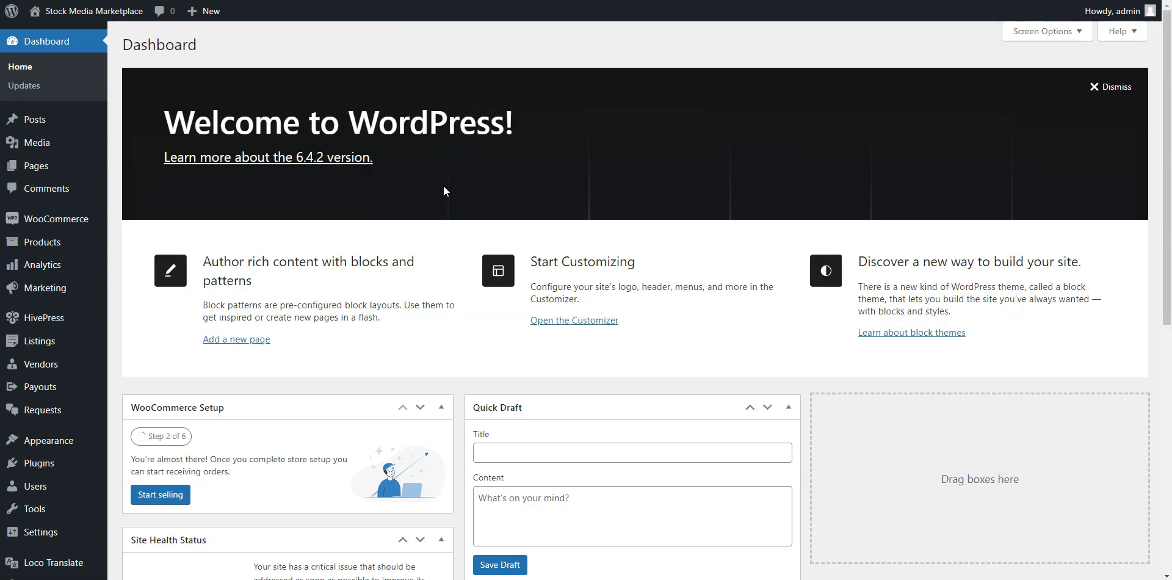
Check that the Listings admin page has no listings, then visit the front-end homepage.
mouse_move(34, 351)
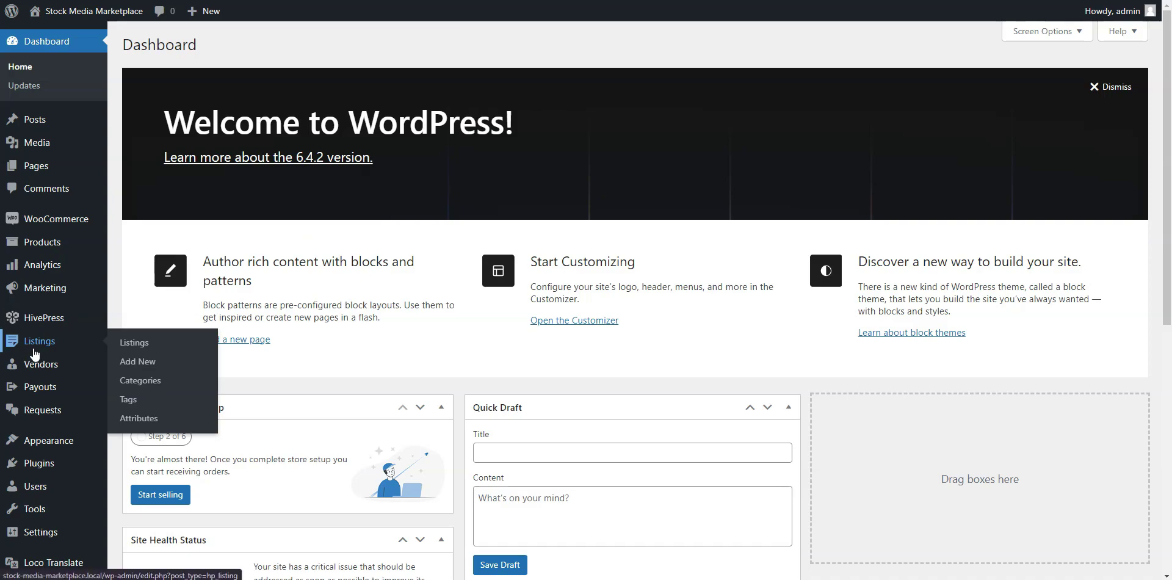
left_click(120, 343)
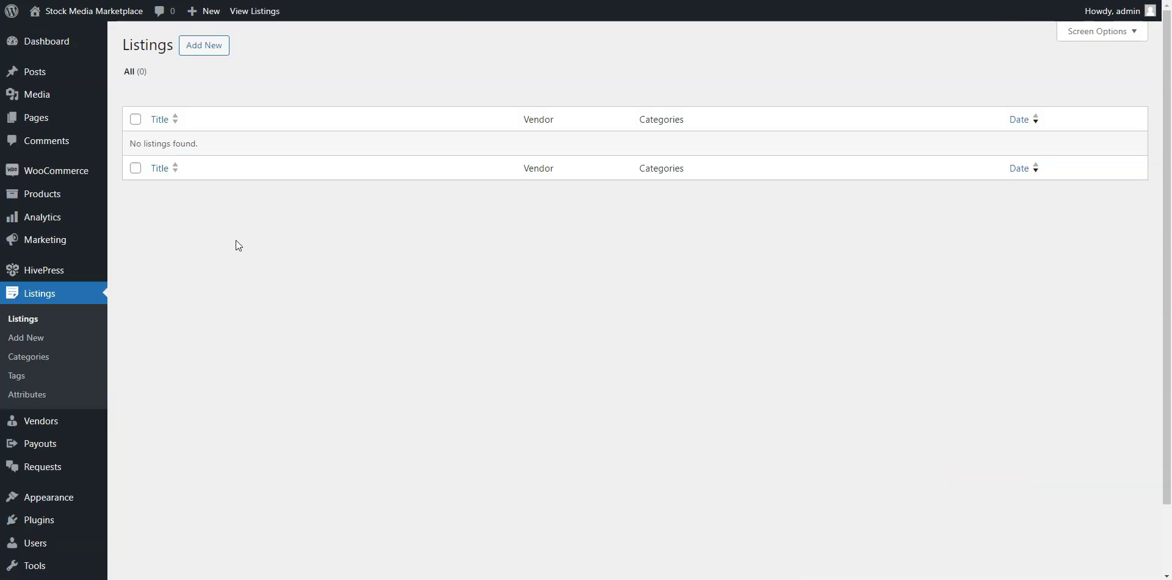
mouse_move(106, 19)
left_click(106, 18)
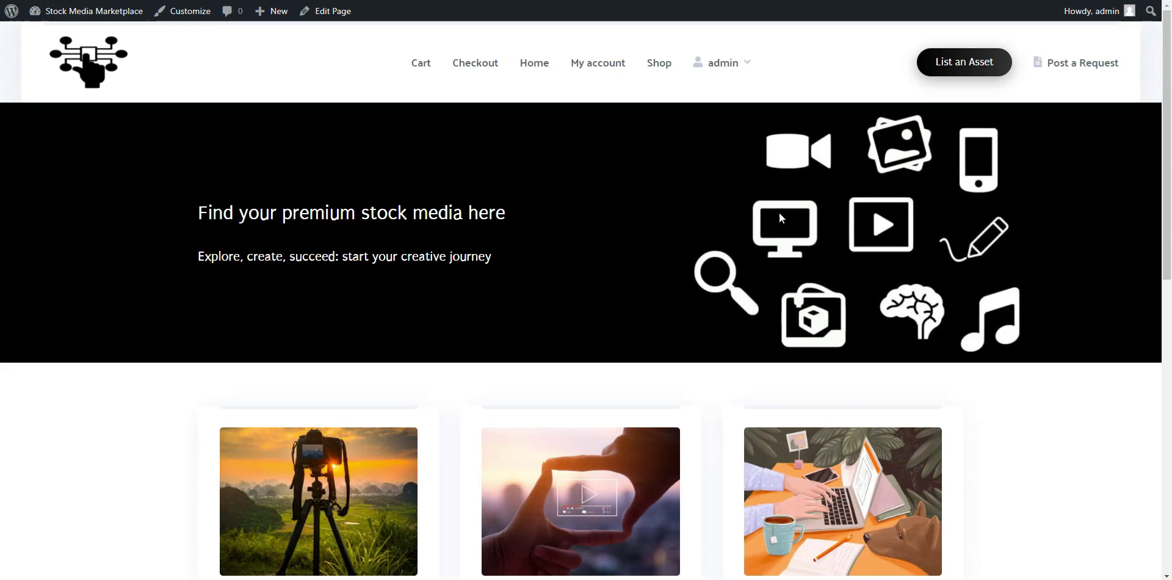
Start a new Photos listing and upload the watermarked landscape image as its preview.
left_click(969, 73)
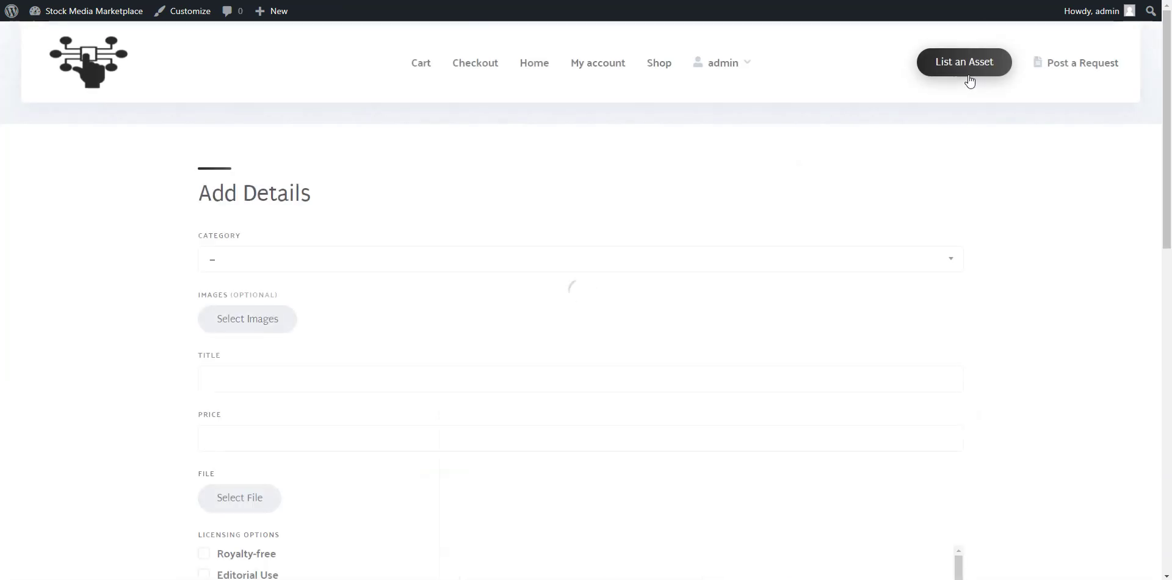
left_click(262, 265)
left_click(233, 305)
scroll(238, 262, "down", 2)
left_click(244, 205)
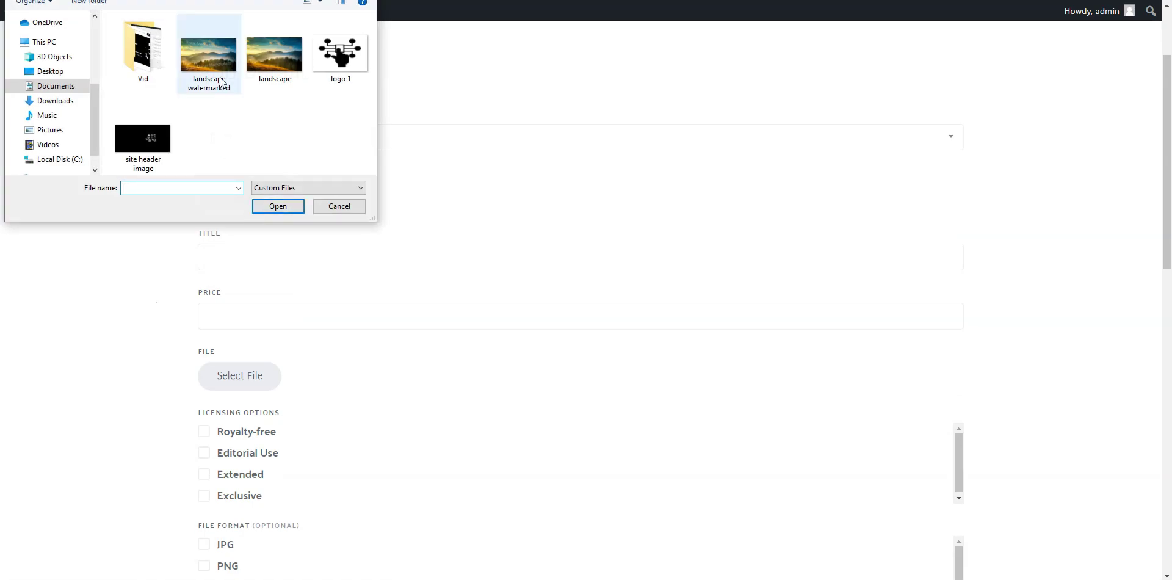
left_click(207, 47)
left_click(272, 207)
scroll(243, 201, "down", 1)
Title the listing 'Nature Landscape' and upload the landscape image as its downloadable file.
left_click(251, 191)
type("Na")
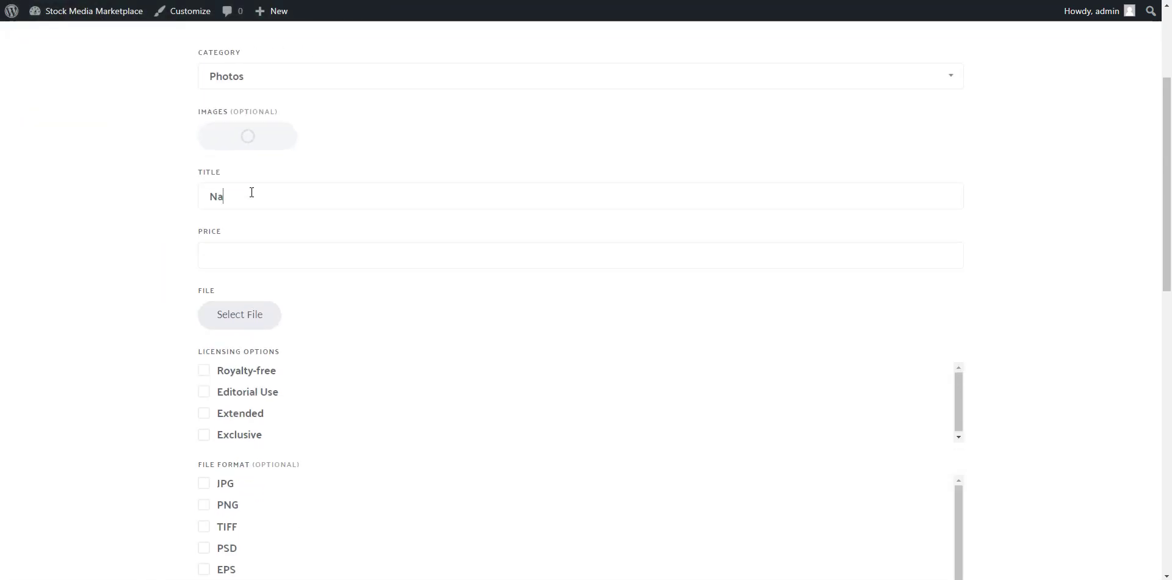
type("ture Landscape")
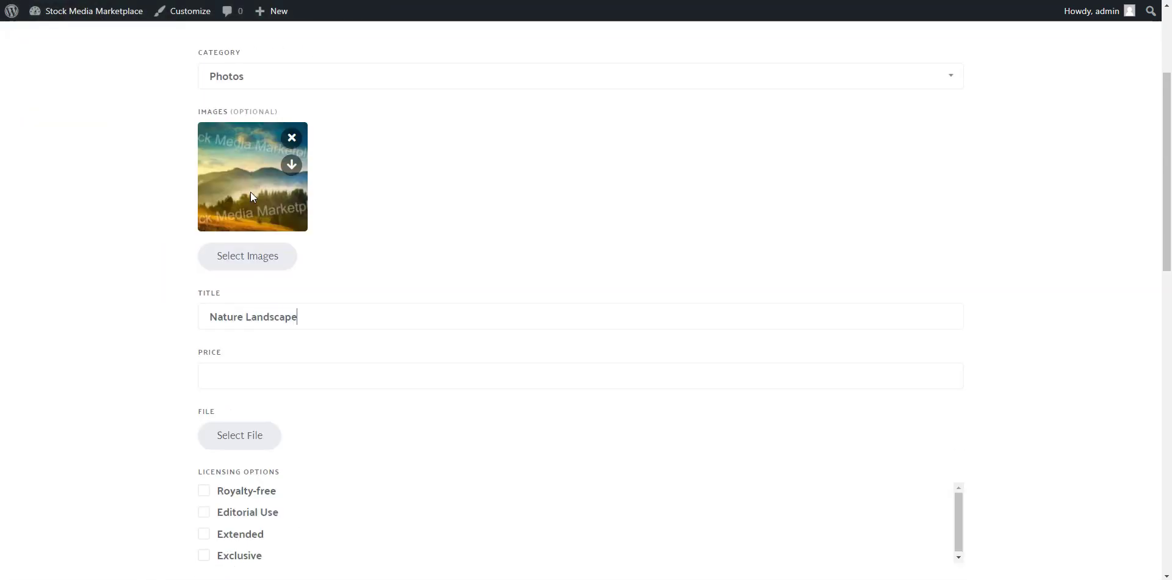
scroll(450, 207, "down", 2)
left_click(388, 248)
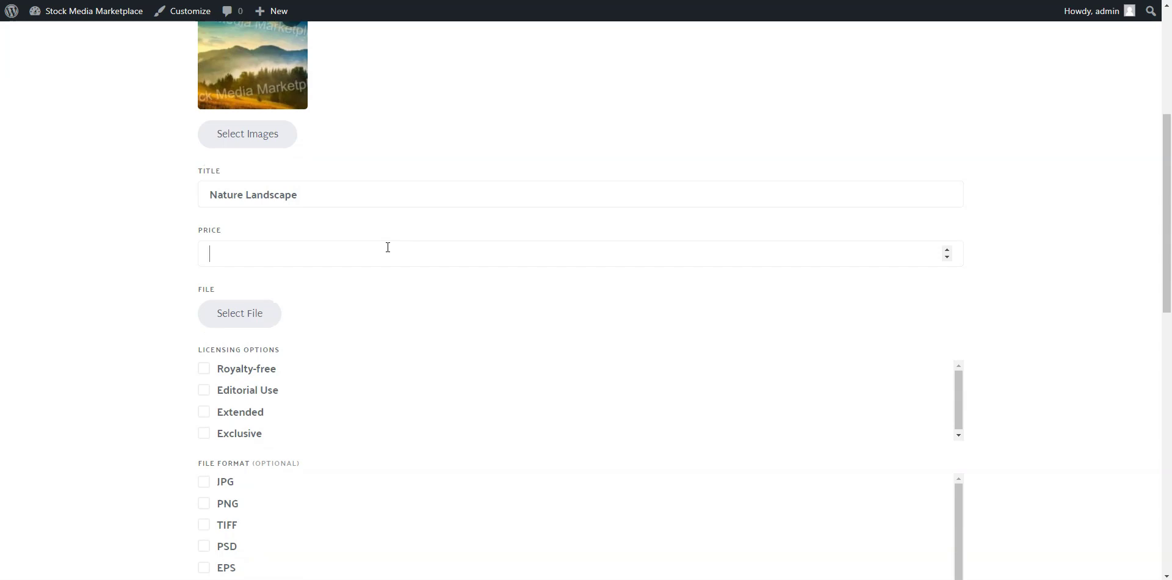
left_click(247, 323)
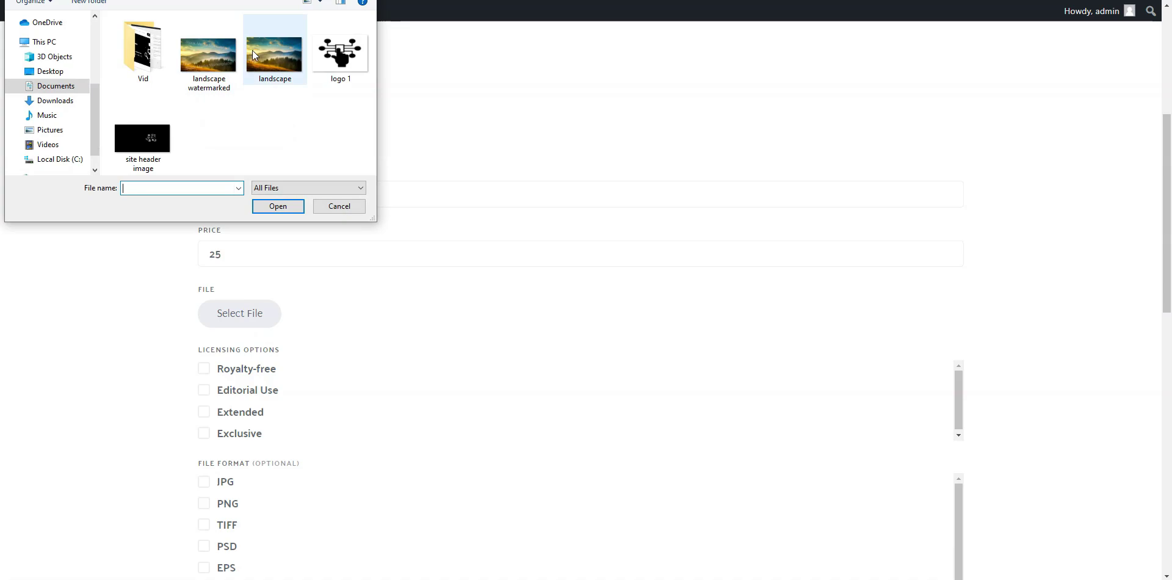
left_click(254, 52)
left_click(278, 207)
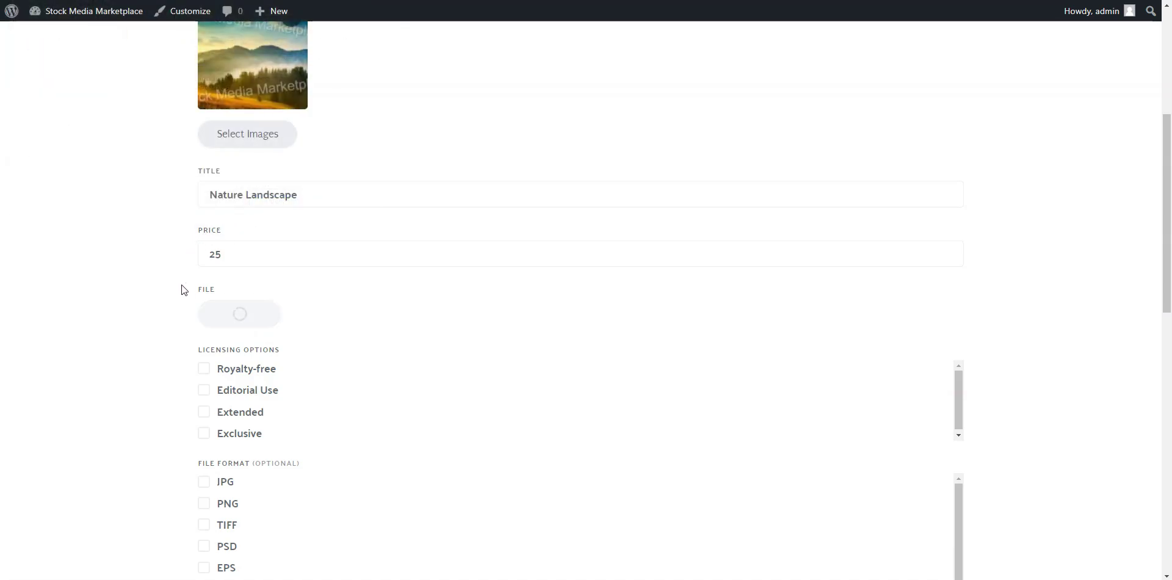
Choose Editorial Use licensing, JPG, PNG and PSD formats, and equipment 'Nikon D850'.
scroll(165, 360, "down", 2)
scroll(165, 360, "down", 2)
left_click(204, 303)
scroll(149, 350, "down", 1)
left_click(204, 313)
left_click(205, 335)
left_click(204, 378)
scroll(153, 349, "down", 2)
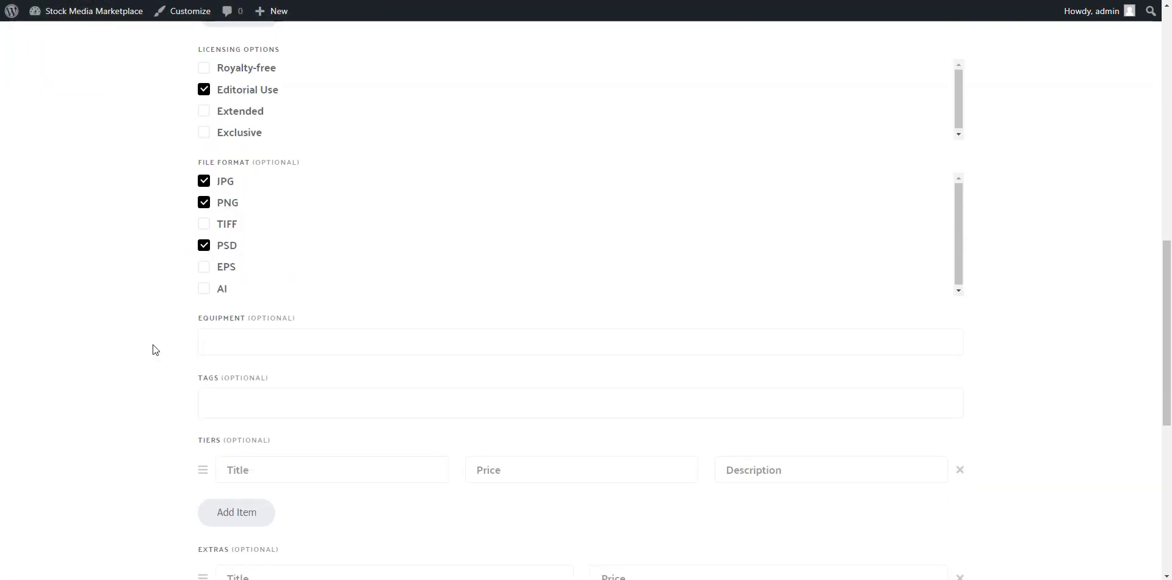
left_click(219, 344)
type("Nikon D850")
Tag the listing with nature, landscape and photo.
scroll(259, 351, "down", 1)
left_click(259, 352)
type("nature")
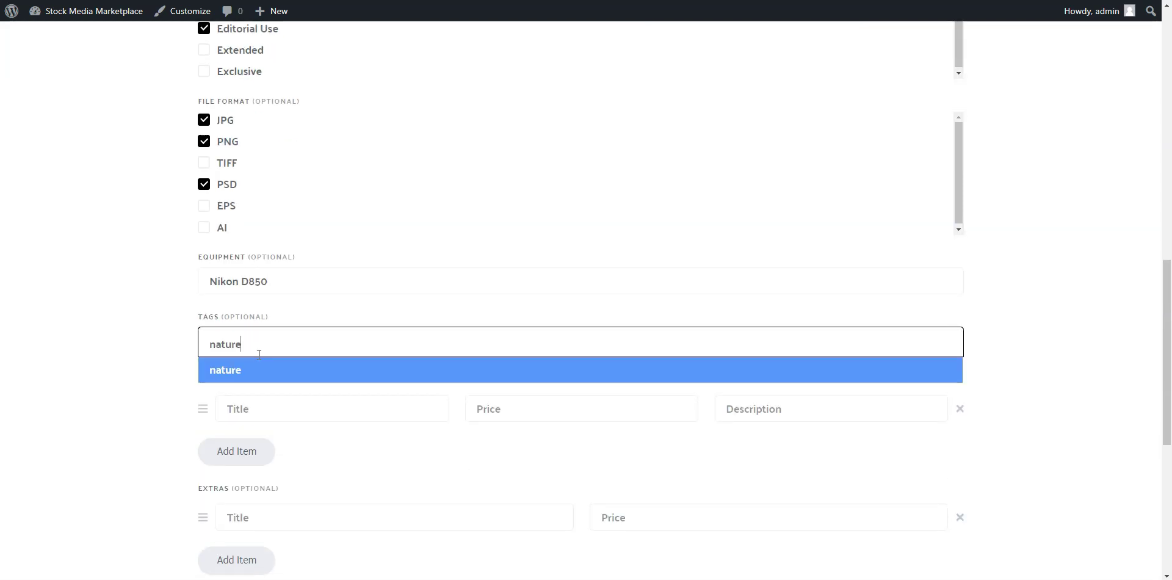
key("Return")
type("landscape")
key("Return")
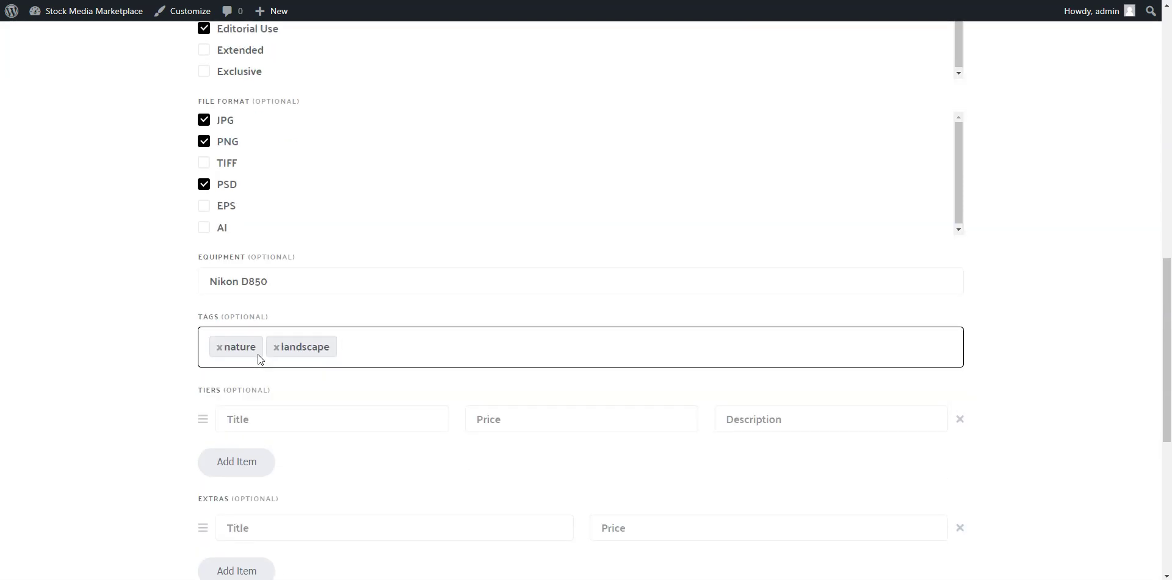
type("photo")
key("Return")
Add a 'PSD (Photoshop Document)' extra priced 15, paste the description, and submit the listing.
scroll(301, 356, "down", 3)
left_click(301, 356)
type("PS")
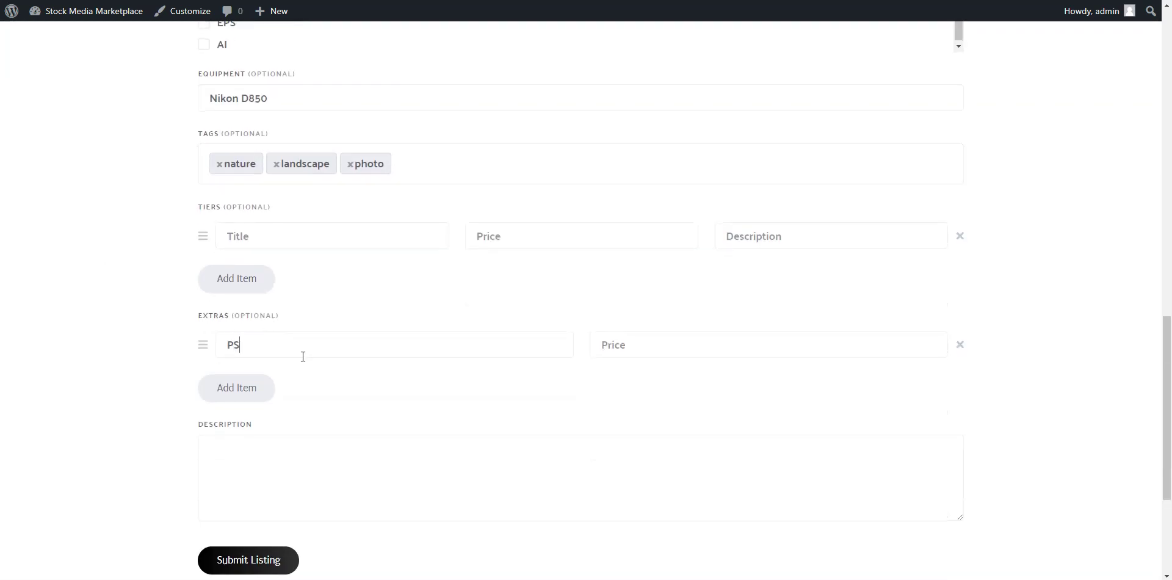
type("D (photoshop Document)")
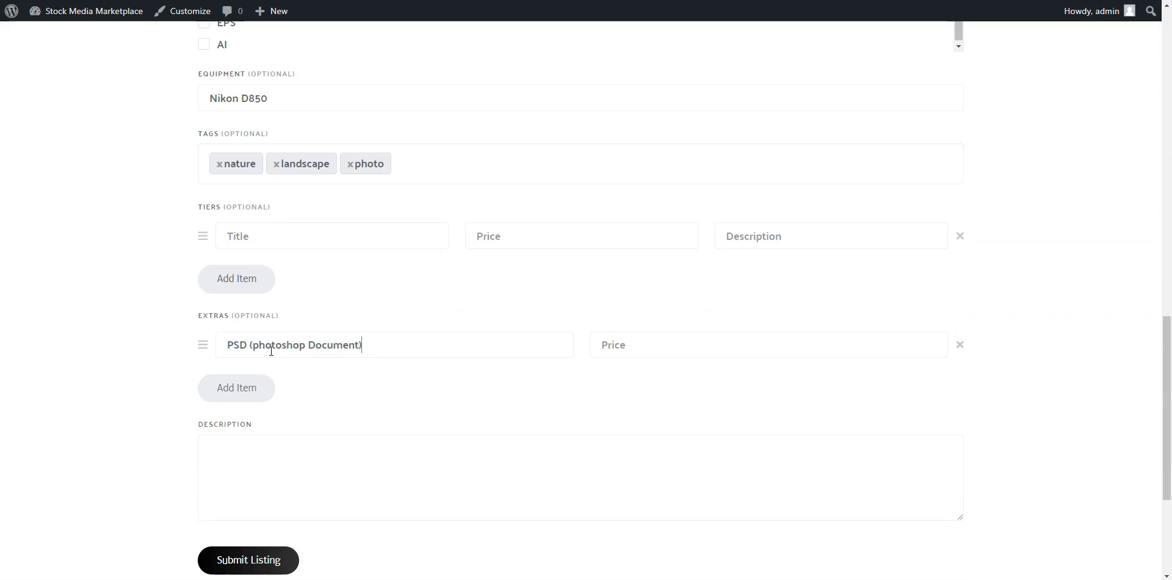
left_click(258, 345)
key("BackSpace")
type("P")
left_click(607, 345)
type("15")
key("Tab")
key("Tab")
type("Capturing the serene beauty of untouched landscapes, this nature-inspired stock photo transports you to a realm of tranquility. Immerse yourself in the breathtaking allure of untouched wilderness, where lush greenery meets the endless sky. Whether for creative projects or visual storytelling, this photo encapsulates the essence of nature’s untouched grandeur, offering a moment of awe and inspiration.")
scroll(139, 427, "down", 2)
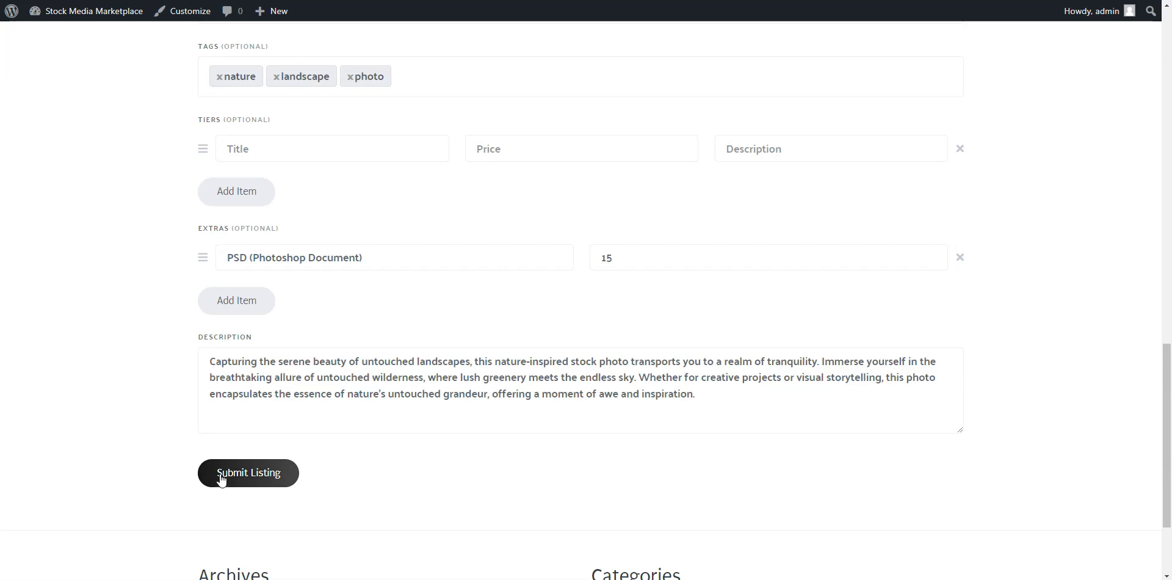
left_click(221, 478)
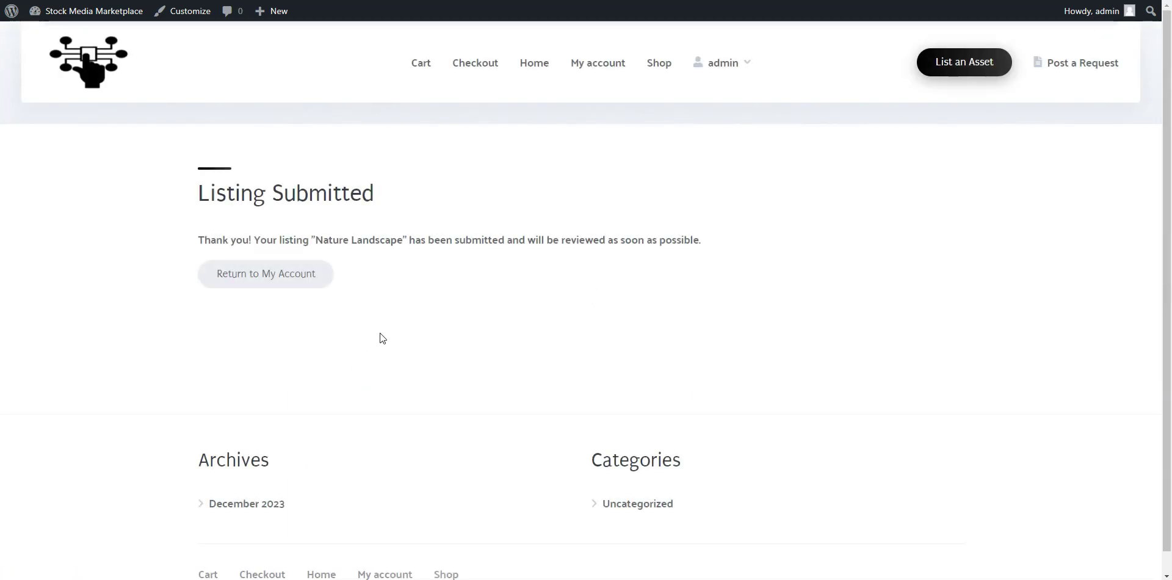
Publish the pending Nature Landscape listing from Dashboard > Listings and view its live page.
left_click(101, 19)
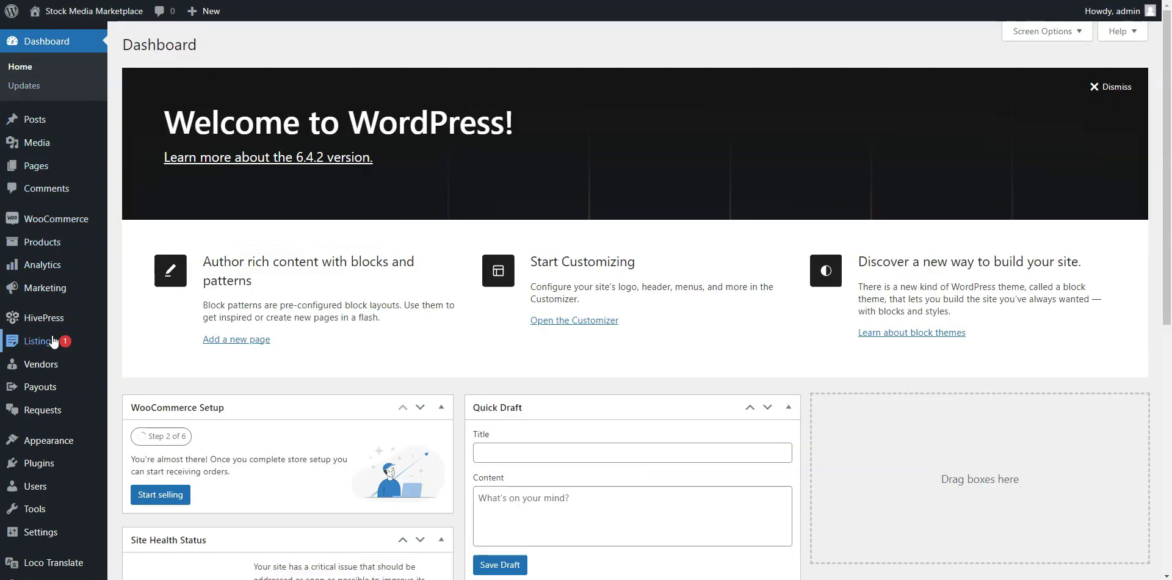
left_click(54, 342)
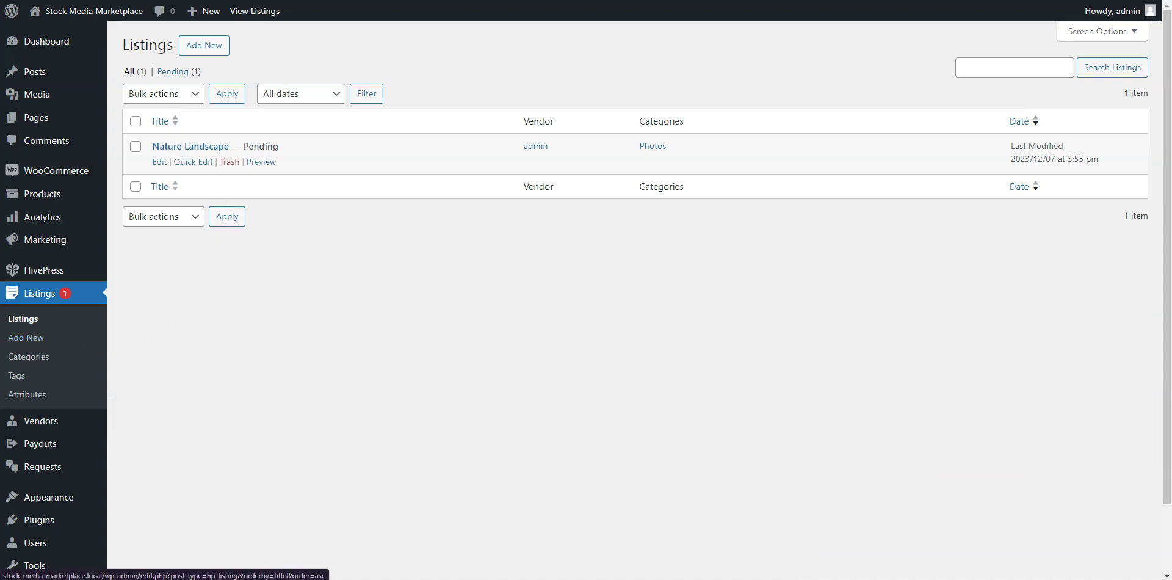
left_click(210, 147)
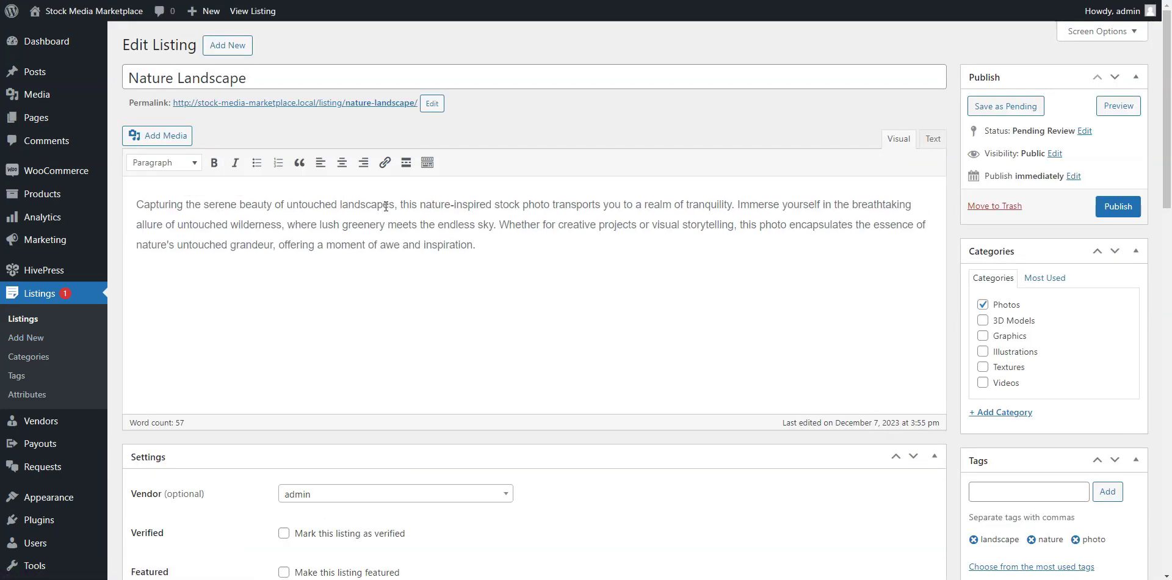
left_click(1117, 207)
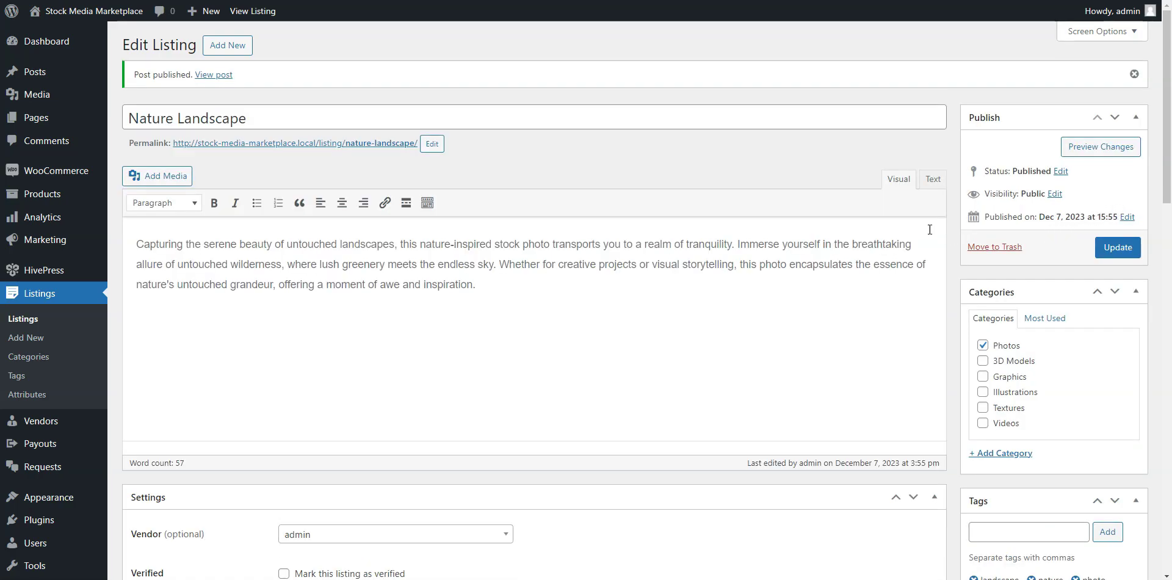
left_click(348, 146)
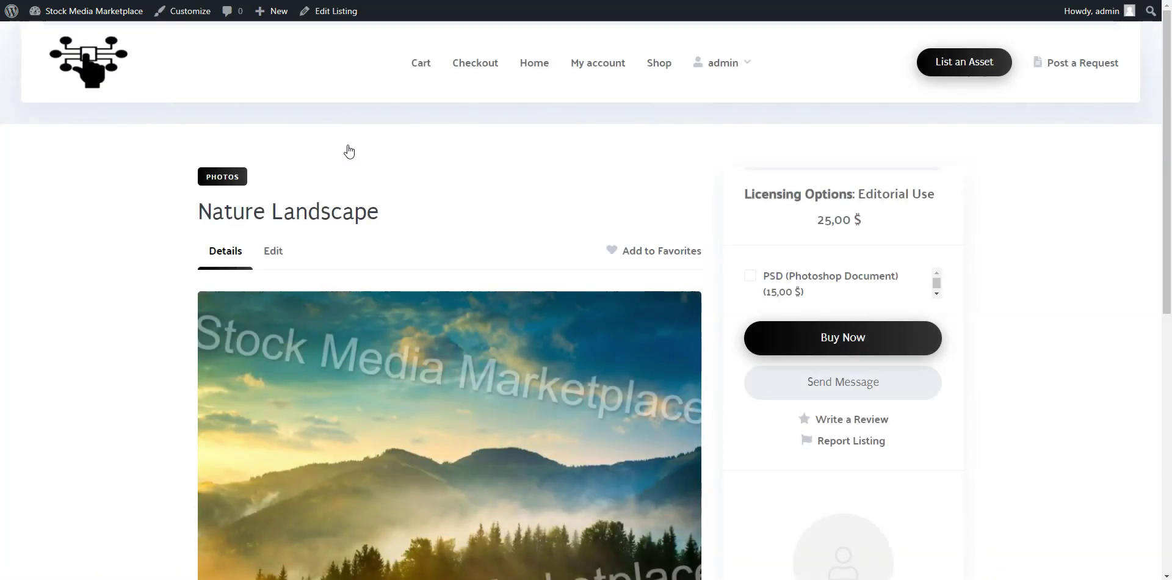
scroll(584, 206, "down", 3)
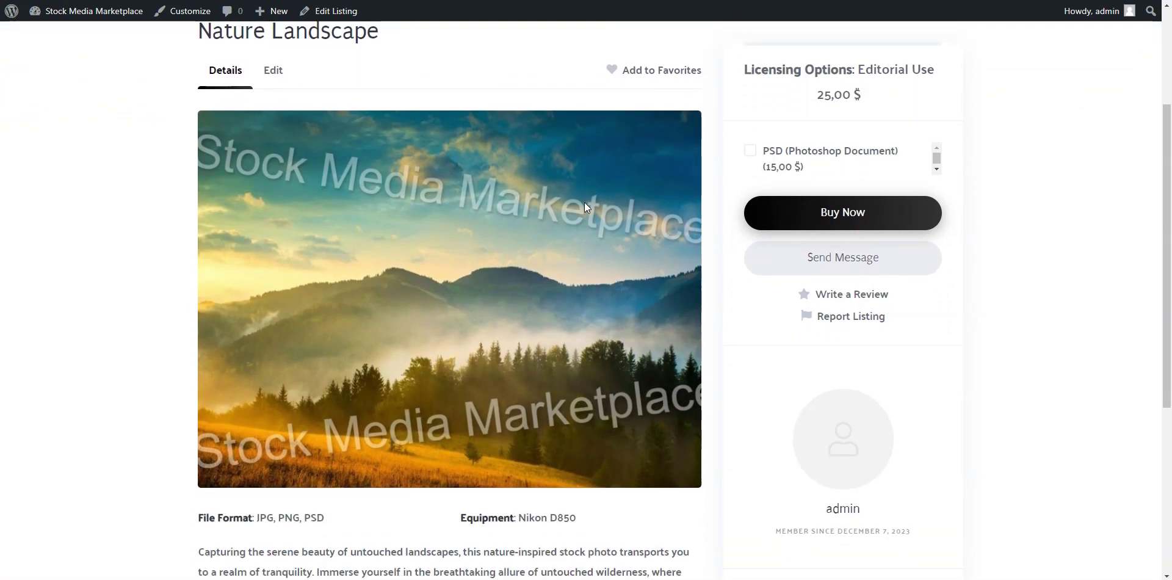
scroll(584, 202, "up", 3)
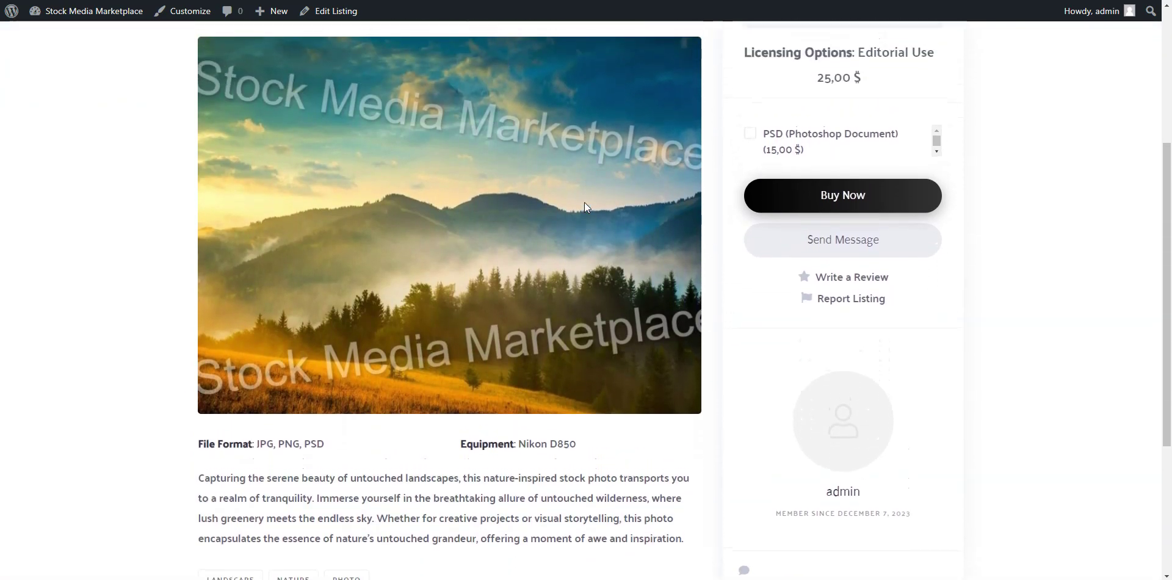
scroll(558, 207, "up", 2)
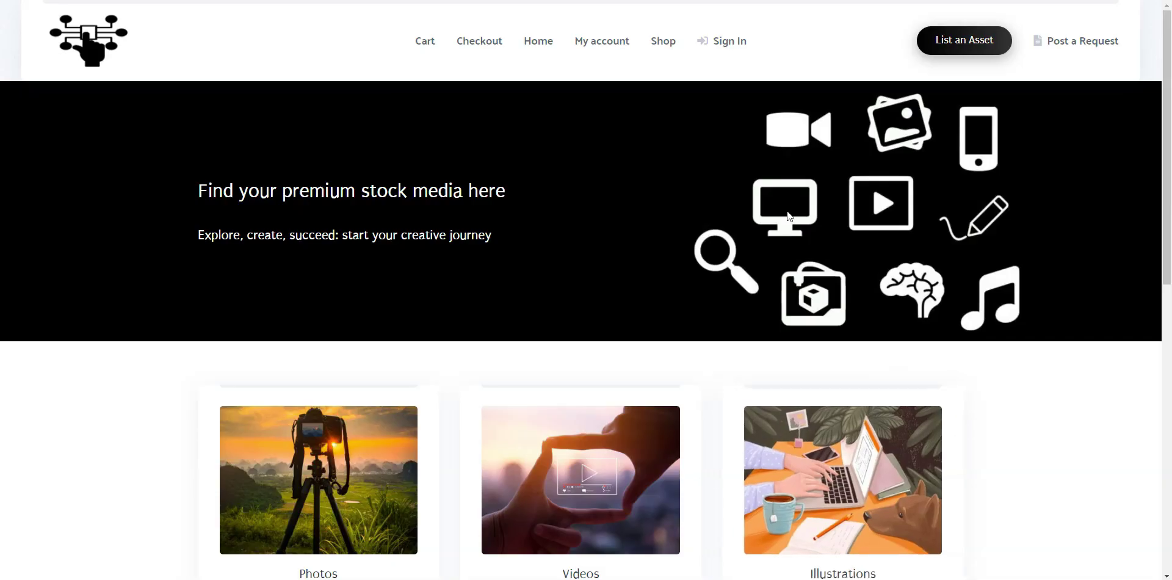
Register a new customer account using the pasted e-mail address.
left_click(725, 41)
left_click(653, 382)
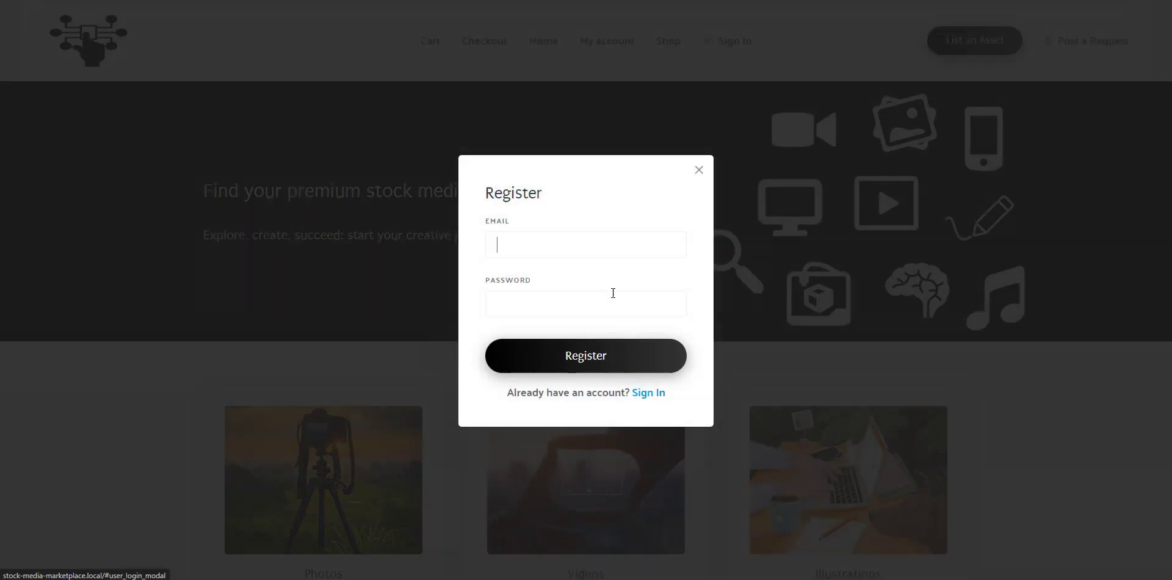
key("ctrl+v")
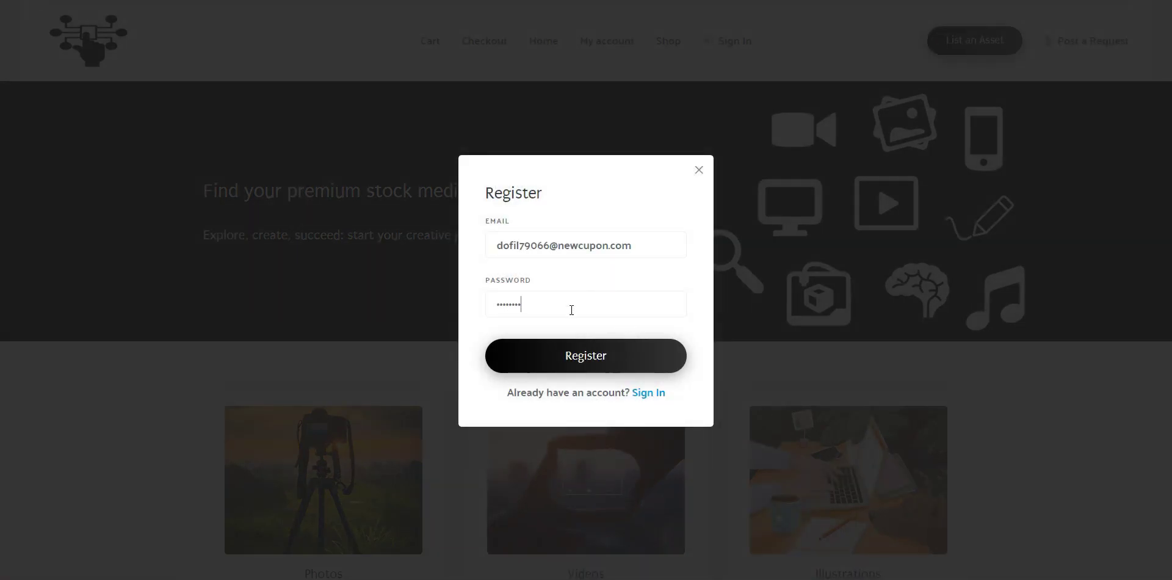
left_click(573, 359)
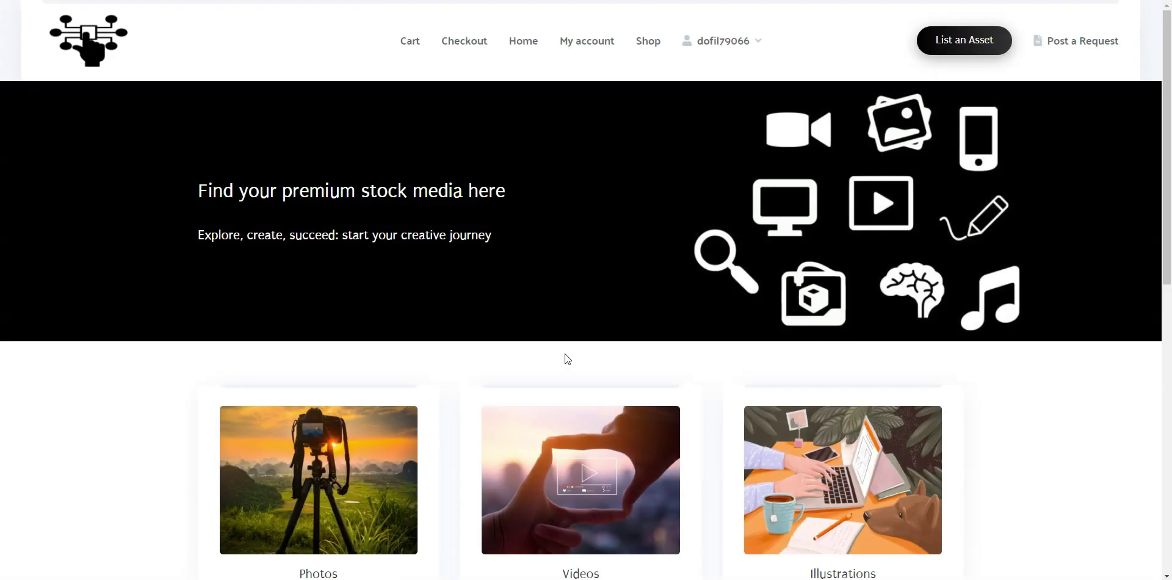
Open the Nature Landscape listing under Photos and choose Buy Now.
scroll(539, 202, "down", 3)
left_click(361, 332)
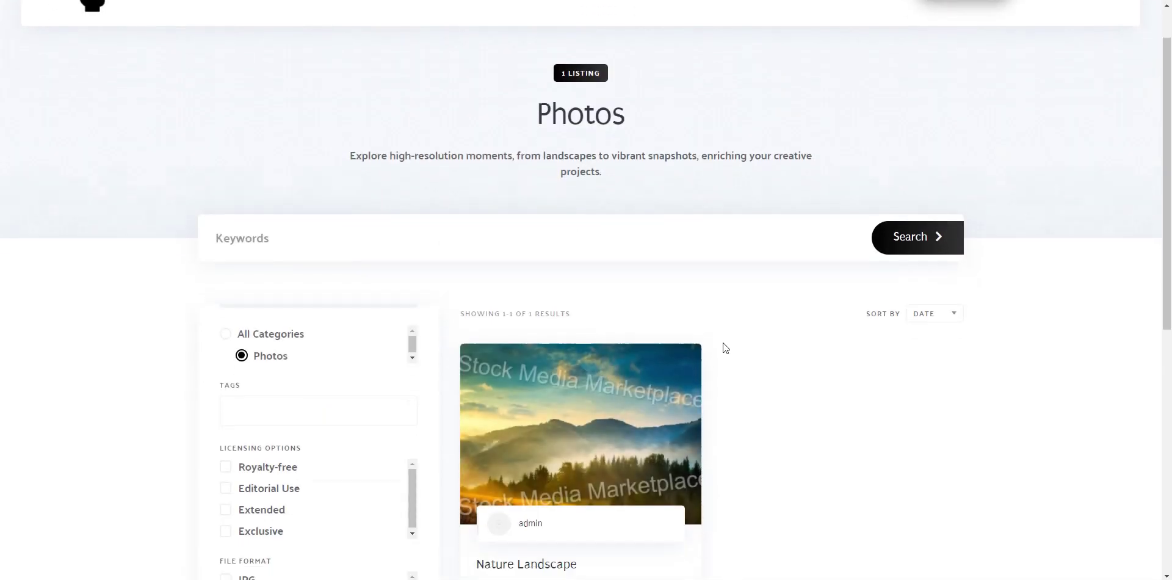
scroll(725, 348, "down", 3)
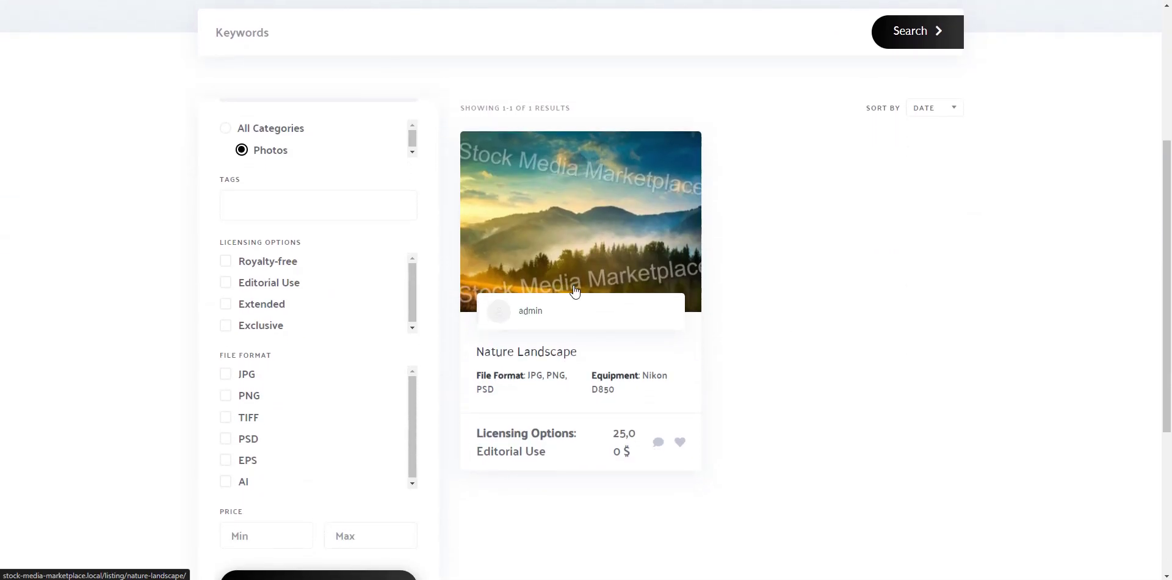
left_click(574, 291)
scroll(574, 294, "down", 2)
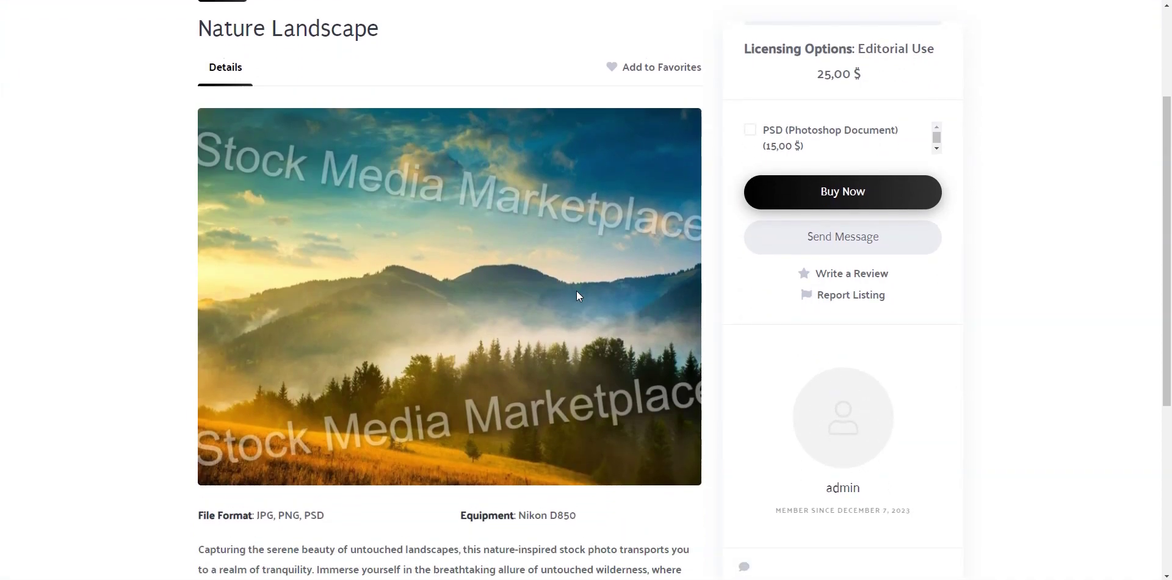
scroll(577, 290, "up", 1)
left_click(841, 245)
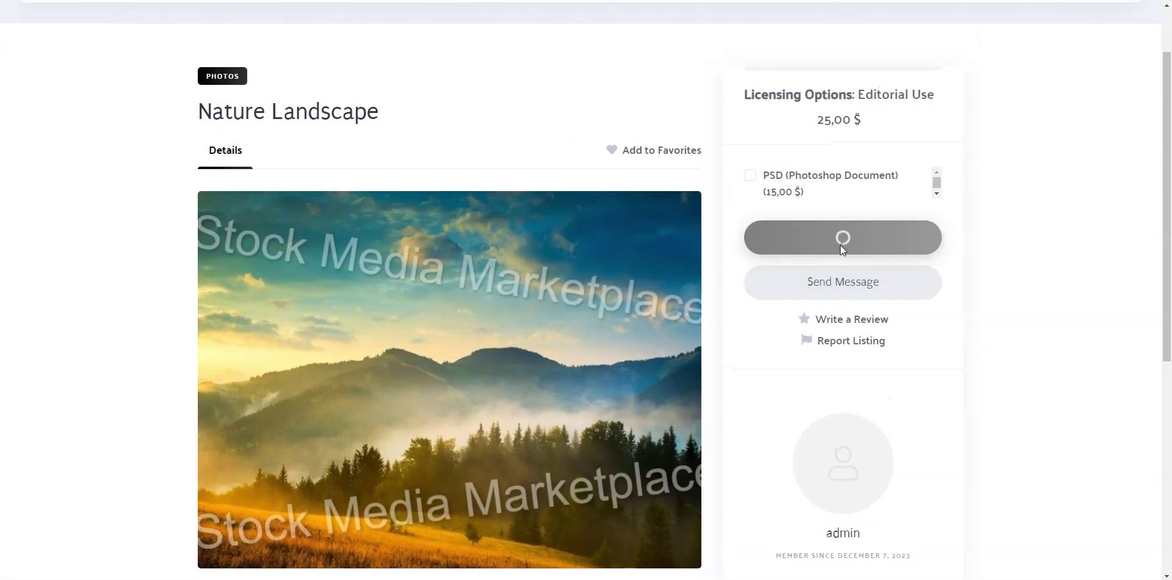
Fill in the billing first and last name, street address and apartment number.
key("Tab")
left_click(382, 230)
type("Manhattan, New York")
key("Tab")
type("34")
left_click(504, 346)
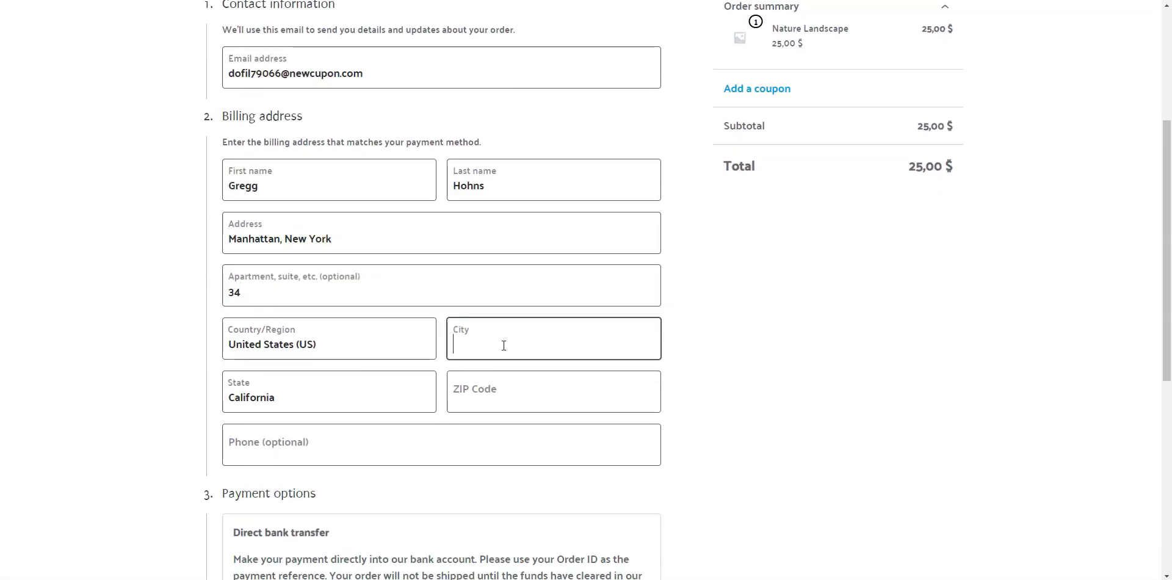
type("New York")
Enter the billing city, state, ZIP code and phone number, then place the order.
left_click(330, 391)
type("new")
left_click(327, 479)
type("34578")
left_click(374, 395)
scroll(427, 366, "down", 5)
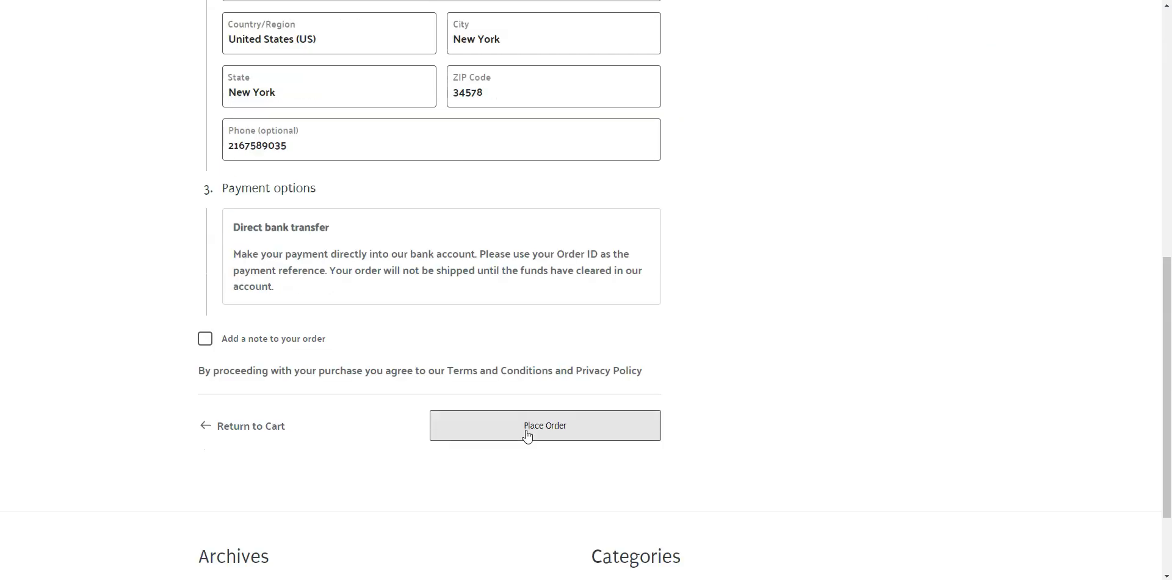
left_click(527, 430)
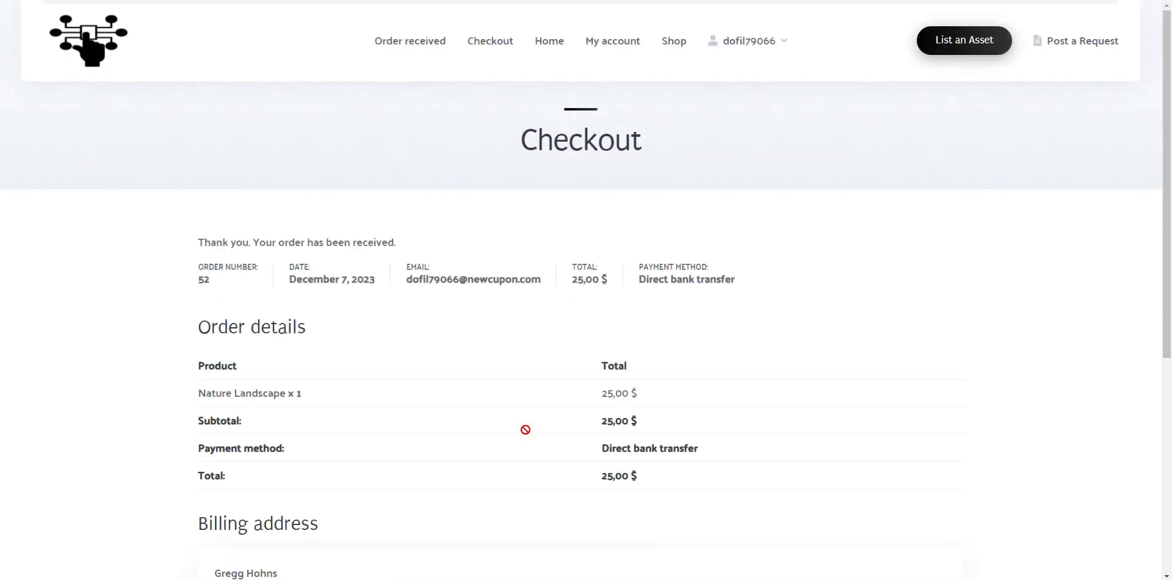
Download the purchased landscape-ndmkzu.jpg file from the account's Downloads page.
scroll(525, 429, "down", 5)
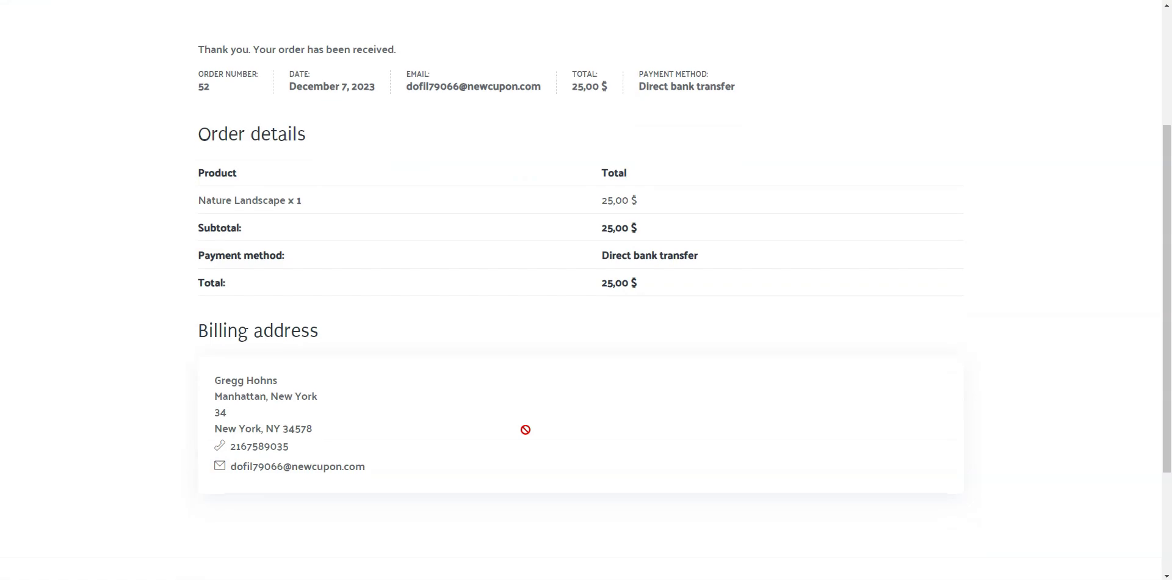
scroll(526, 430, "up", 4)
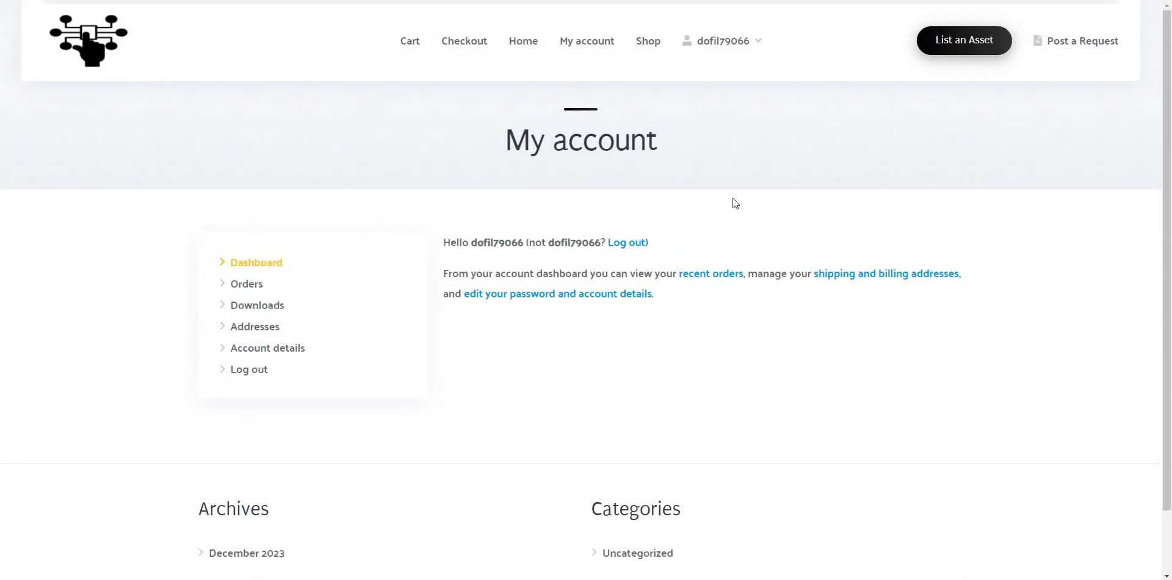
left_click(269, 307)
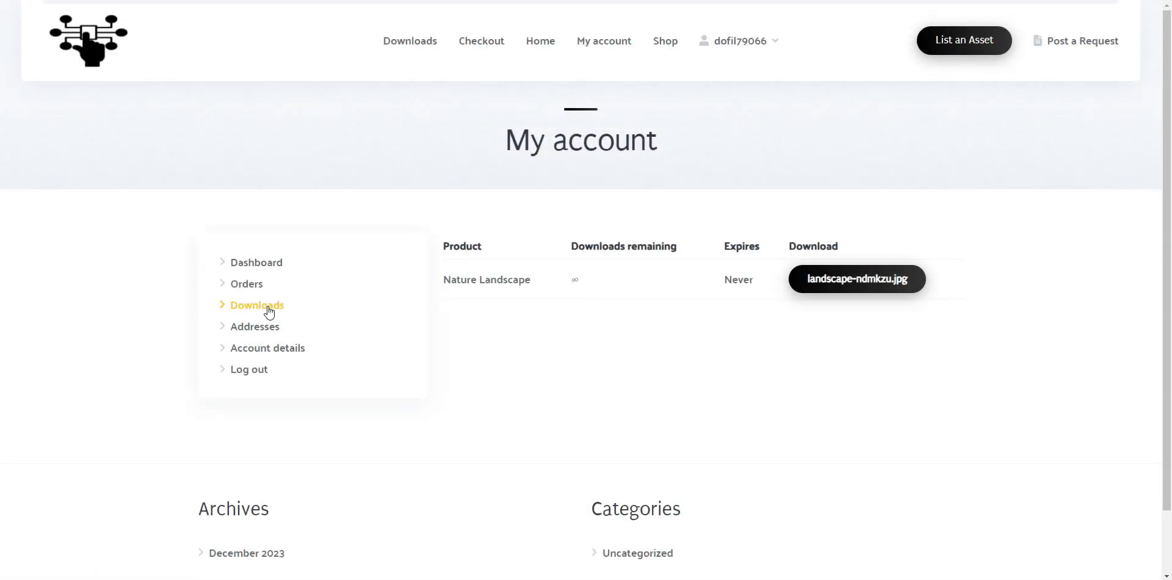
left_click(869, 282)
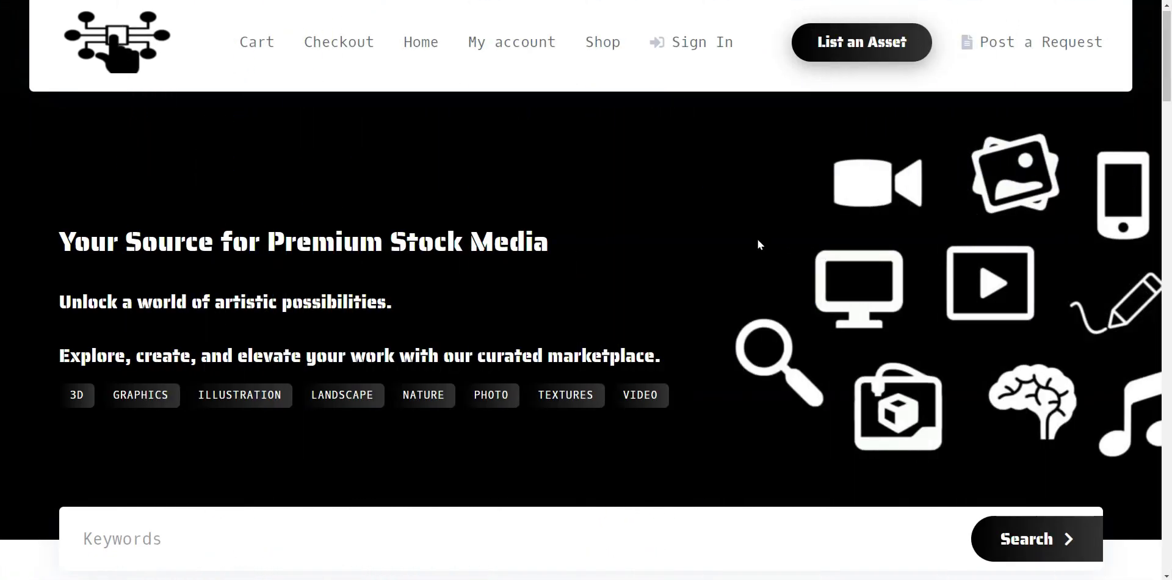
Scroll the homepage past the search bar to the category cards and Recent Listings.
scroll(758, 242, "down", 2)
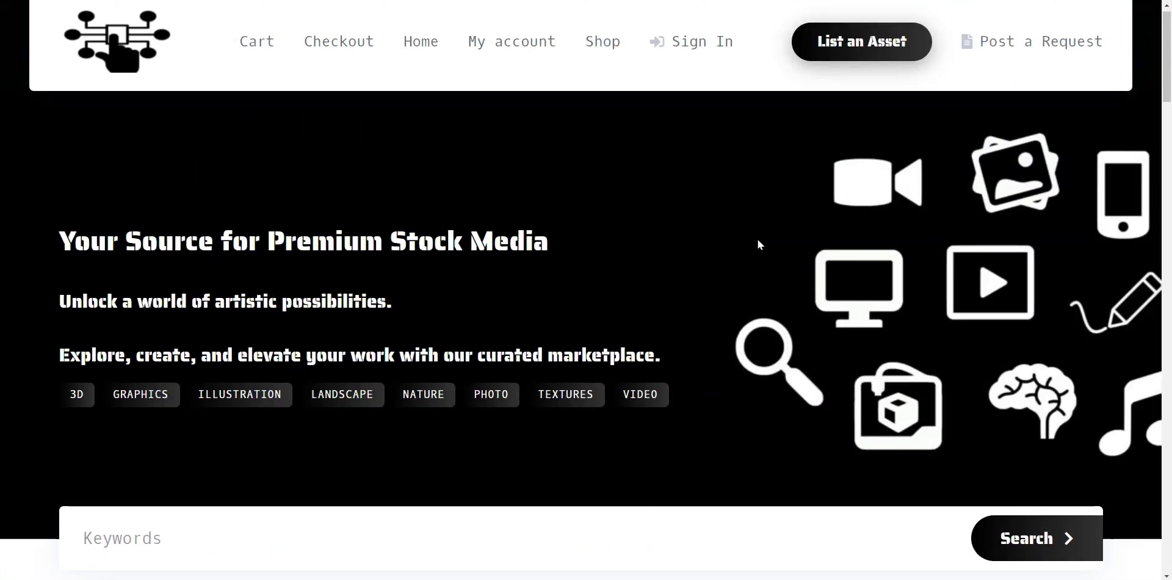
scroll(759, 244, "down", 4)
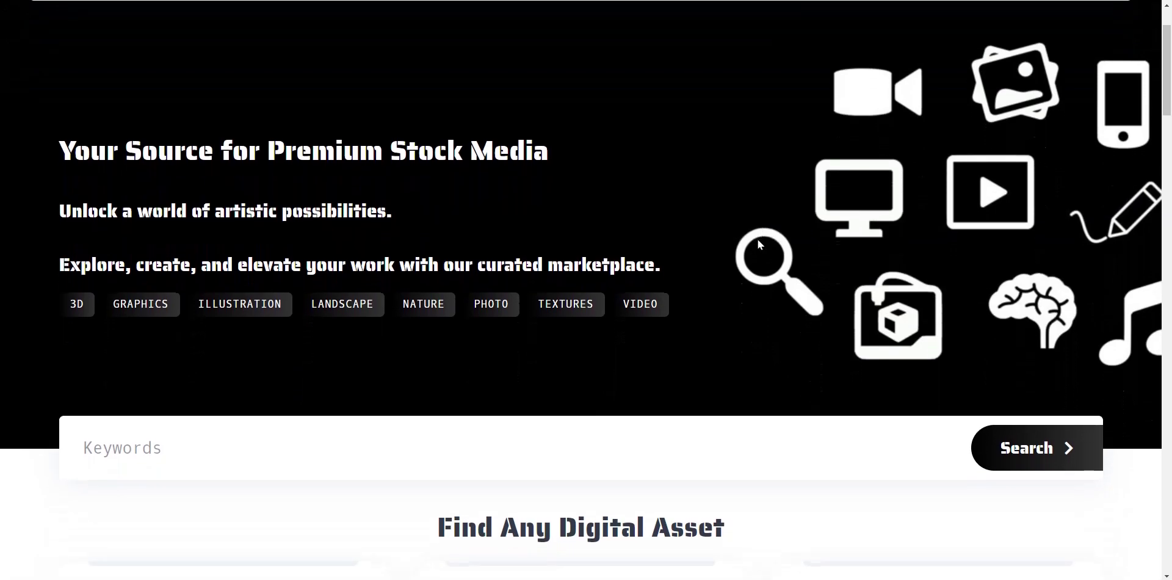
scroll(759, 243, "down", 4)
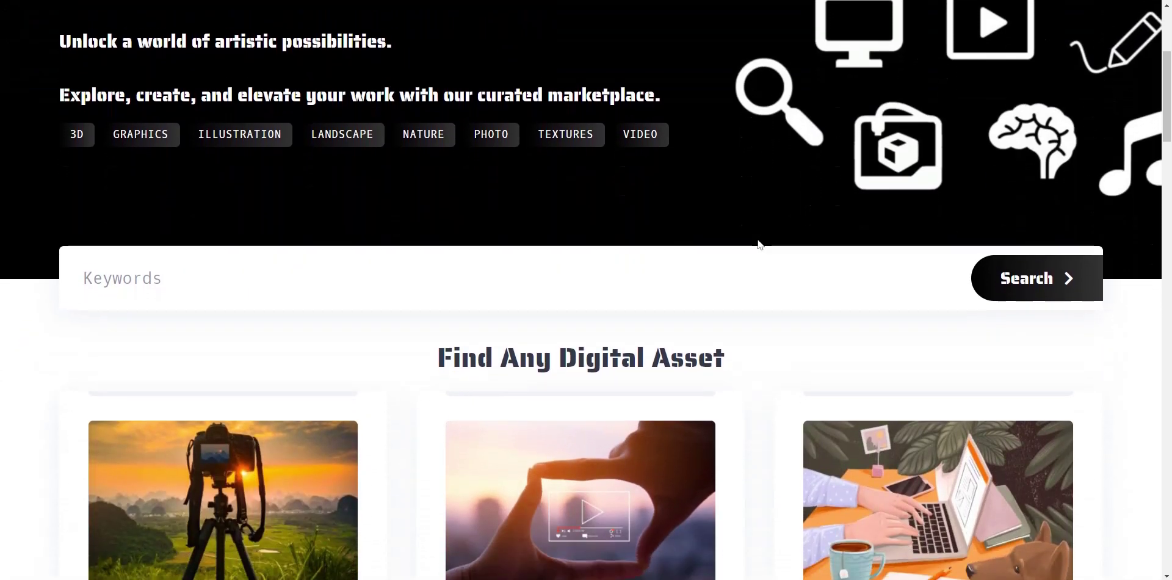
scroll(760, 244, "down", 5)
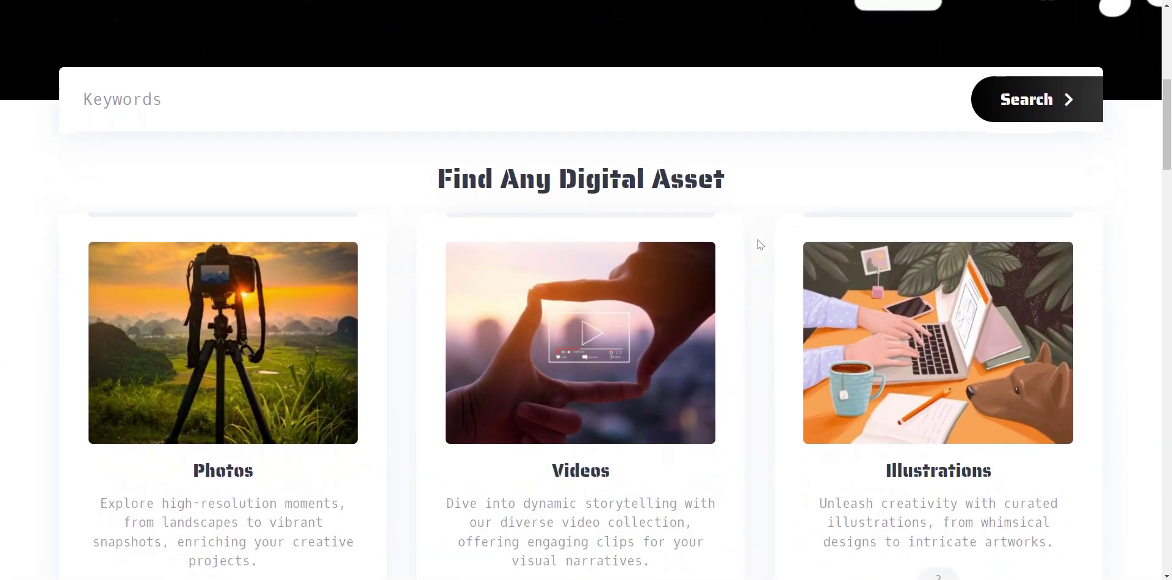
scroll(760, 244, "down", 7)
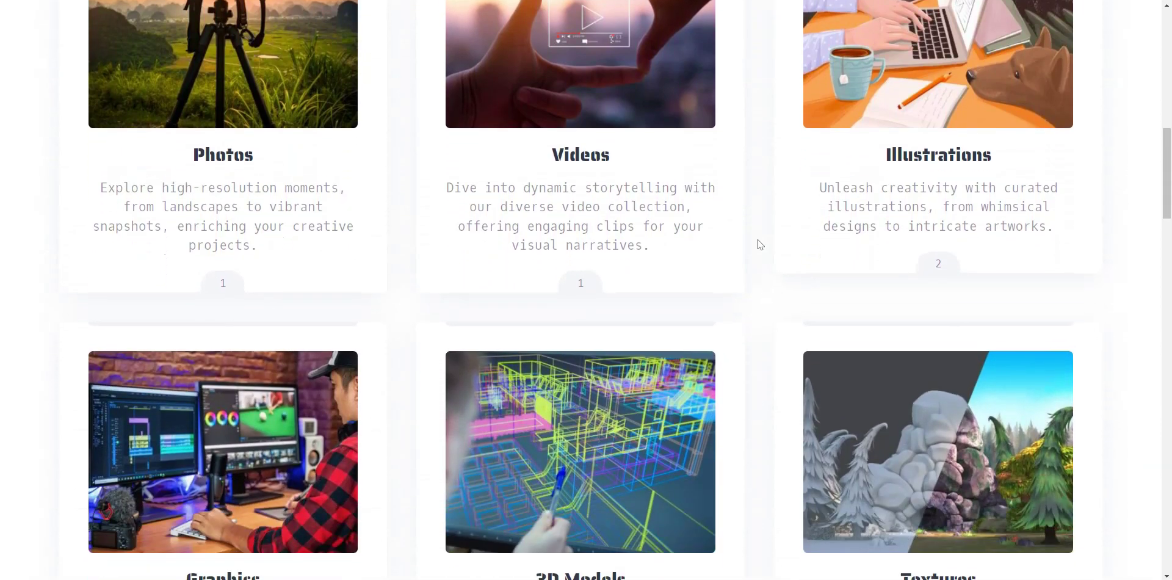
scroll(761, 244, "down", 7)
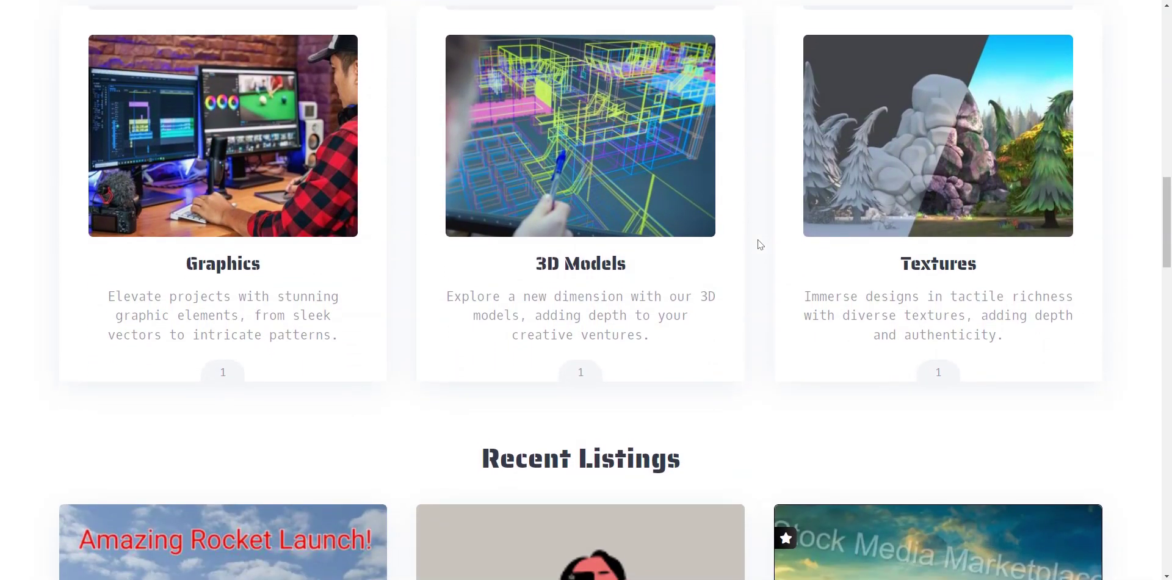